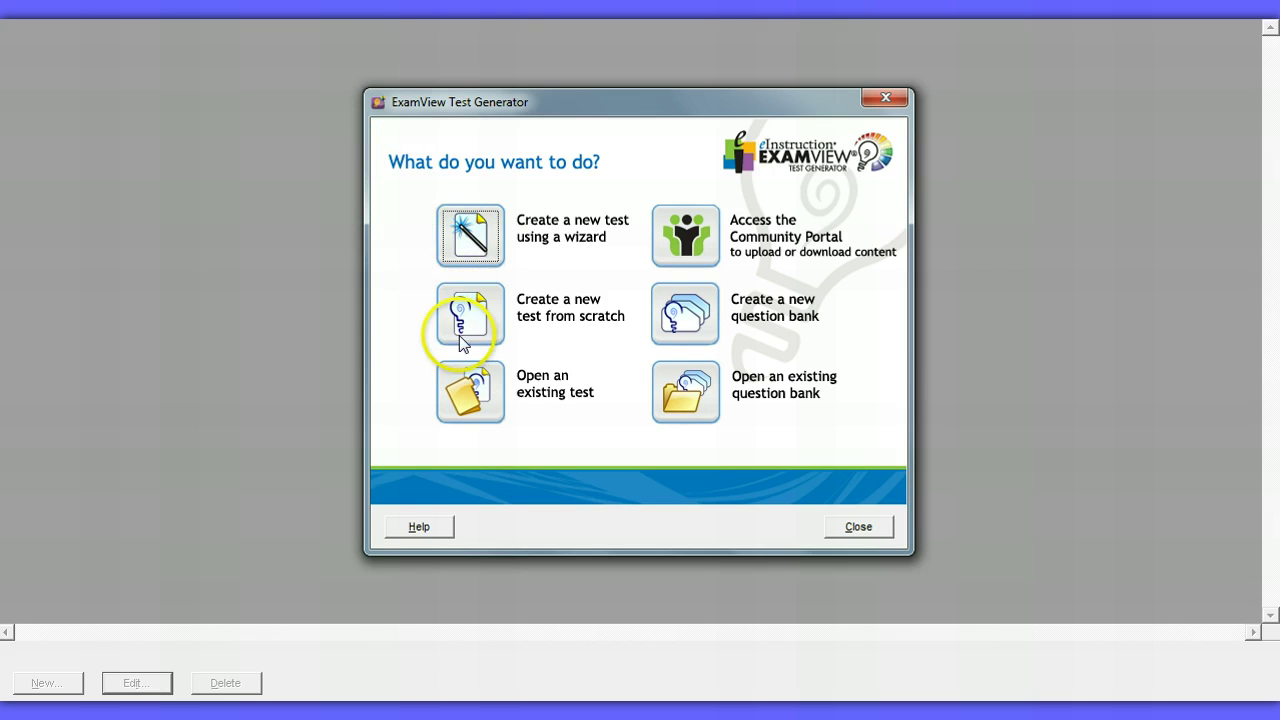
# Step: Start a new blank test from scratch titled 'demo'
pyautogui.click(458, 318)
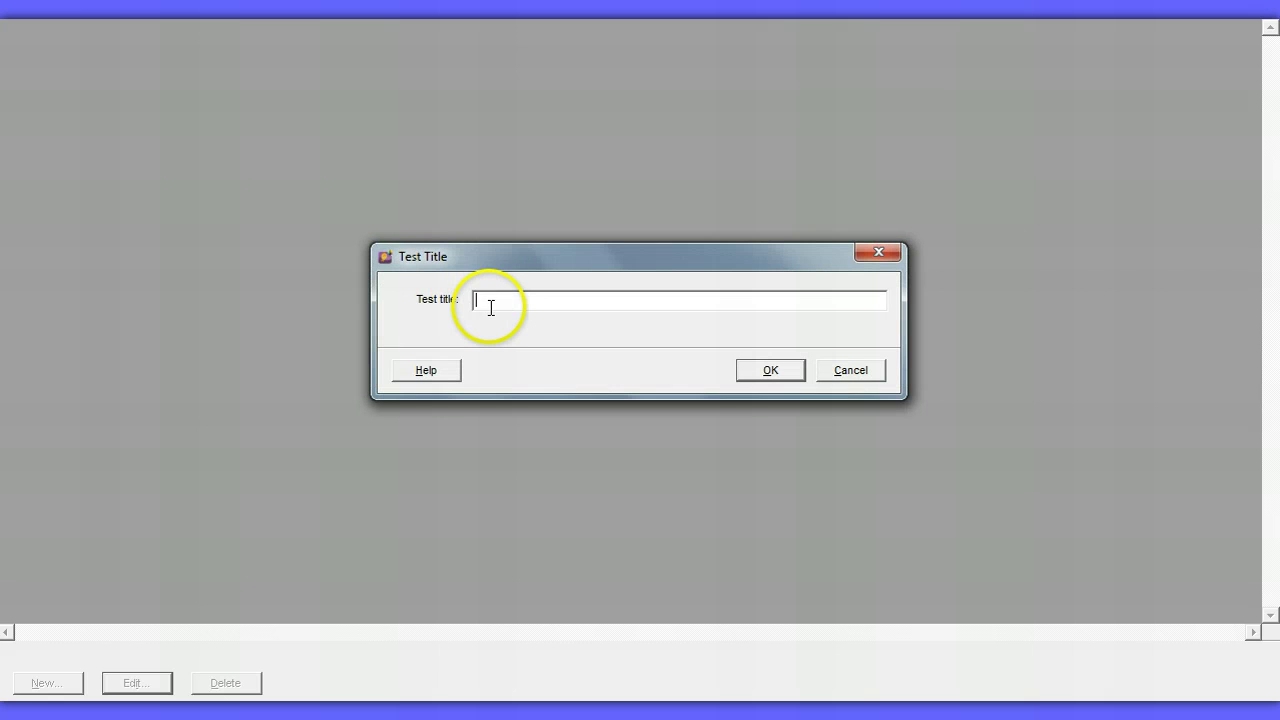
pyautogui.write('demo')
pyautogui.press('Return')
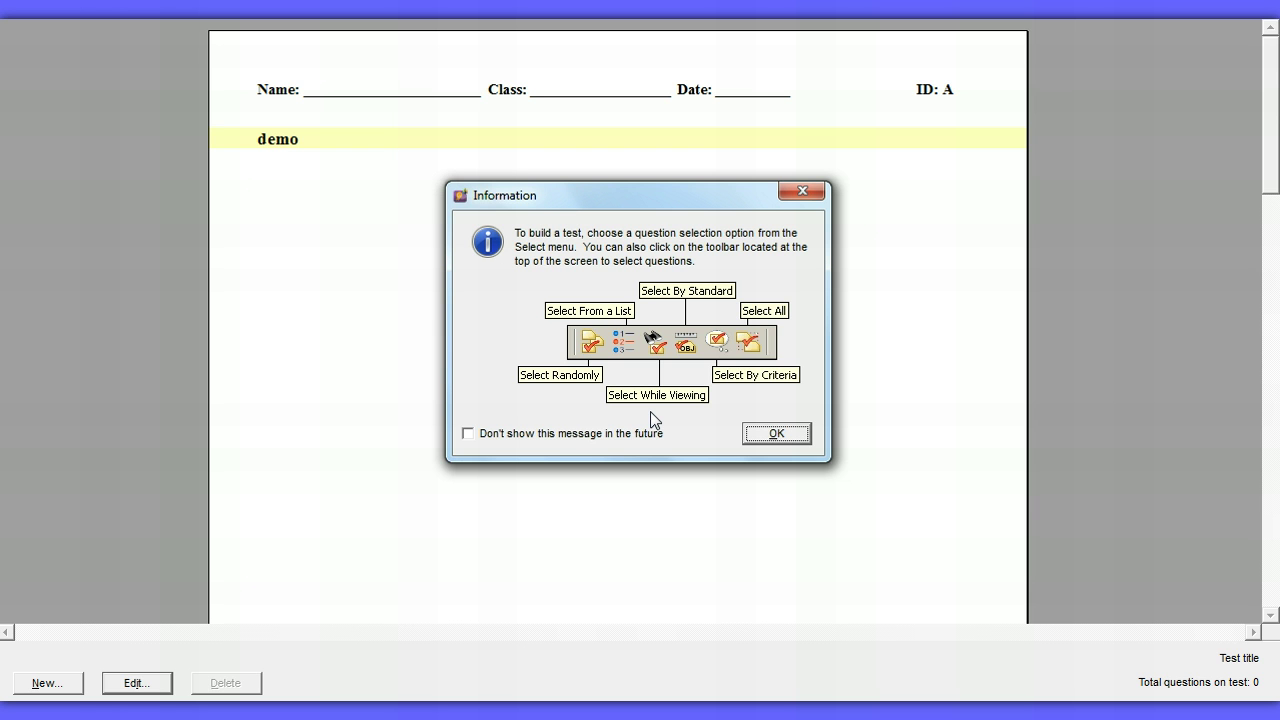
# Step: Dismiss the question-selection tip to reach the Select Questions While Viewing wizard
pyautogui.click(762, 433)
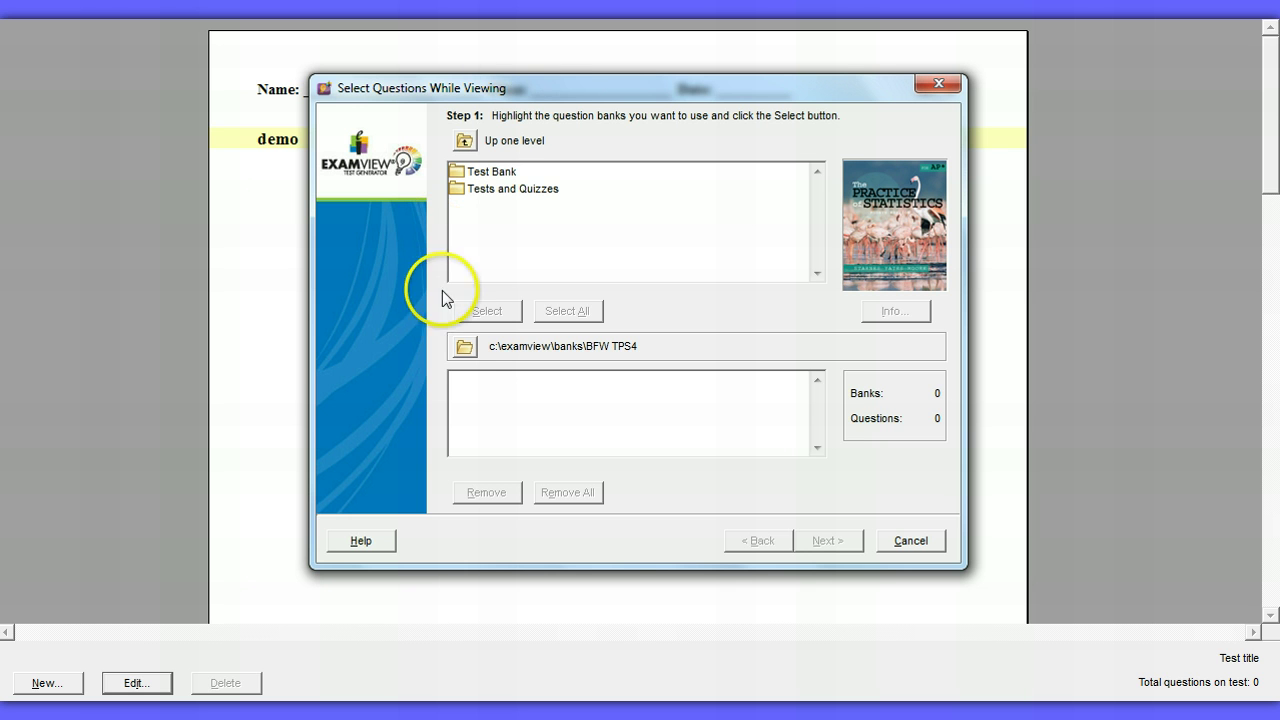
# Step: Browse to StaffShared (T:) > MCC_Staff Shared > ExamView > Banks
pyautogui.click(465, 347)
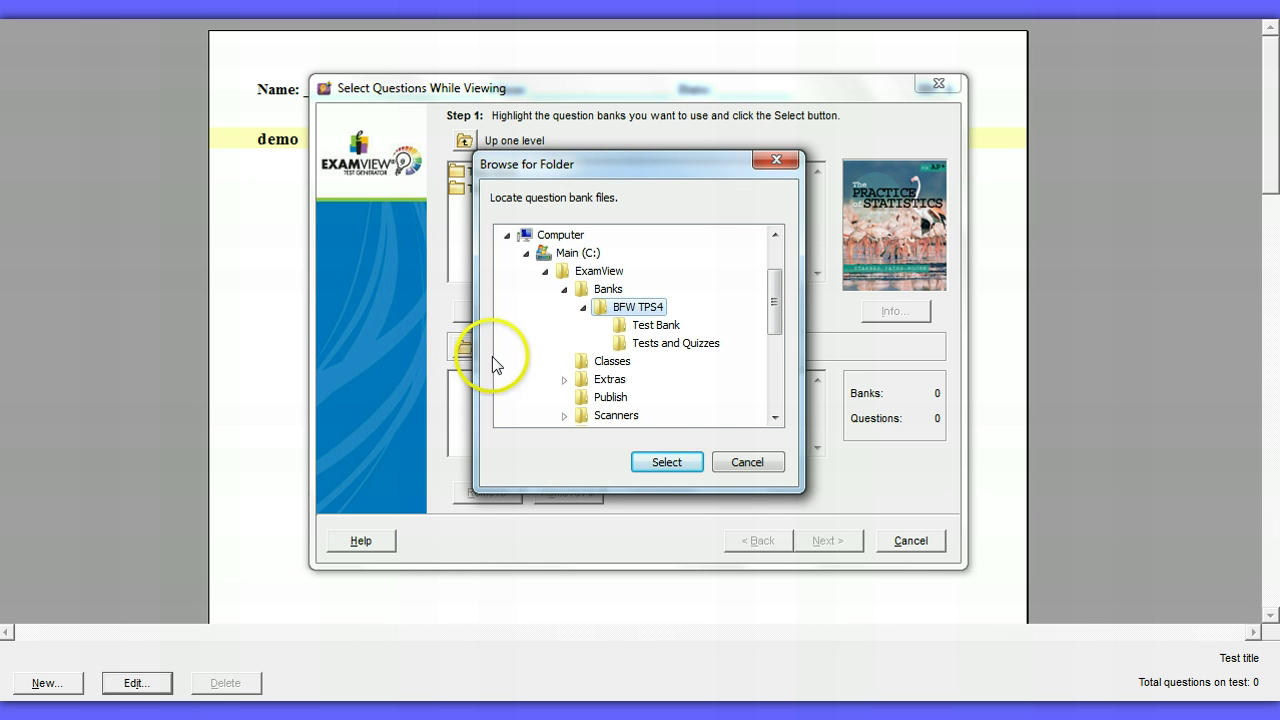
pyautogui.moveTo(773, 302); pyautogui.dragTo(772, 253)
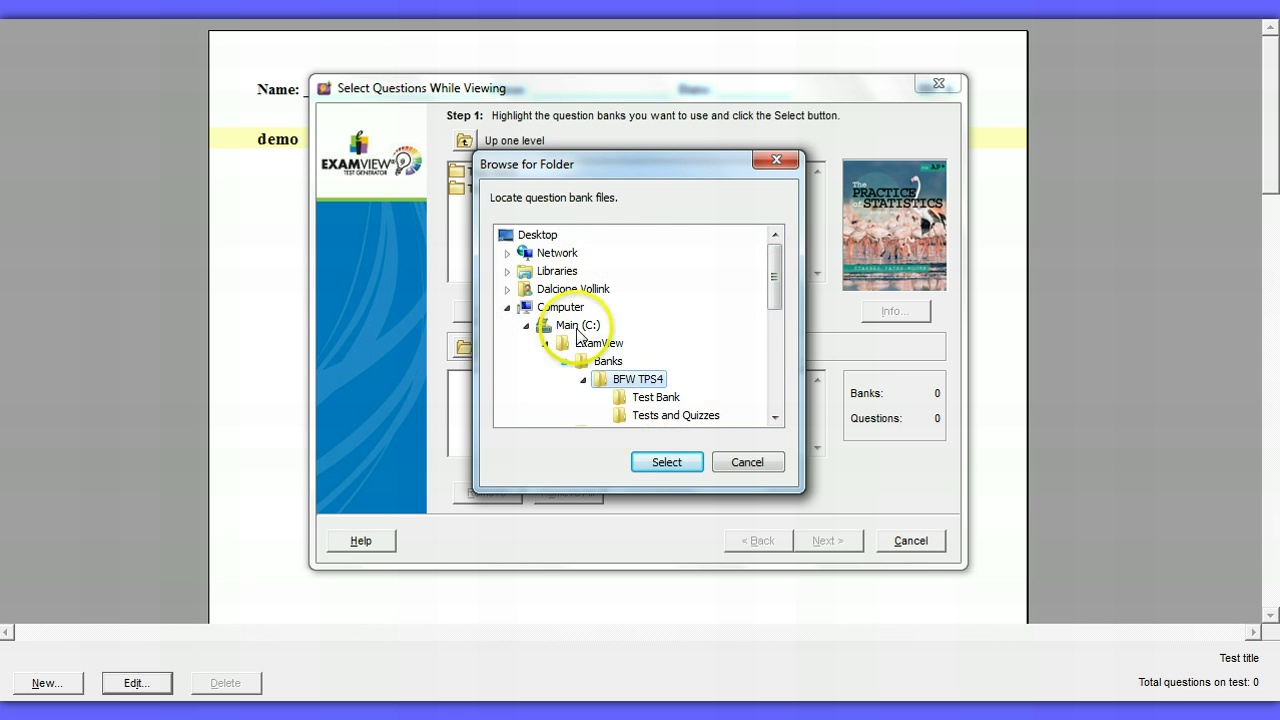
pyautogui.moveTo(776, 289); pyautogui.dragTo(771, 400)
pyautogui.click(618, 414)
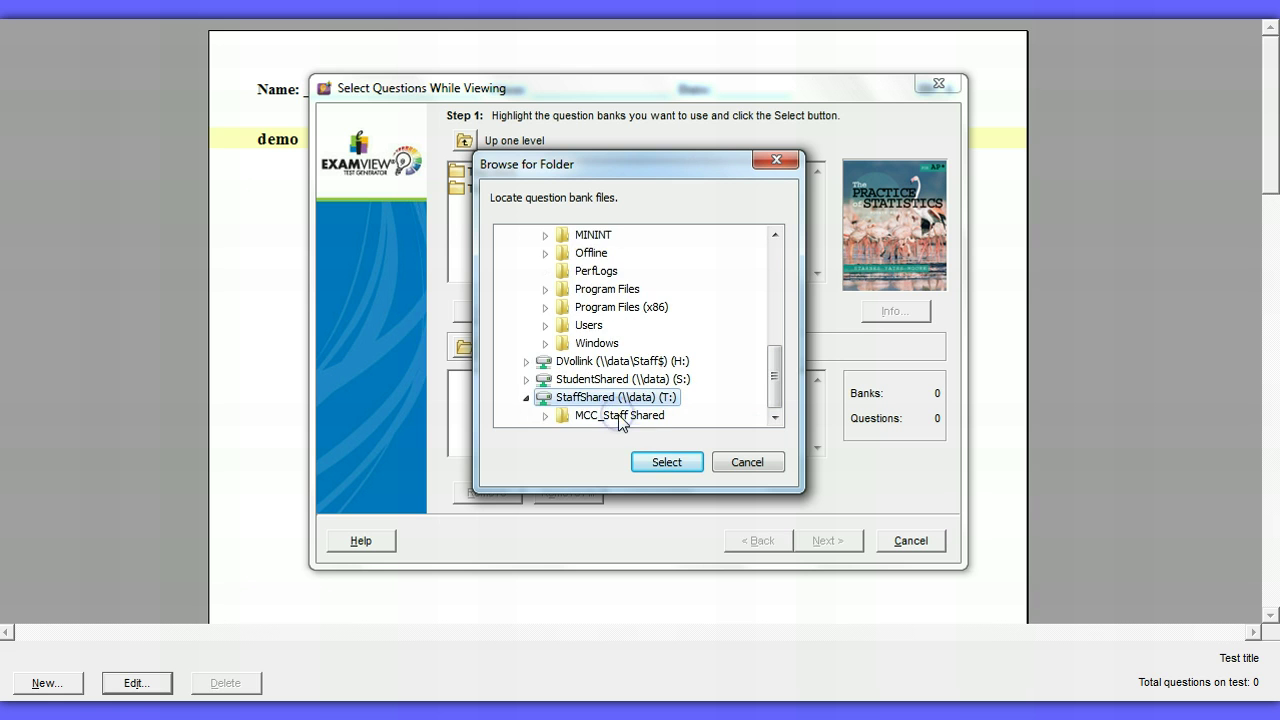
pyautogui.click(630, 418)
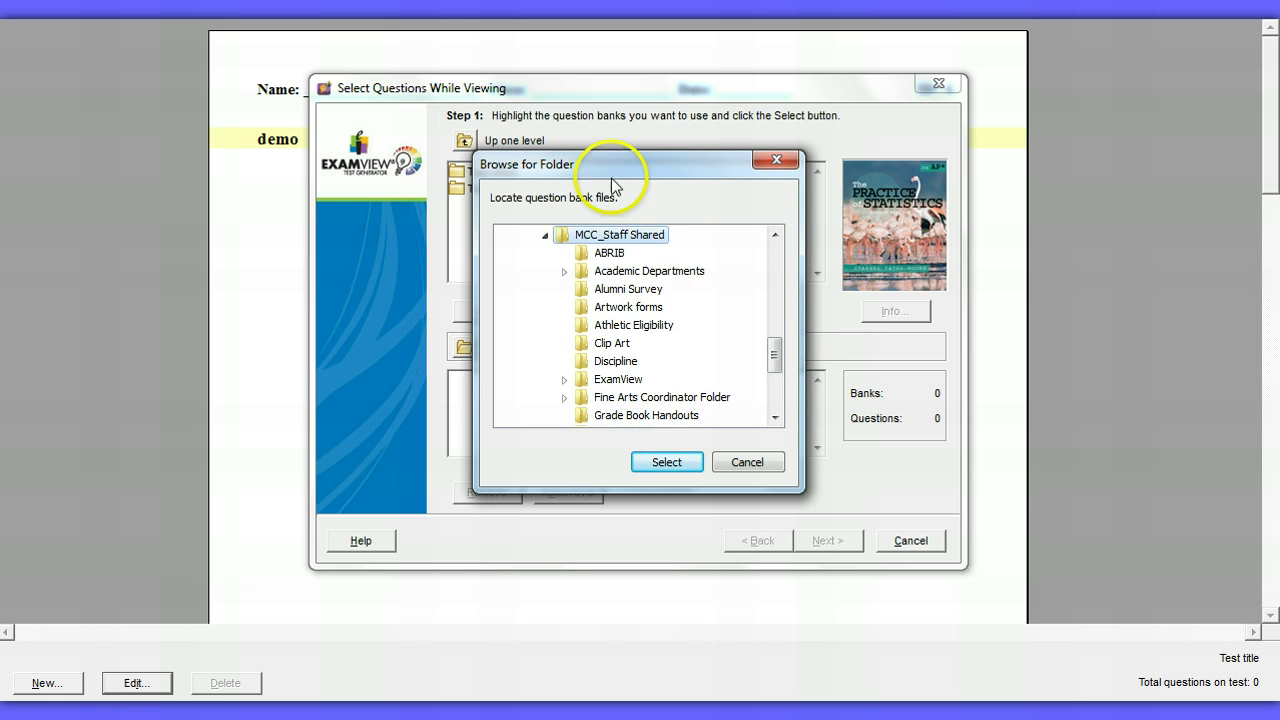
pyautogui.click(607, 381)
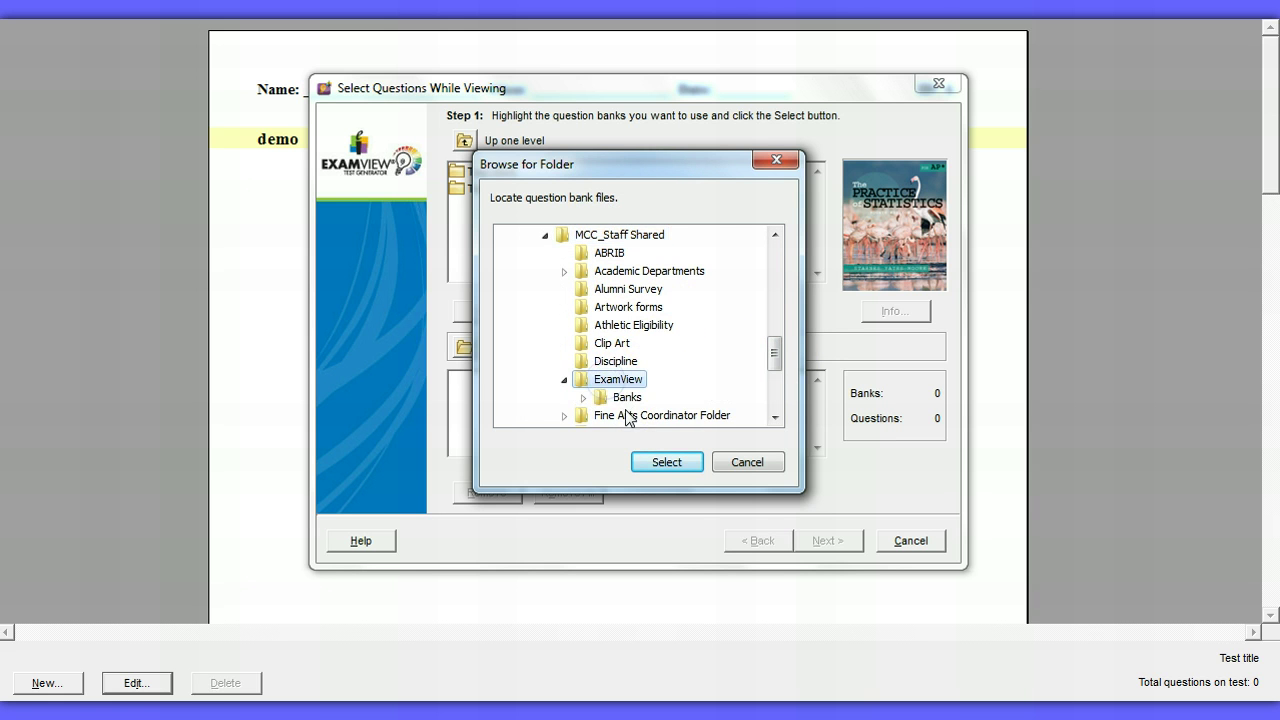
pyautogui.click(626, 399)
# Step: Select the Holt Geometry bank folder as the question source
pyautogui.moveTo(641, 422); pyautogui.dragTo(723, 423)
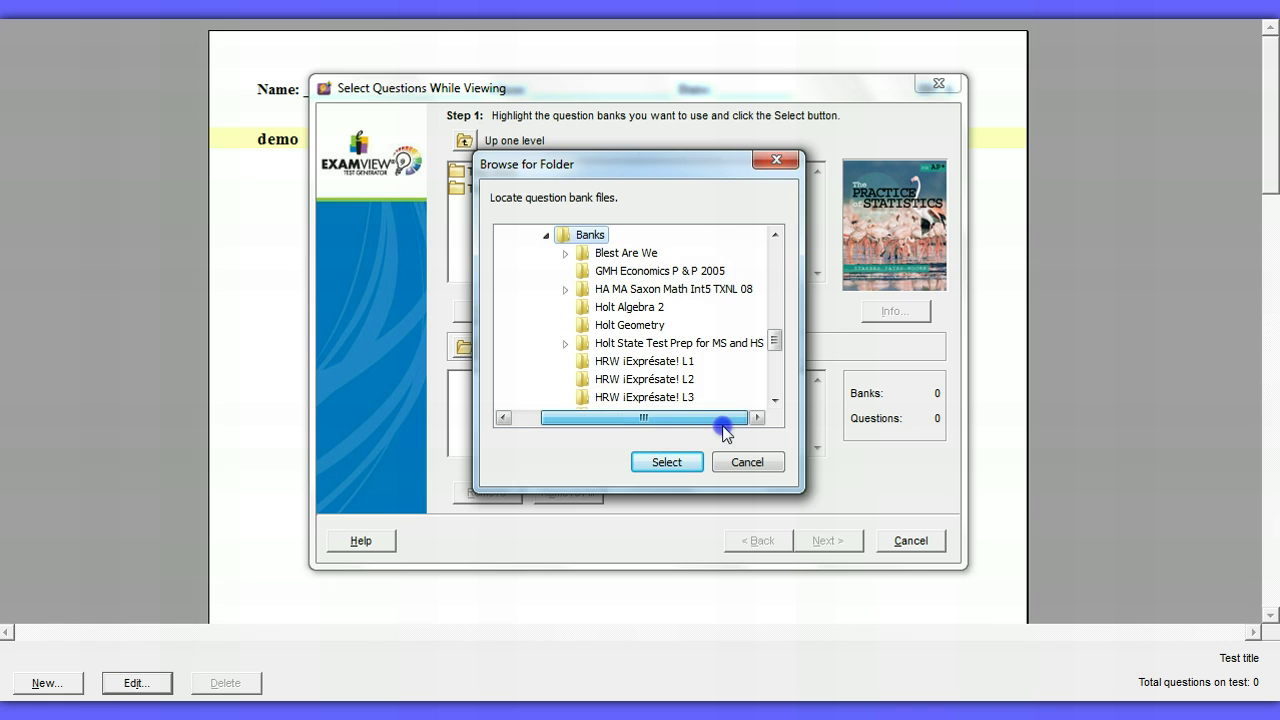
pyautogui.scroll(-2, 720, 349)
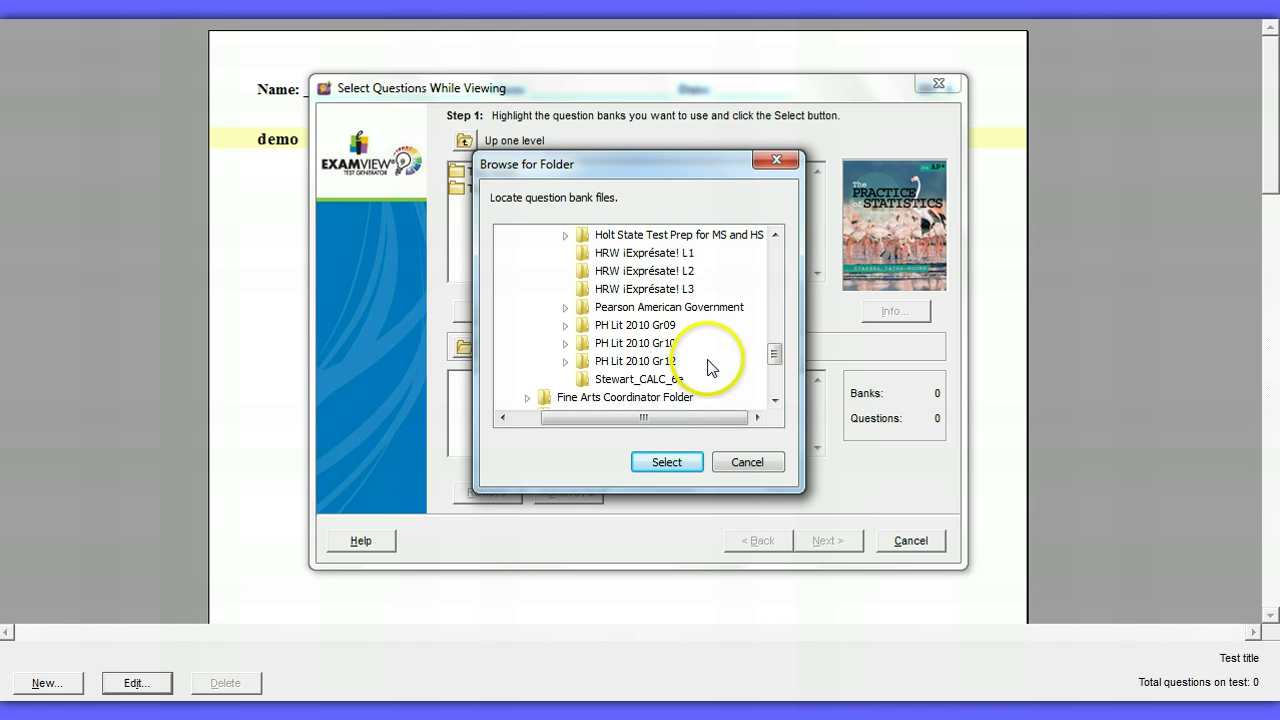
pyautogui.scroll(3, 707, 367)
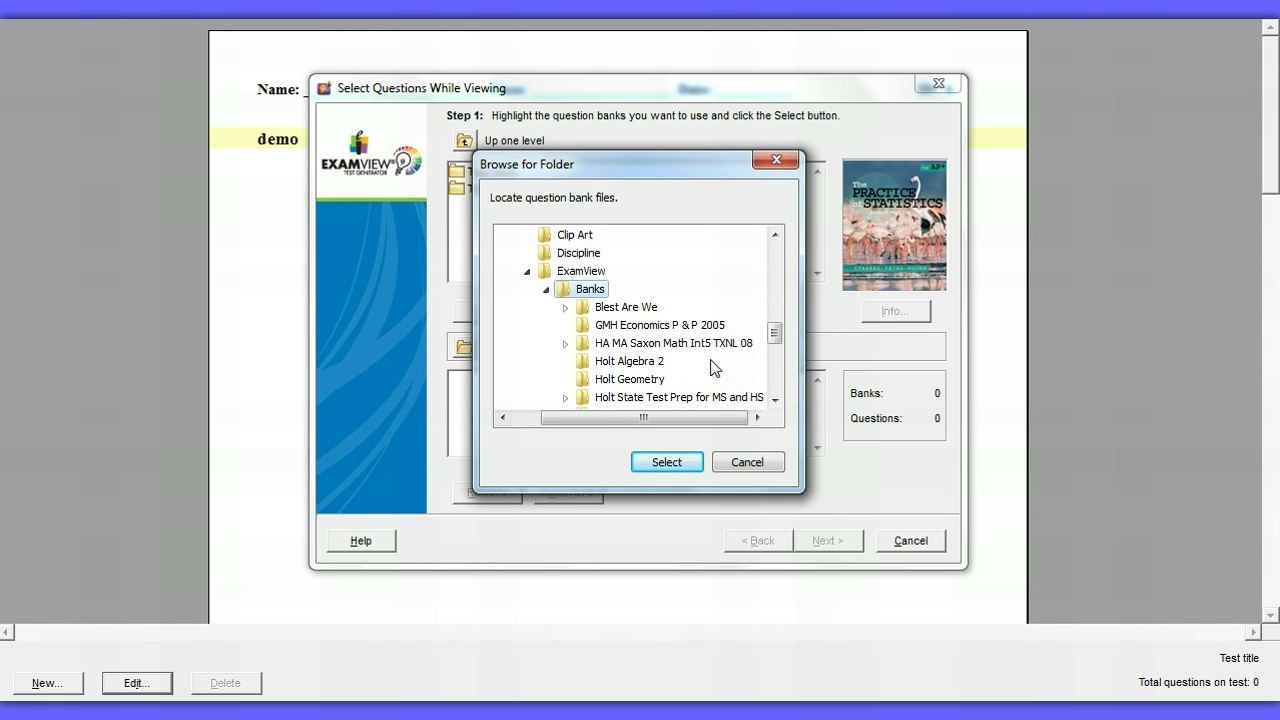
pyautogui.scroll(-2, 710, 366)
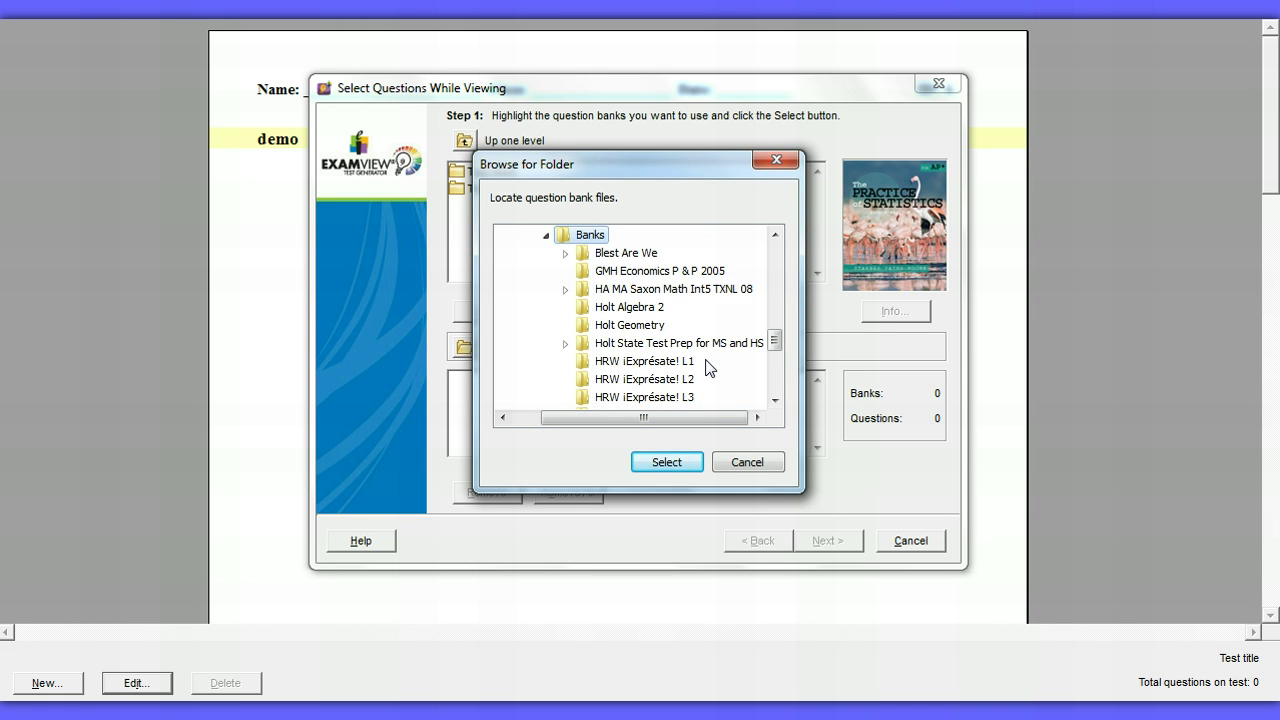
pyautogui.scroll(2, 707, 365)
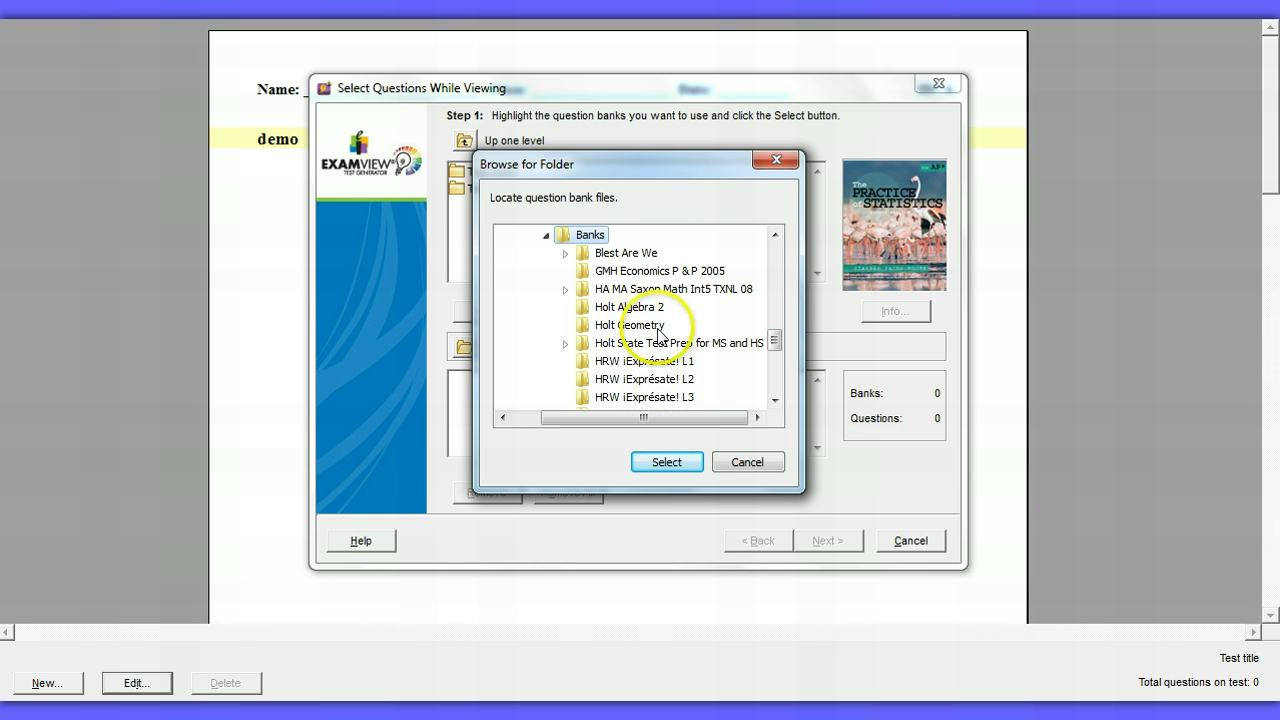
pyautogui.scroll(-1, 655, 329)
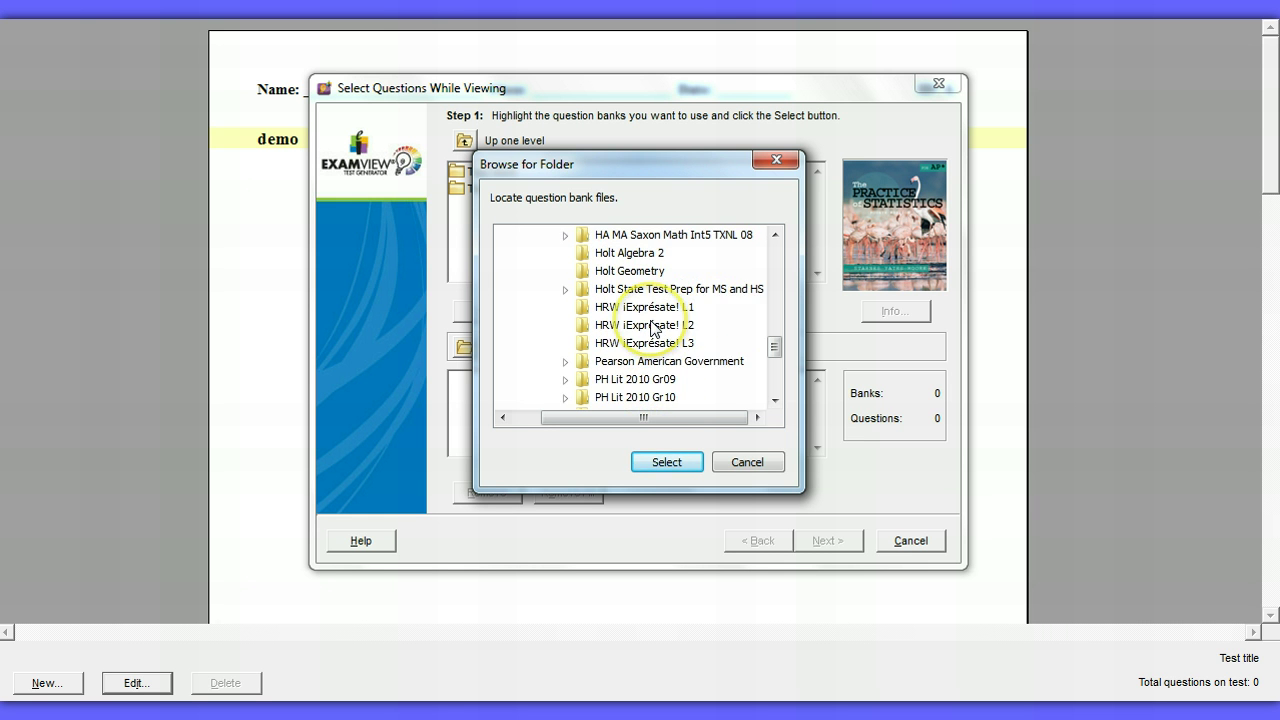
pyautogui.scroll(1, 651, 328)
pyautogui.click(650, 322)
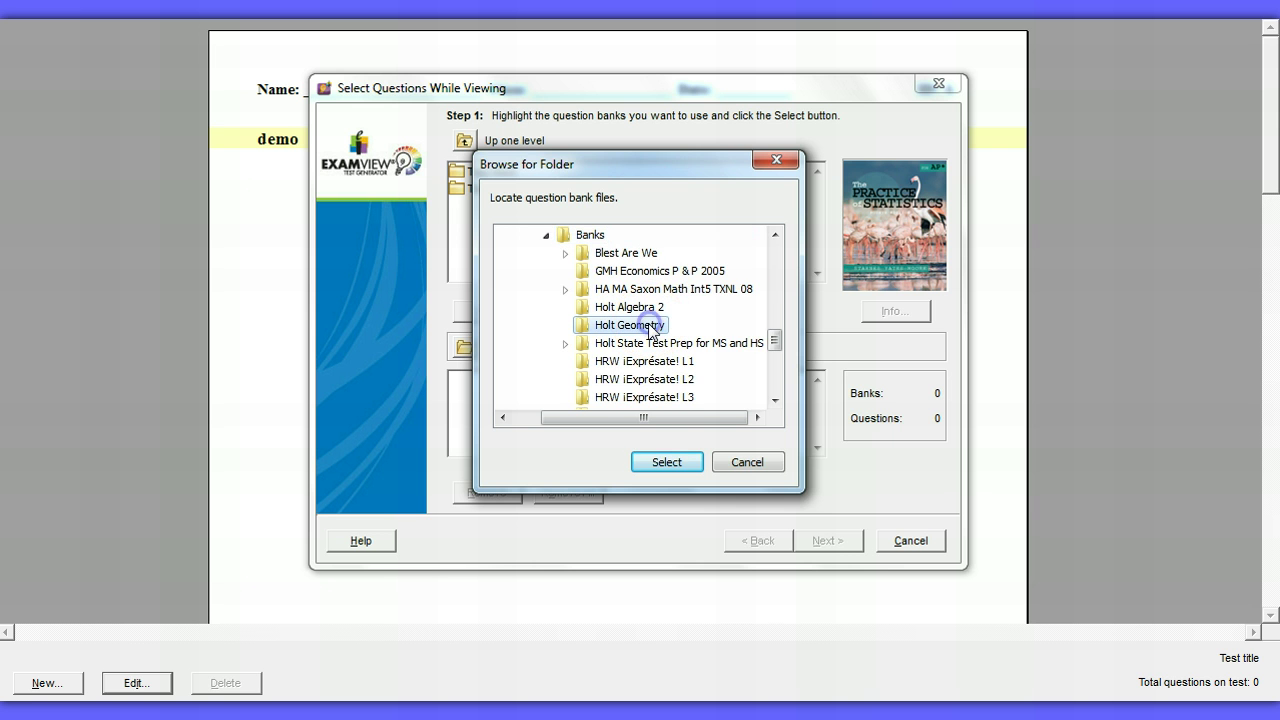
# Step: Choose the Geometry Chapter 4, 7 and 11 banks (178 questions), dropping a mistaken Chapter 3
pyautogui.click(666, 461)
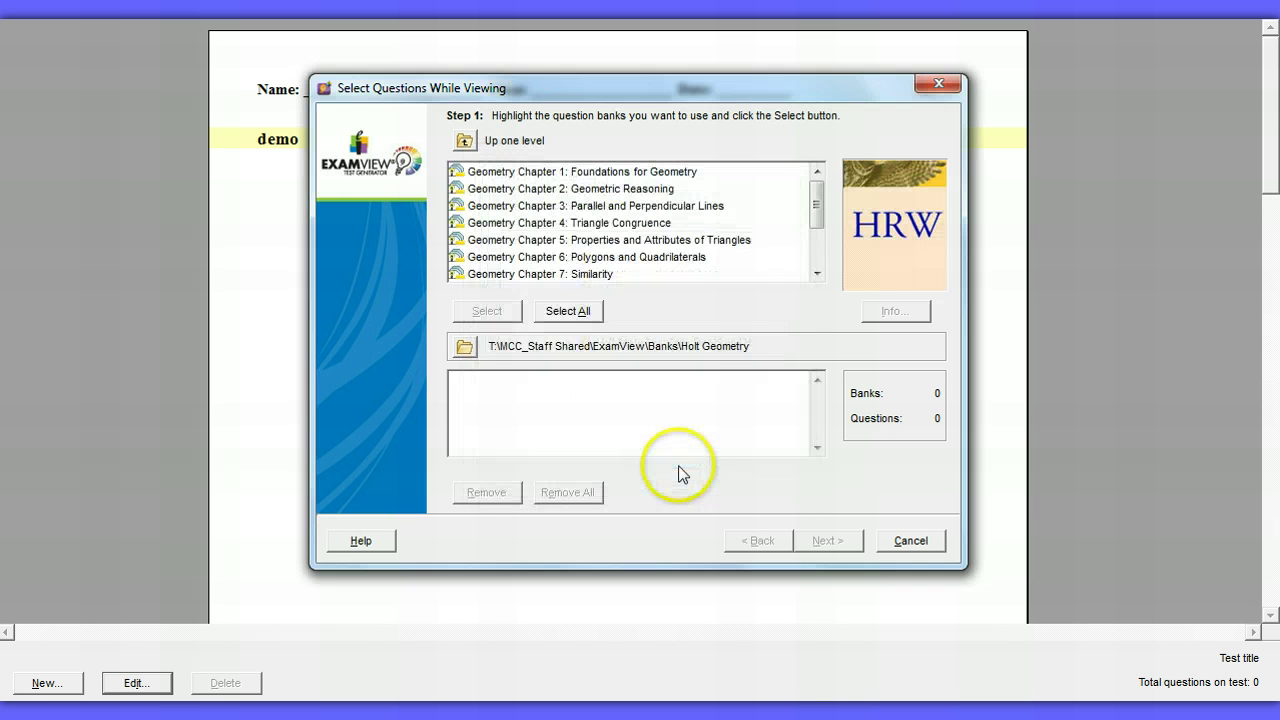
pyautogui.click(688, 290)
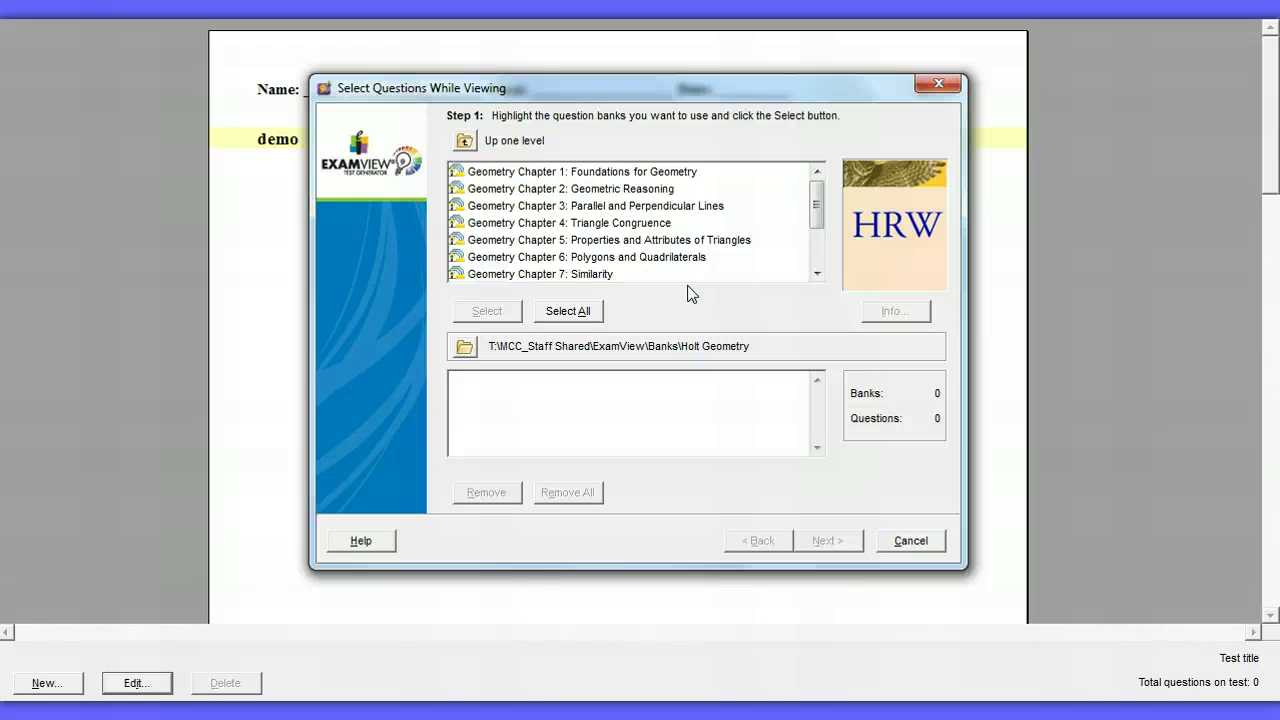
pyautogui.click(560, 206)
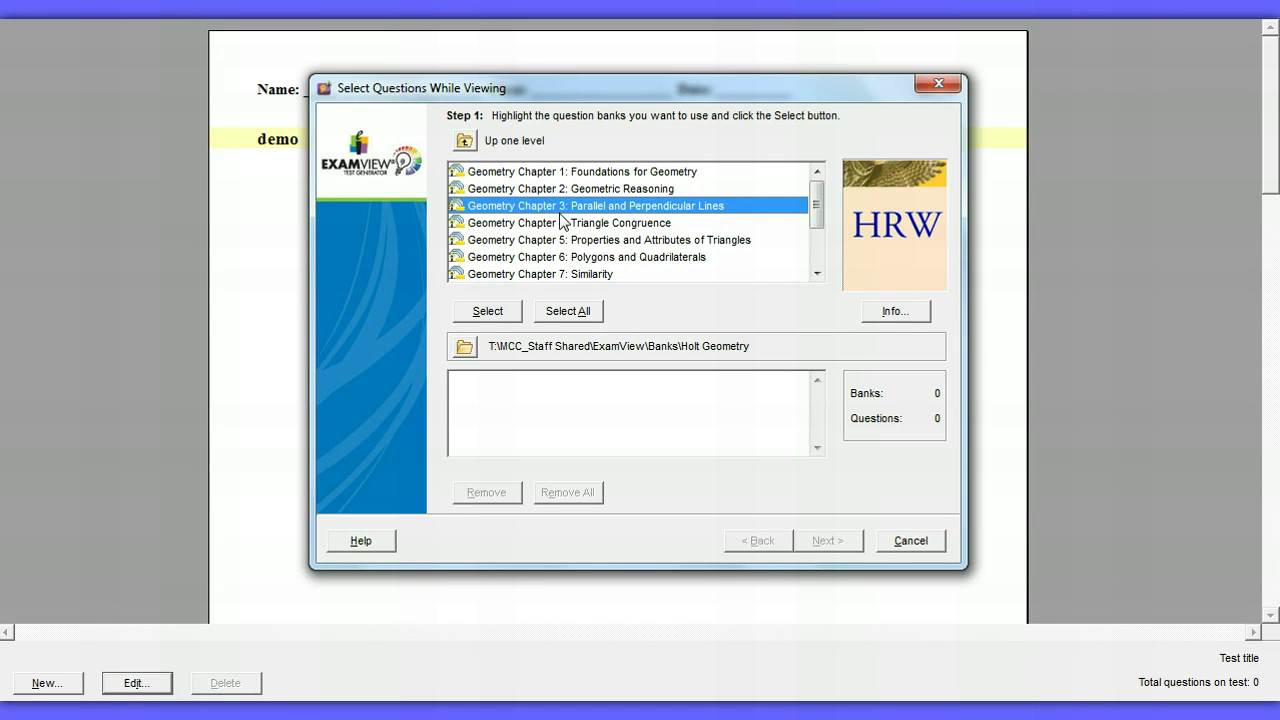
pyautogui.doubleClick(553, 207)
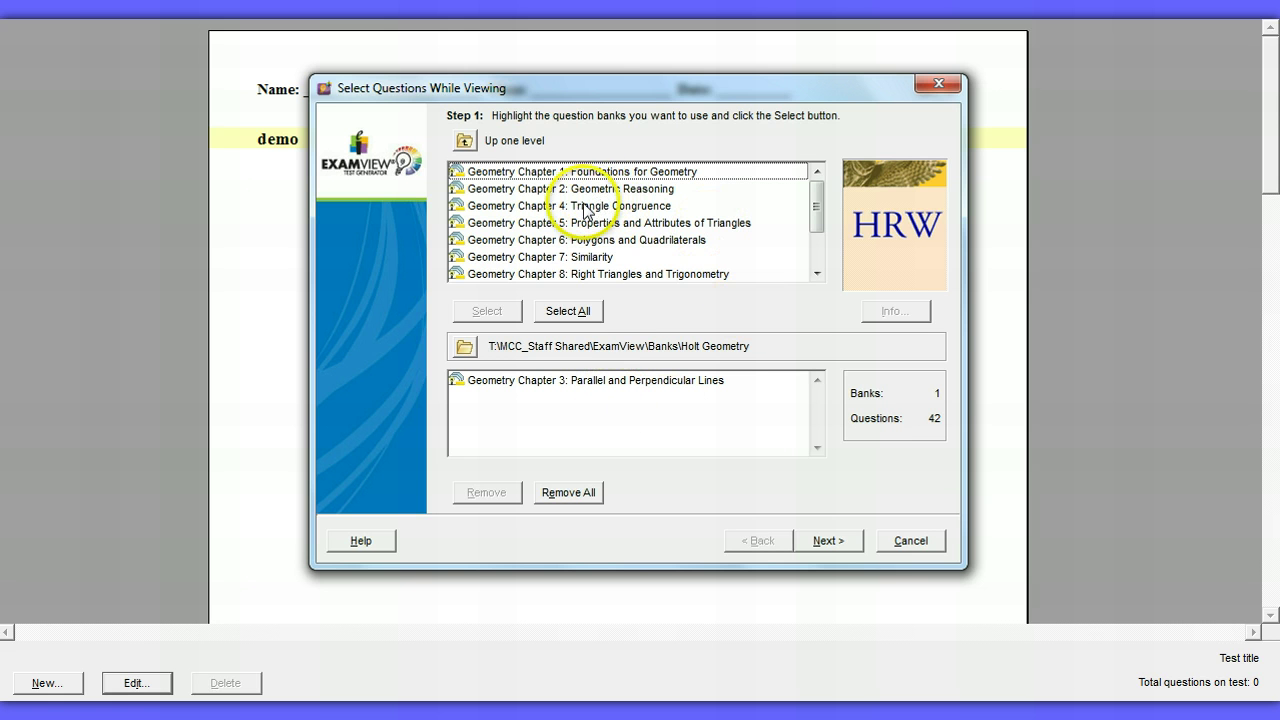
pyautogui.click(502, 383)
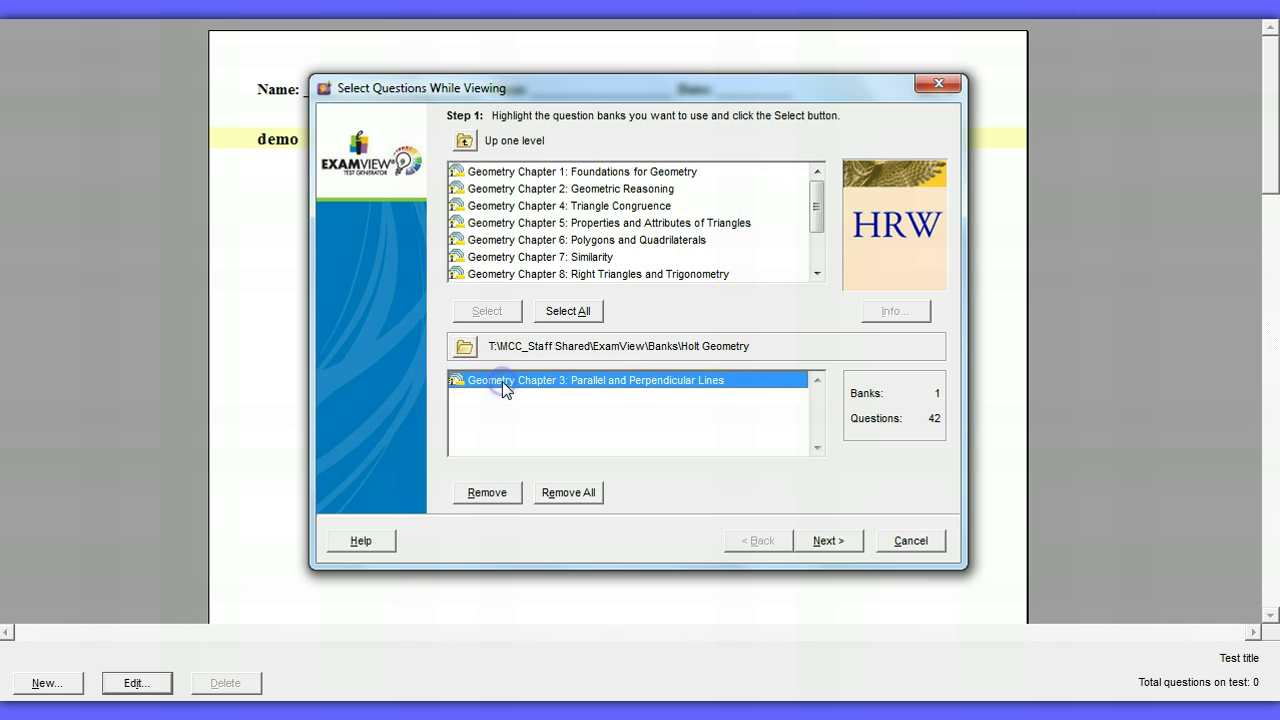
pyautogui.click(492, 493)
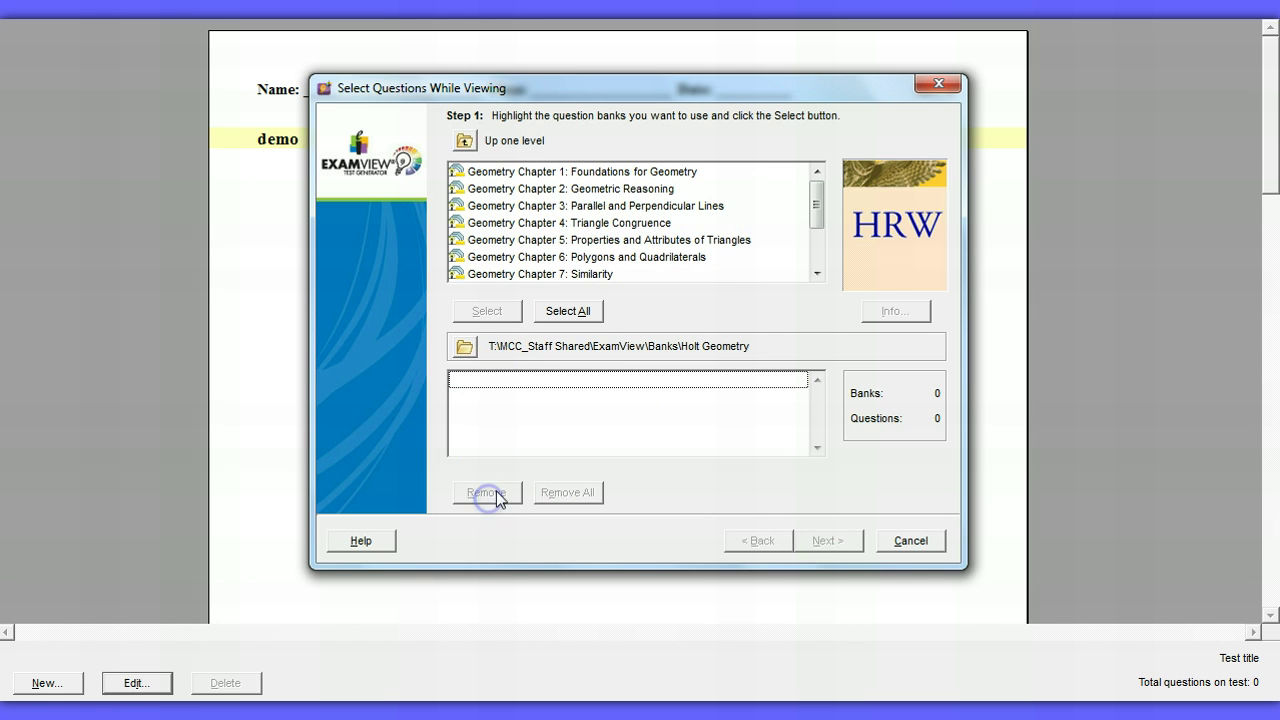
pyautogui.doubleClick(554, 222)
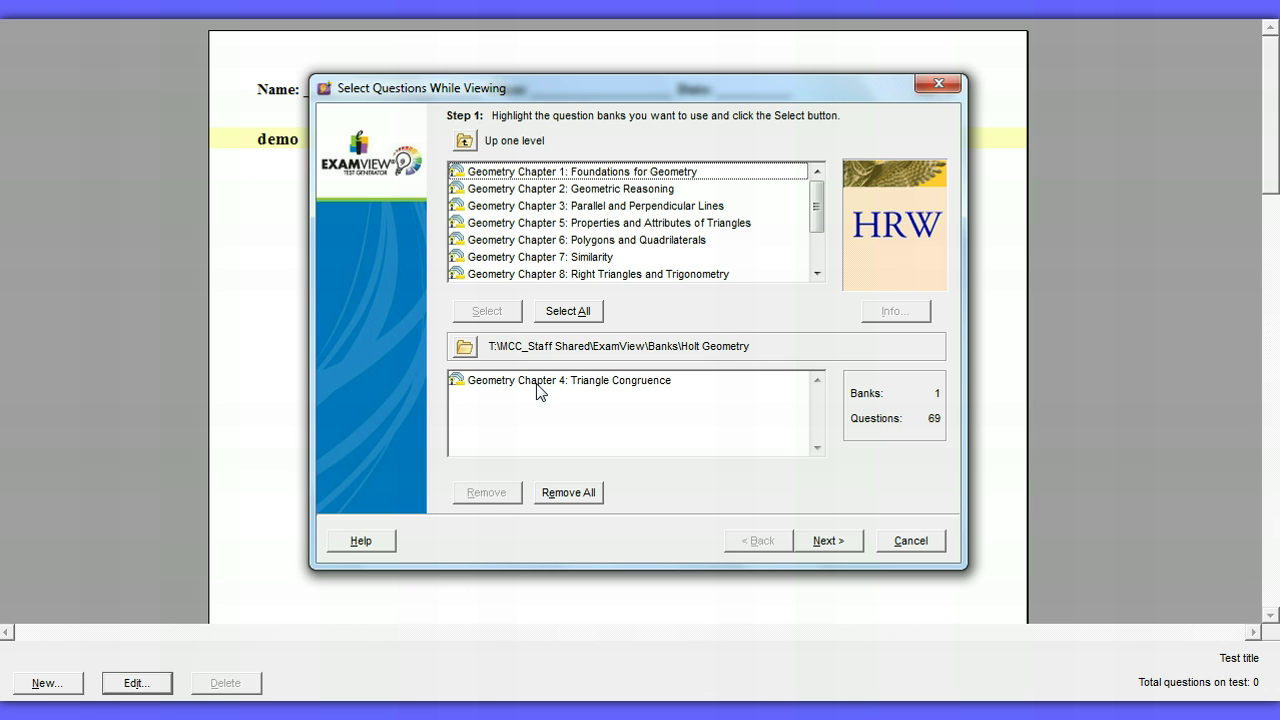
pyautogui.doubleClick(583, 256)
pyautogui.moveTo(816, 207); pyautogui.dragTo(816, 243)
pyautogui.doubleClick(575, 256)
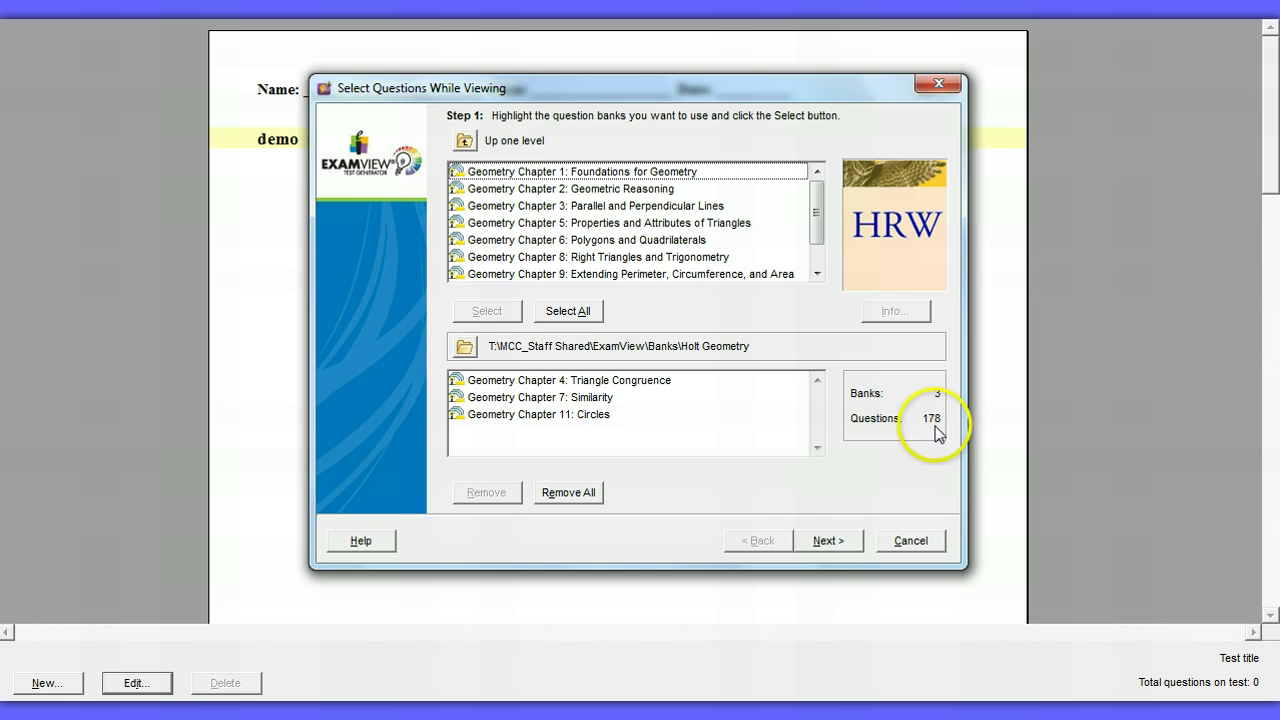
pyautogui.click(826, 538)
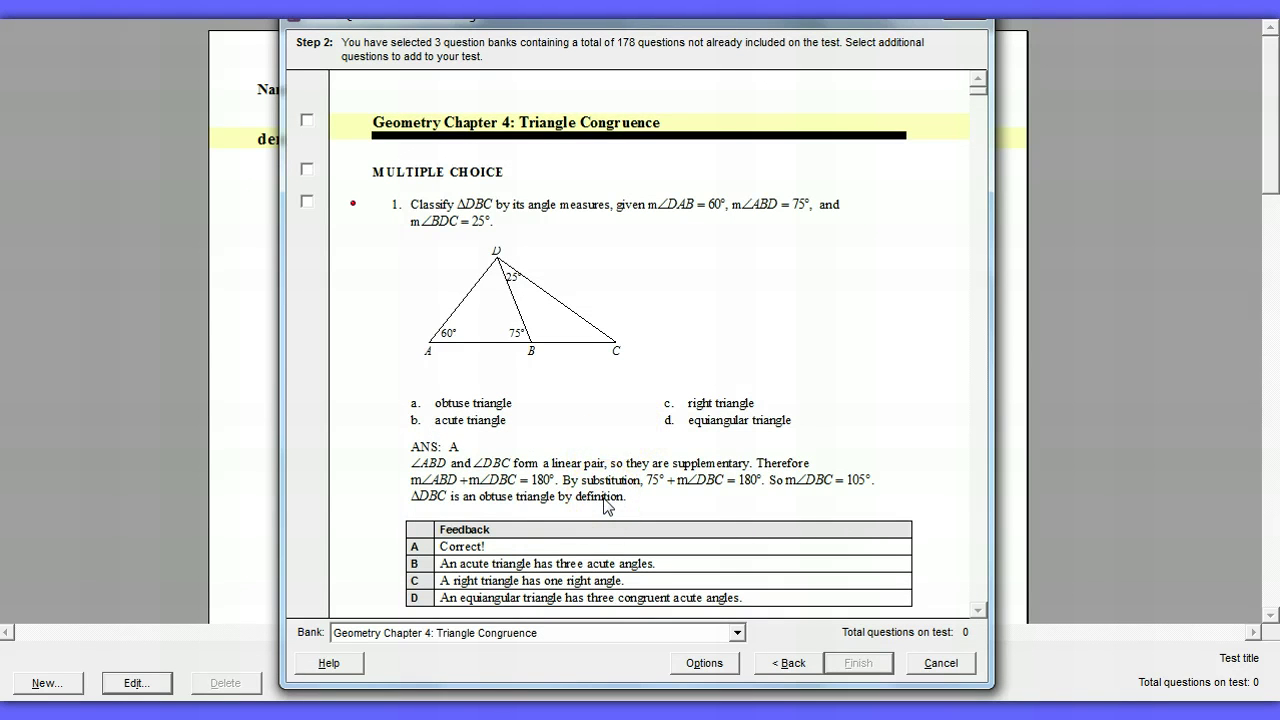
# Step: Add Chapter 4 questions 1, 2 and 9 to the test
pyautogui.scroll(-1, 604, 506)
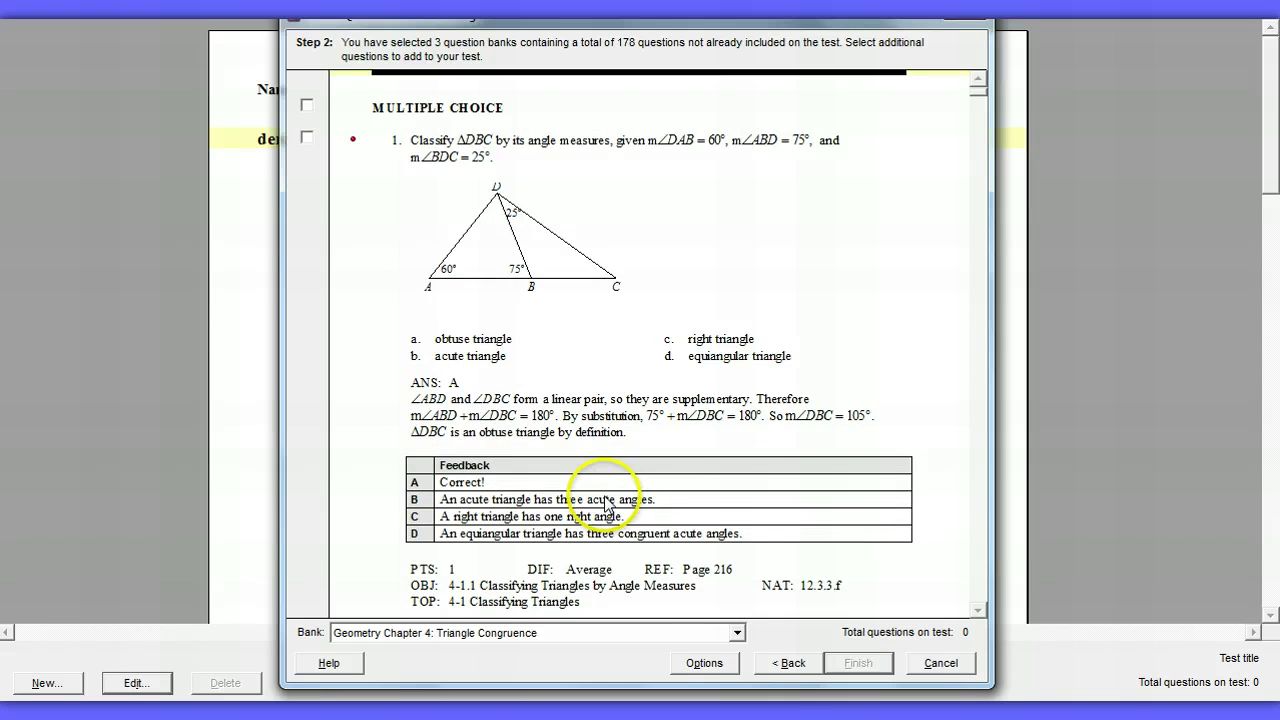
pyautogui.scroll(-1, 605, 505)
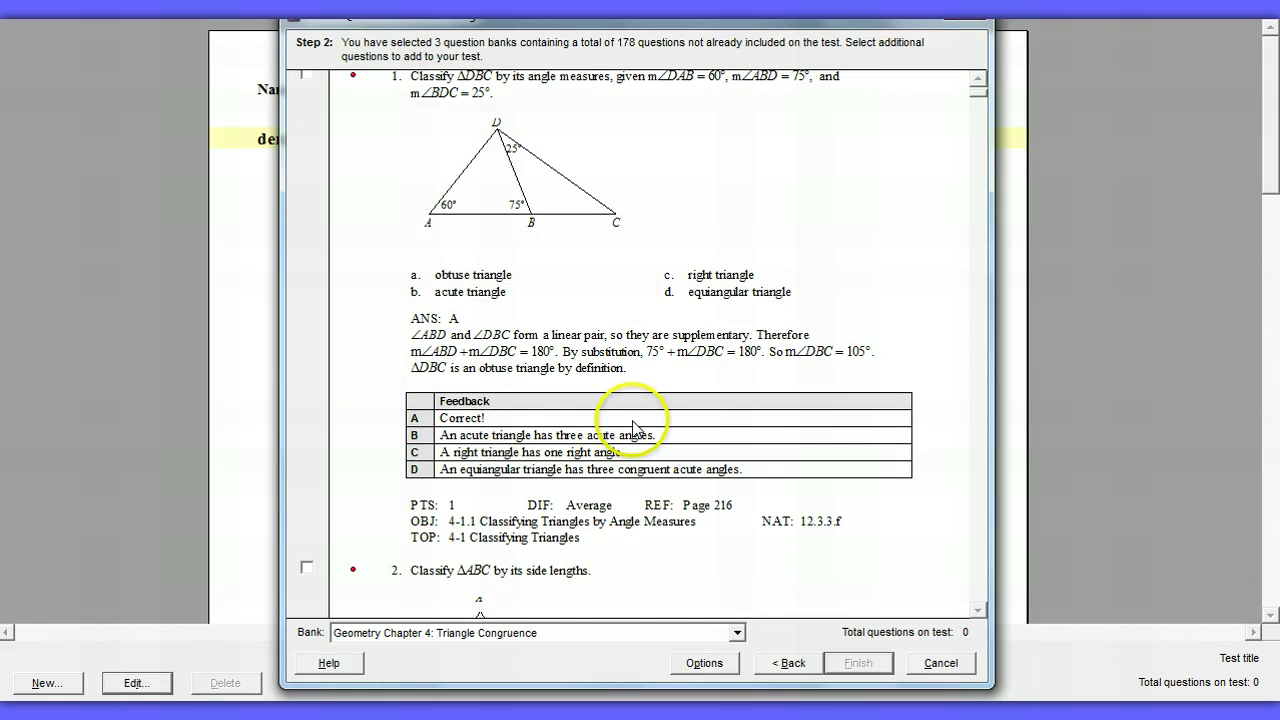
pyautogui.scroll(2, 633, 428)
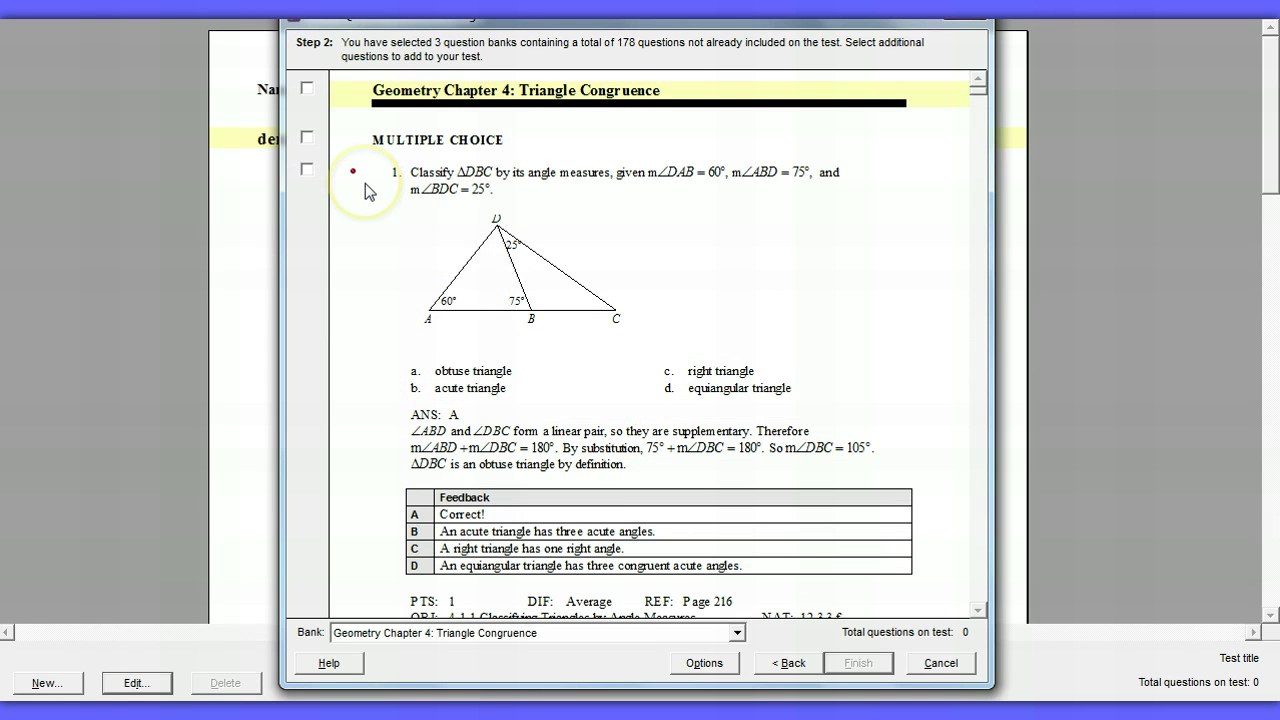
pyautogui.click(307, 170)
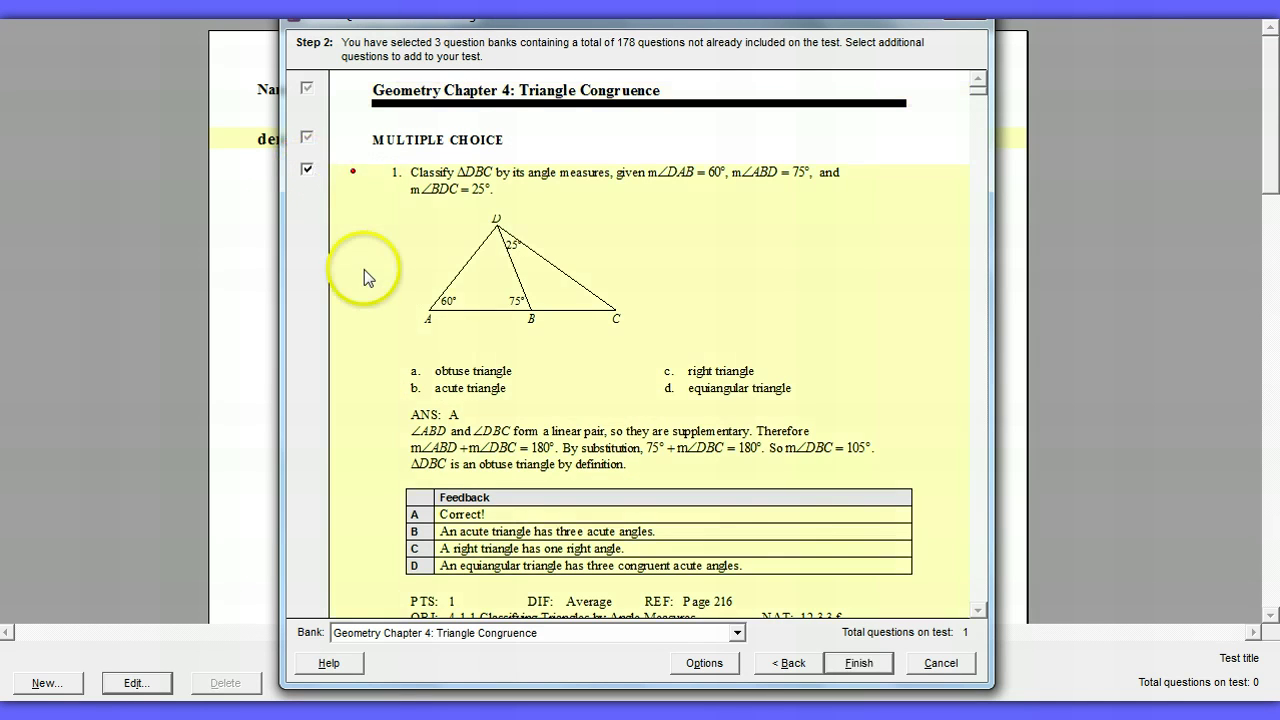
pyautogui.scroll(-2, 367, 276)
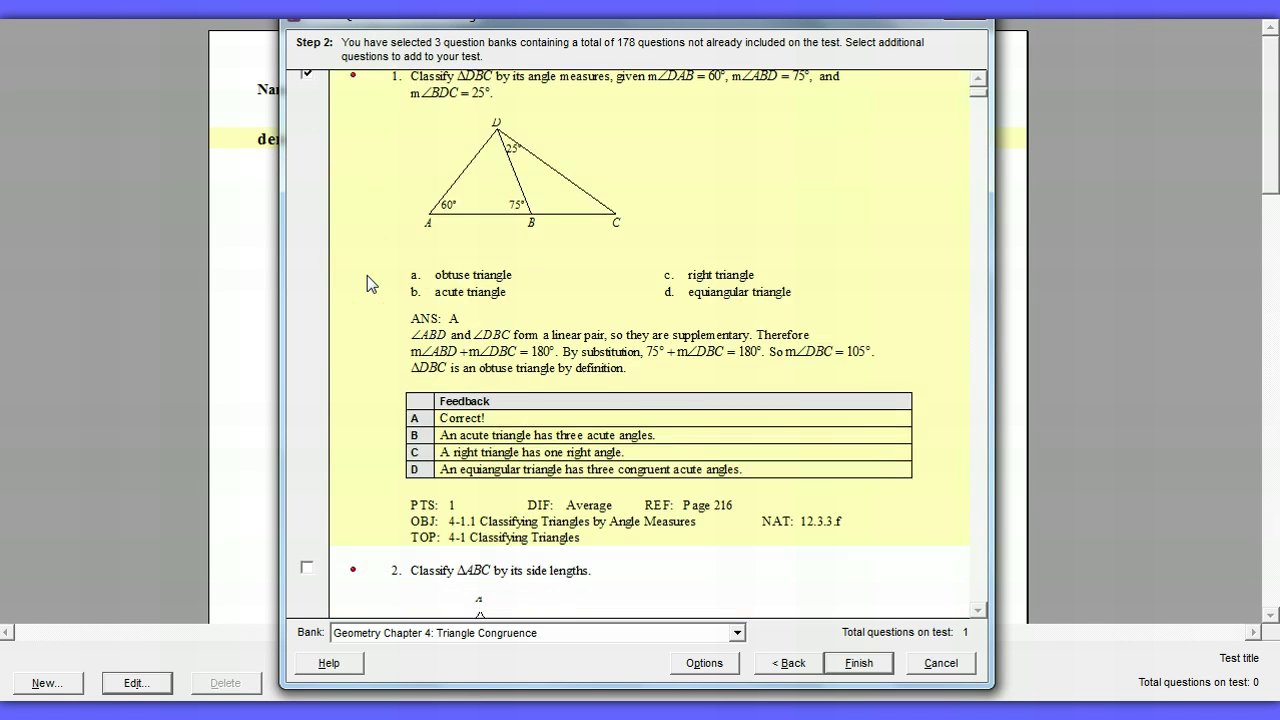
pyautogui.scroll(3, 367, 275)
pyautogui.scroll(-10, 359, 285)
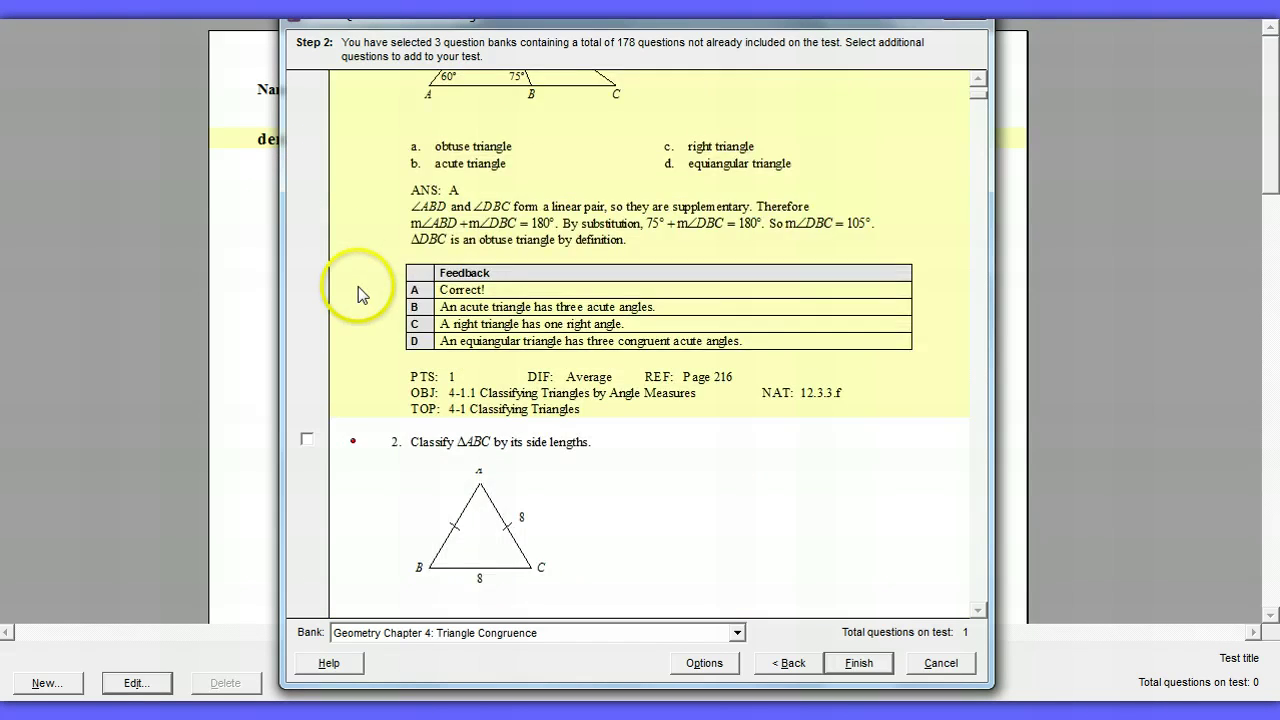
pyautogui.click(307, 184)
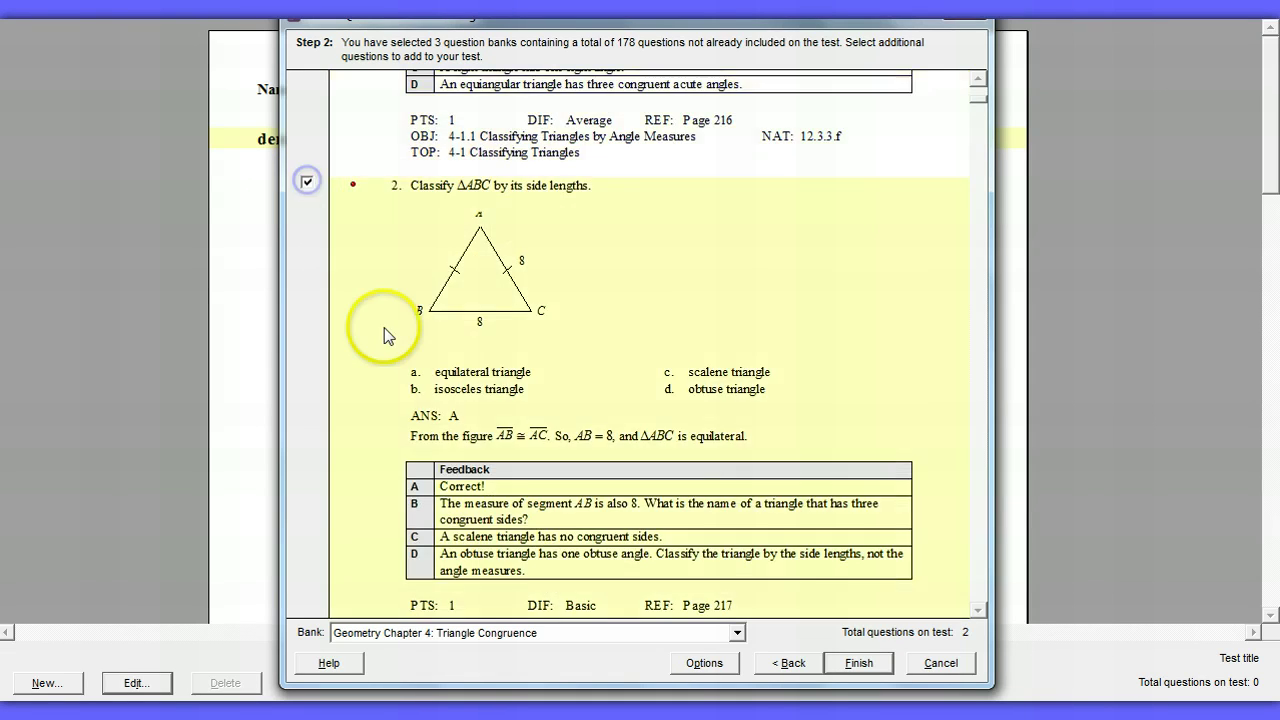
pyautogui.scroll(-15, 370, 320)
pyautogui.scroll(-20, 432, 307)
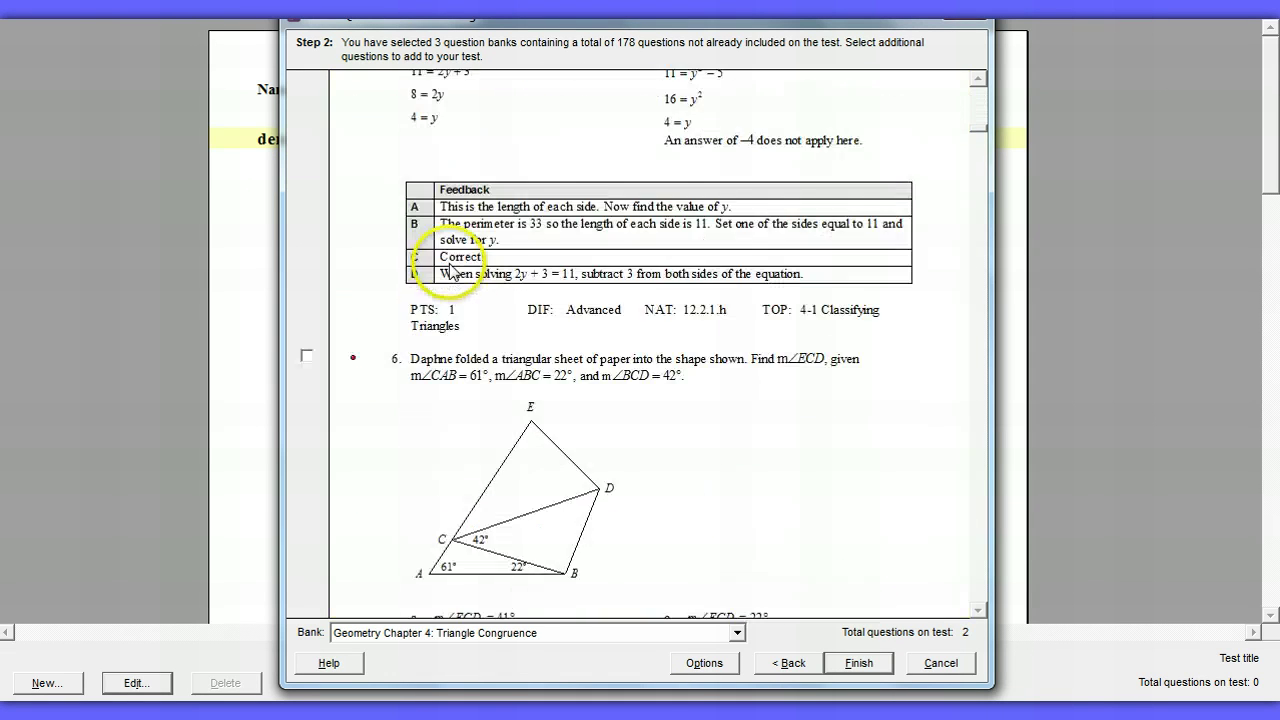
pyautogui.scroll(-17, 432, 270)
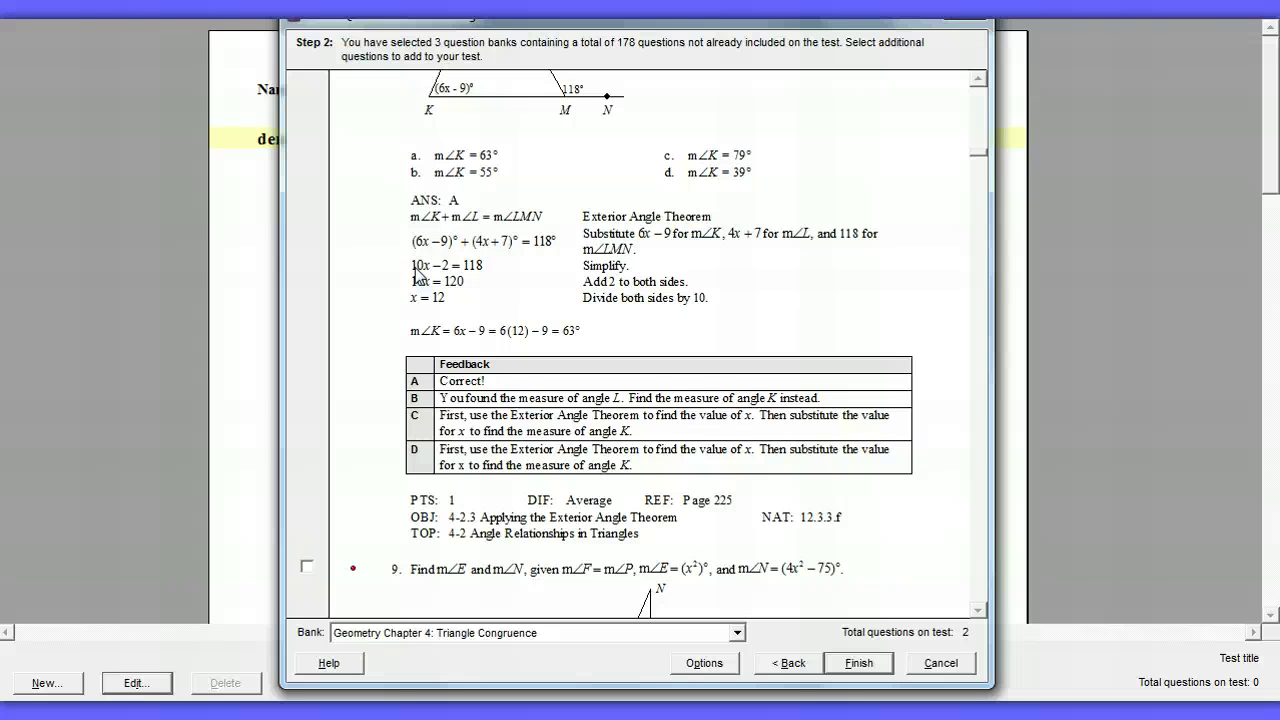
pyautogui.scroll(-5, 418, 275)
pyautogui.click(306, 312)
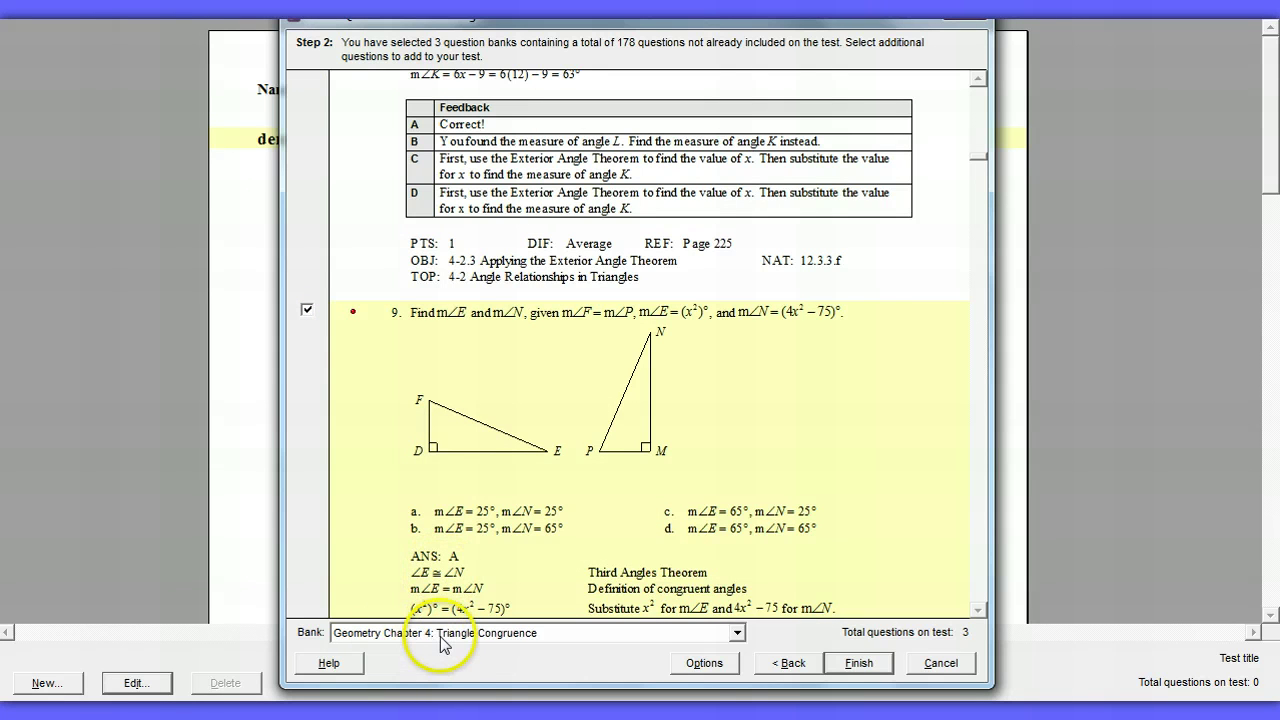
# Step: Add Chapter 7: Similarity questions 3, 4 and 11 to the test
pyautogui.click(737, 633)
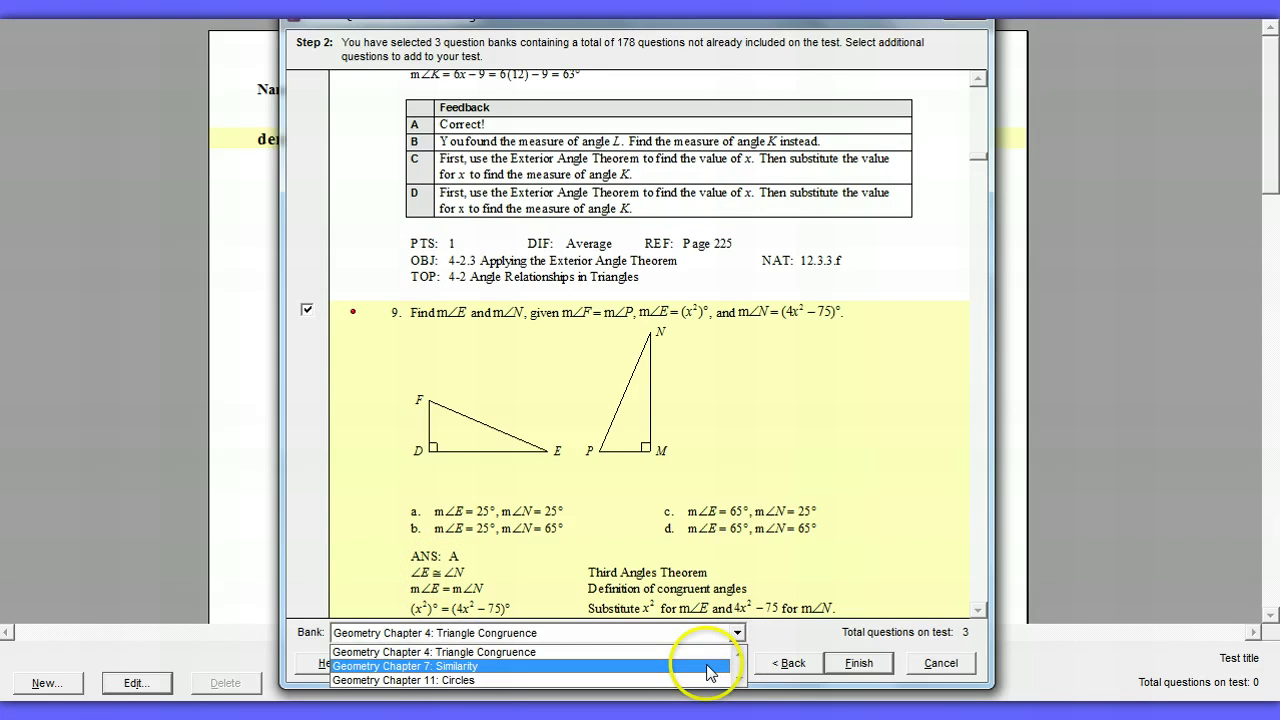
pyautogui.click(707, 668)
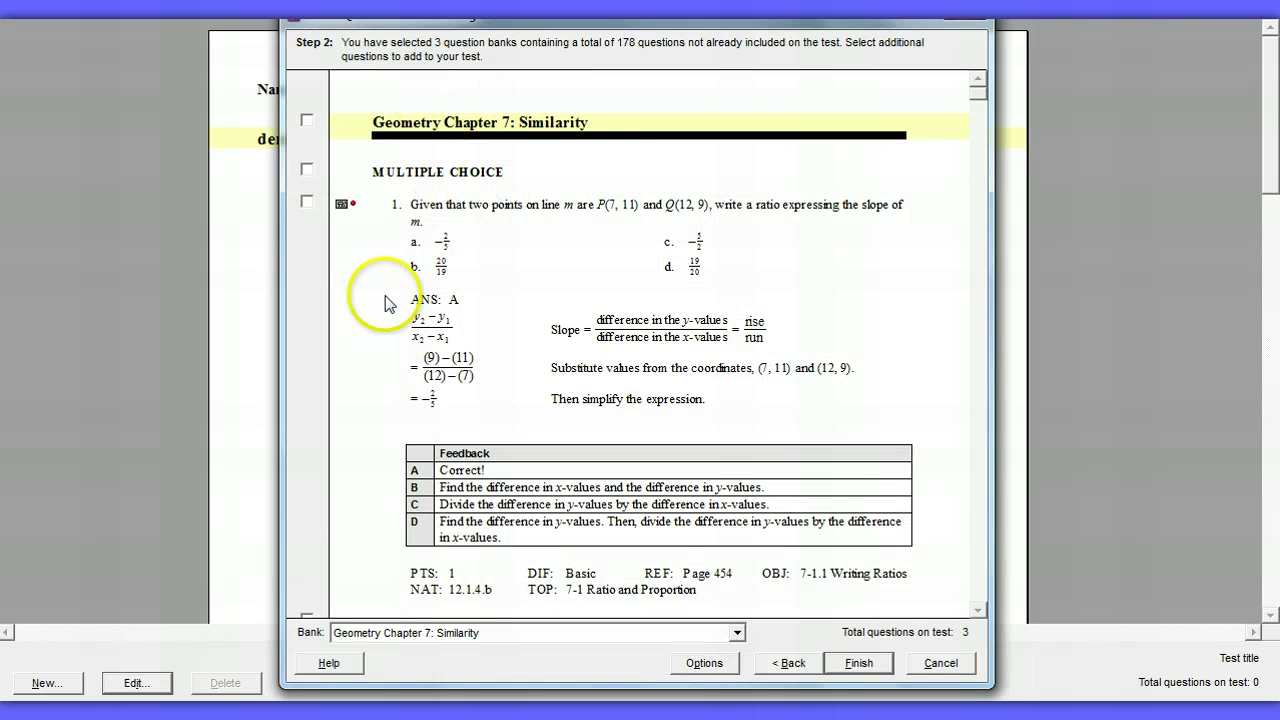
pyautogui.scroll(-2, 543, 357)
pyautogui.scroll(2, 557, 366)
pyautogui.scroll(-3, 415, 352)
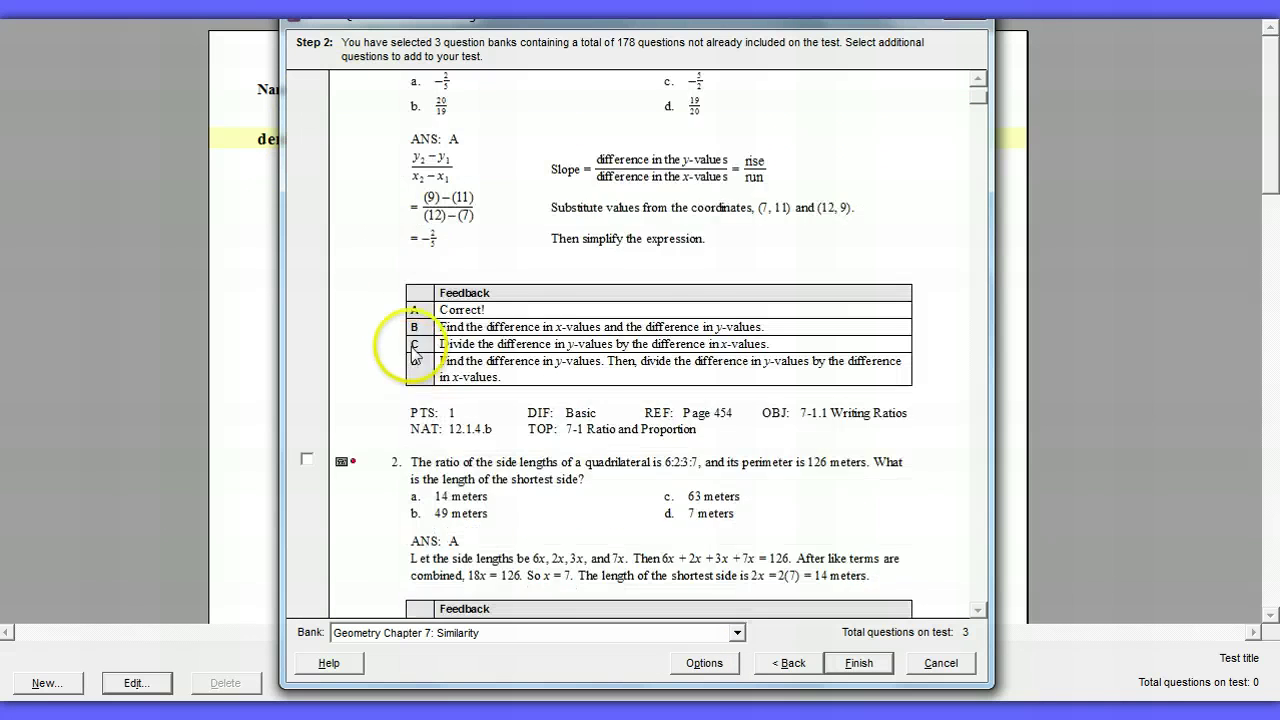
pyautogui.scroll(-5, 415, 352)
pyautogui.click(306, 238)
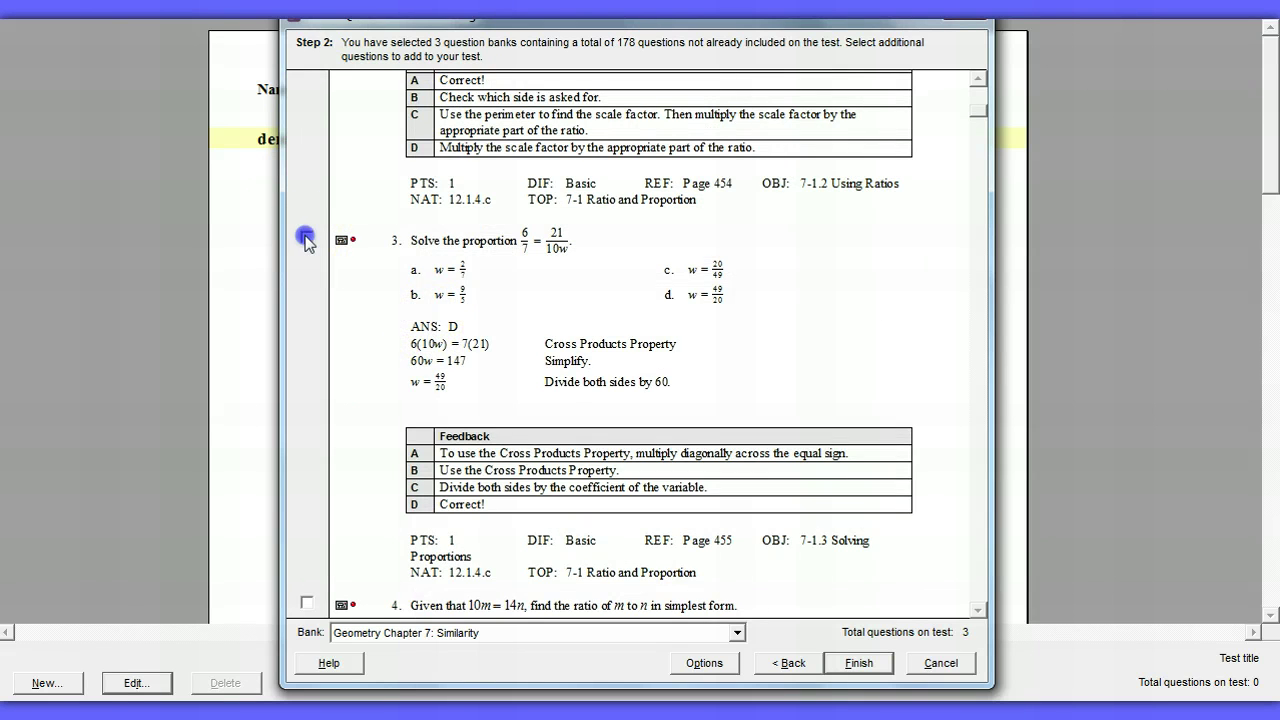
pyautogui.scroll(-3, 290, 330)
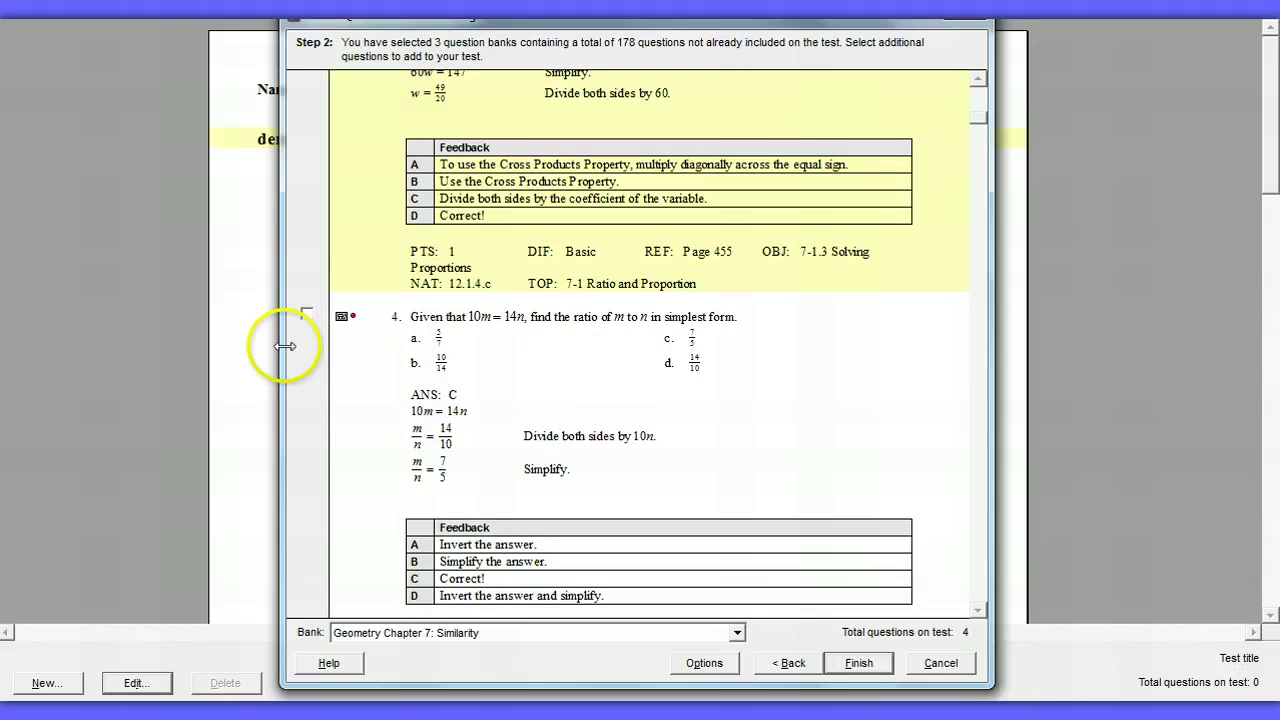
pyautogui.click(306, 314)
pyautogui.scroll(-3, 371, 377)
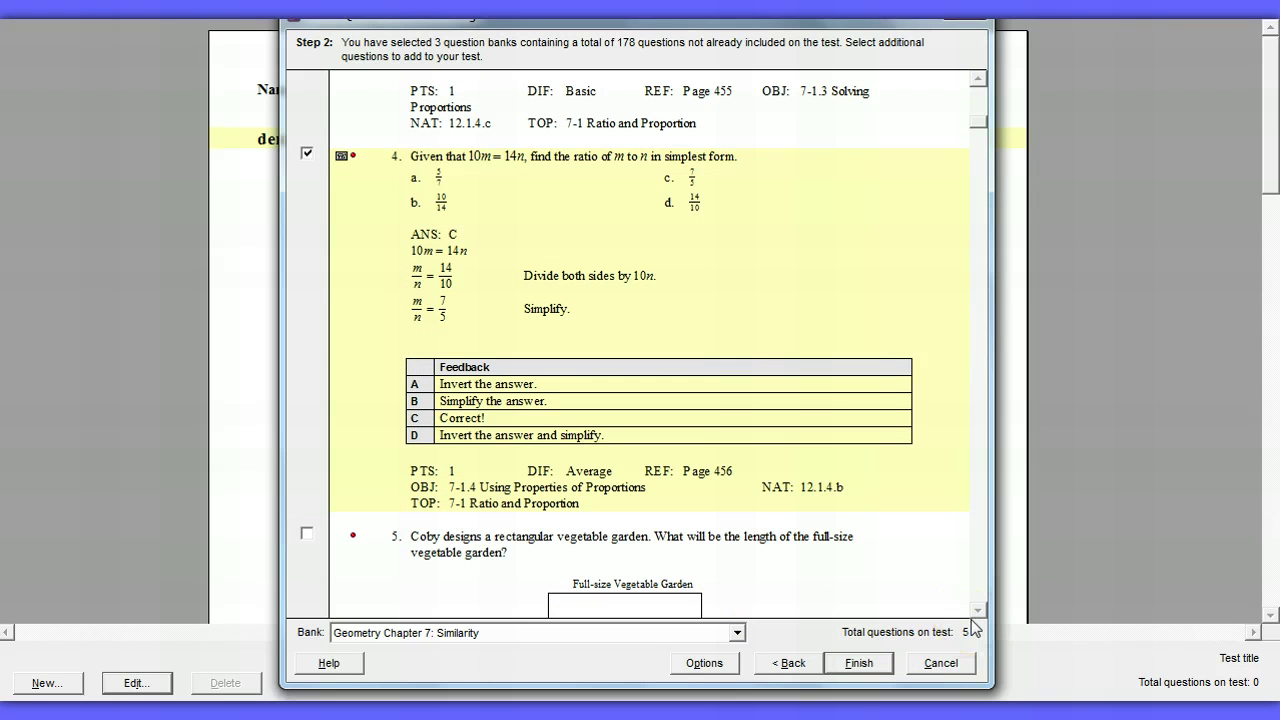
pyautogui.scroll(-15, 394, 402)
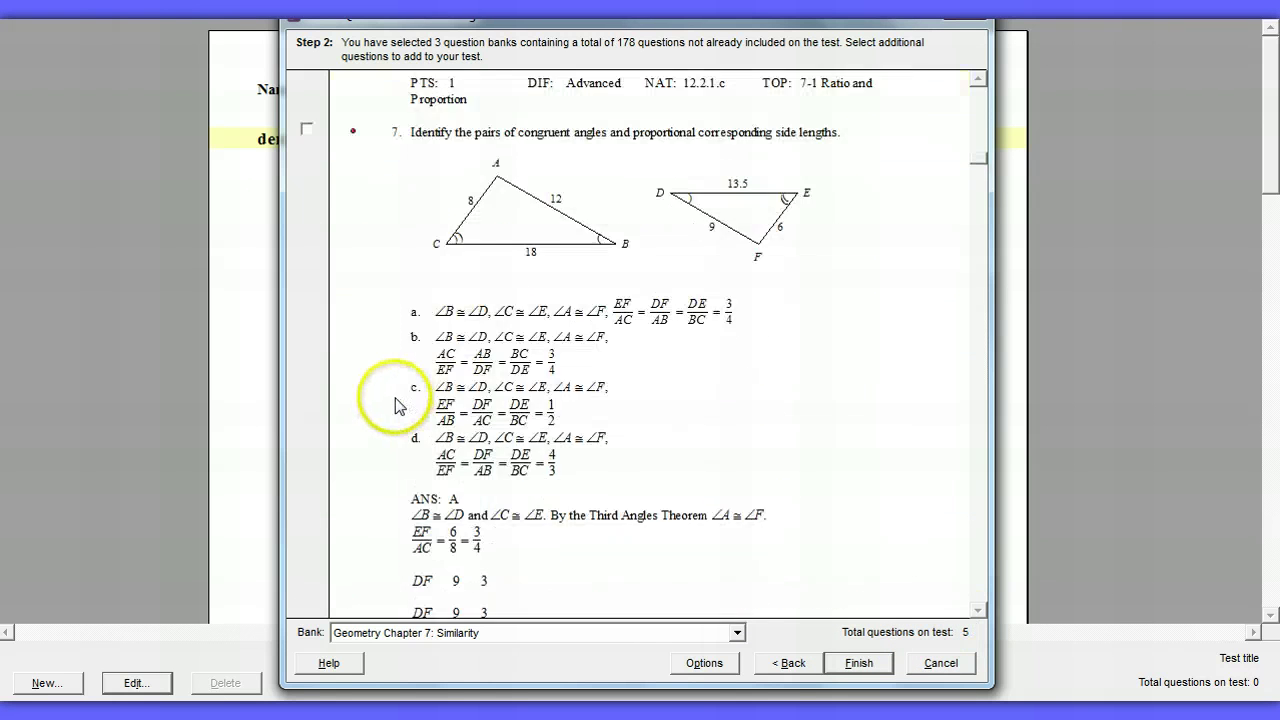
pyautogui.scroll(-15, 394, 402)
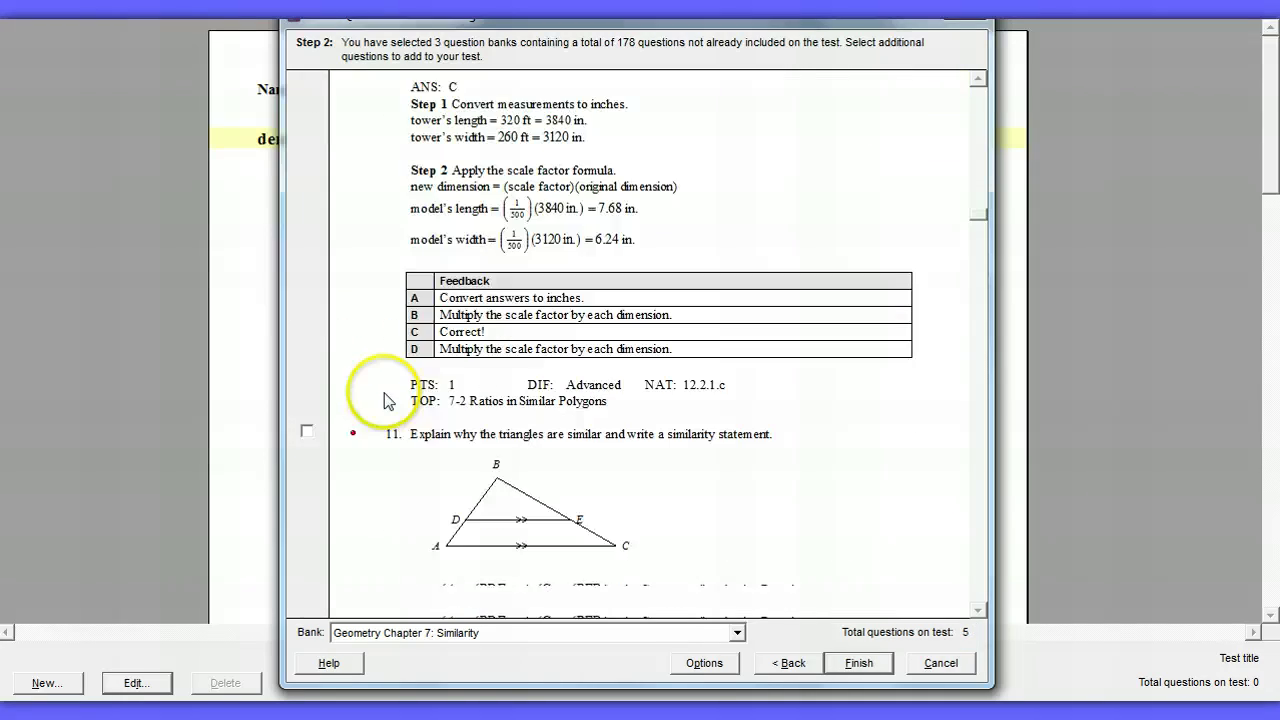
pyautogui.click(306, 430)
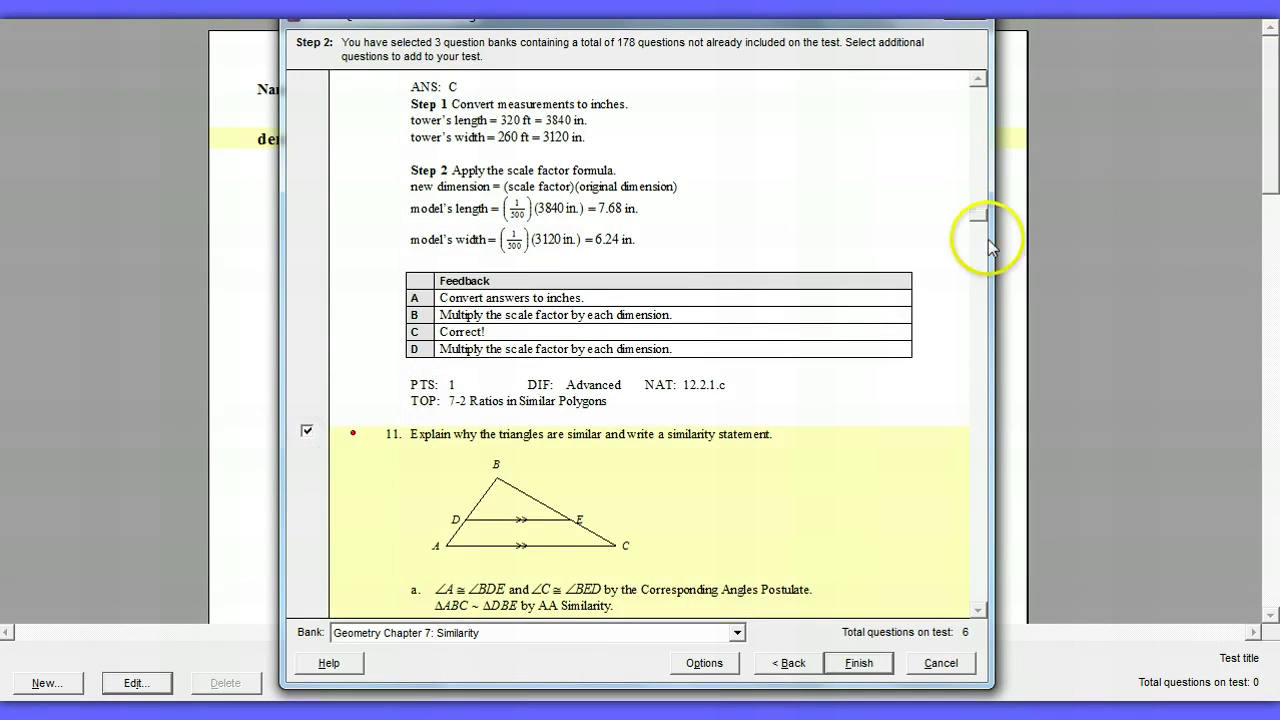
pyautogui.moveTo(983, 214); pyautogui.dragTo(957, 443)
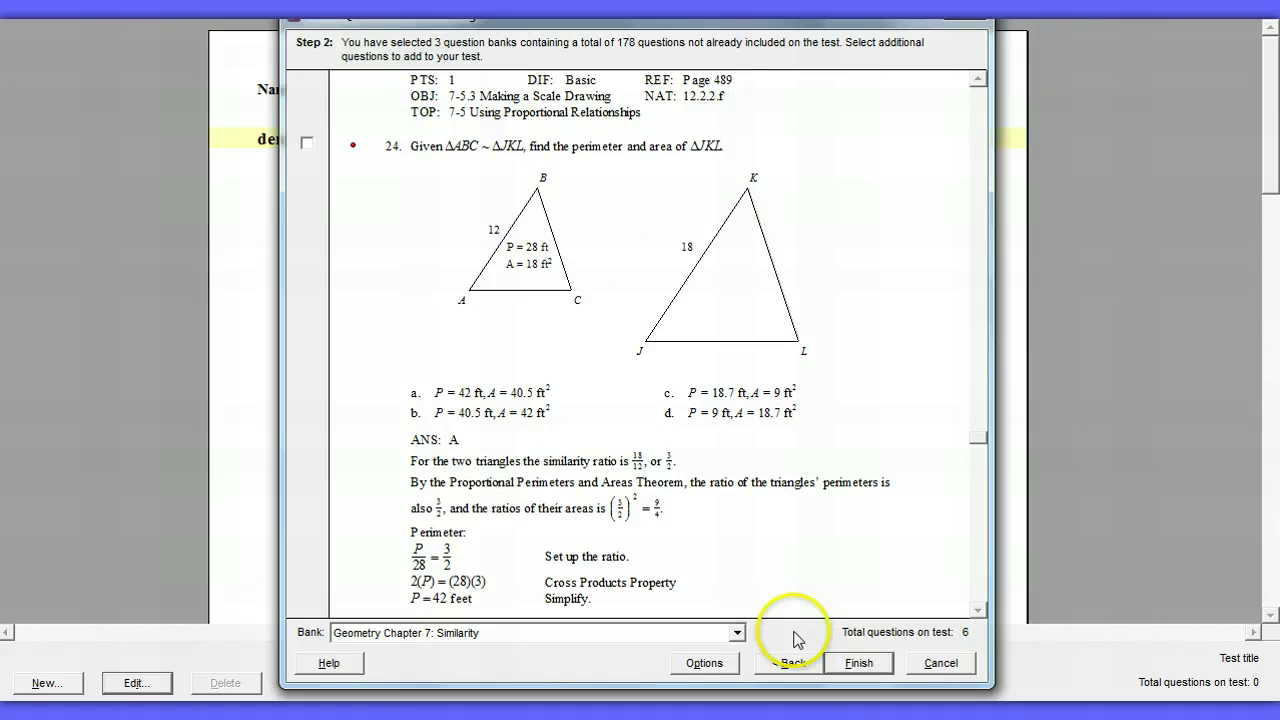
# Step: Add Chapter 11: Circles questions 2 and 4, bringing the test to 8 questions
pyautogui.click(736, 634)
pyautogui.click(695, 676)
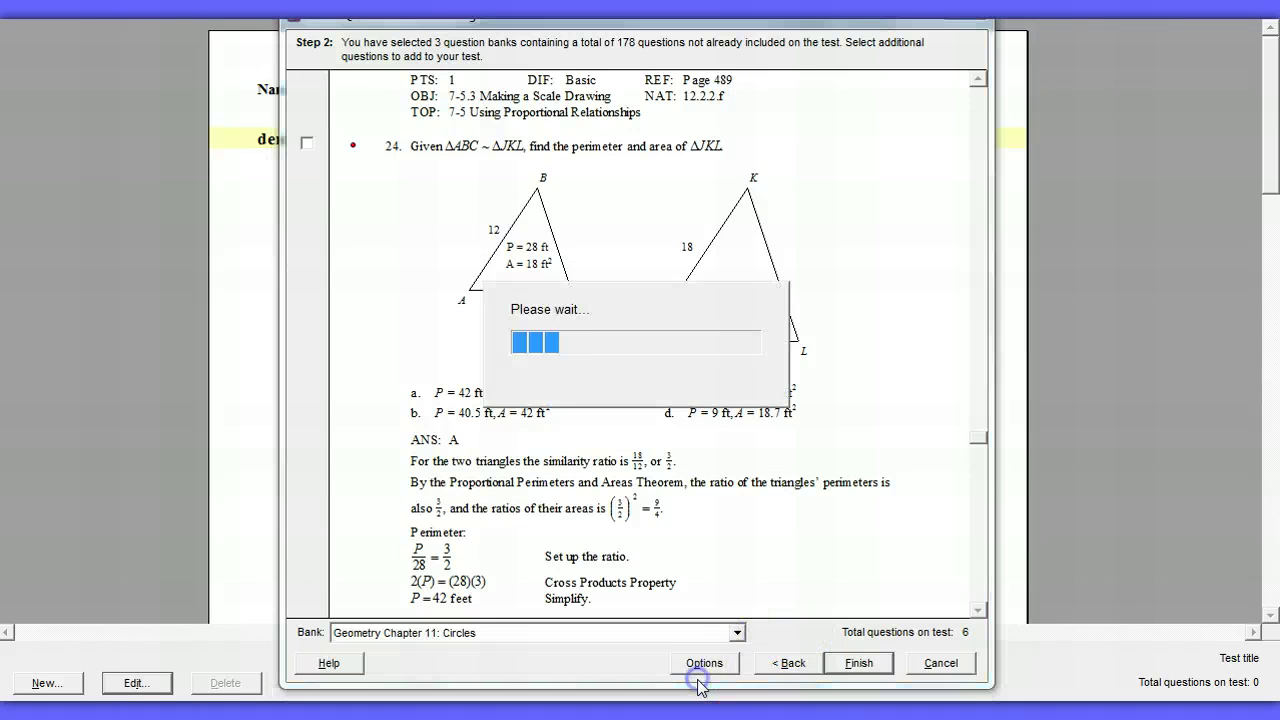
pyautogui.scroll(-5, 414, 400)
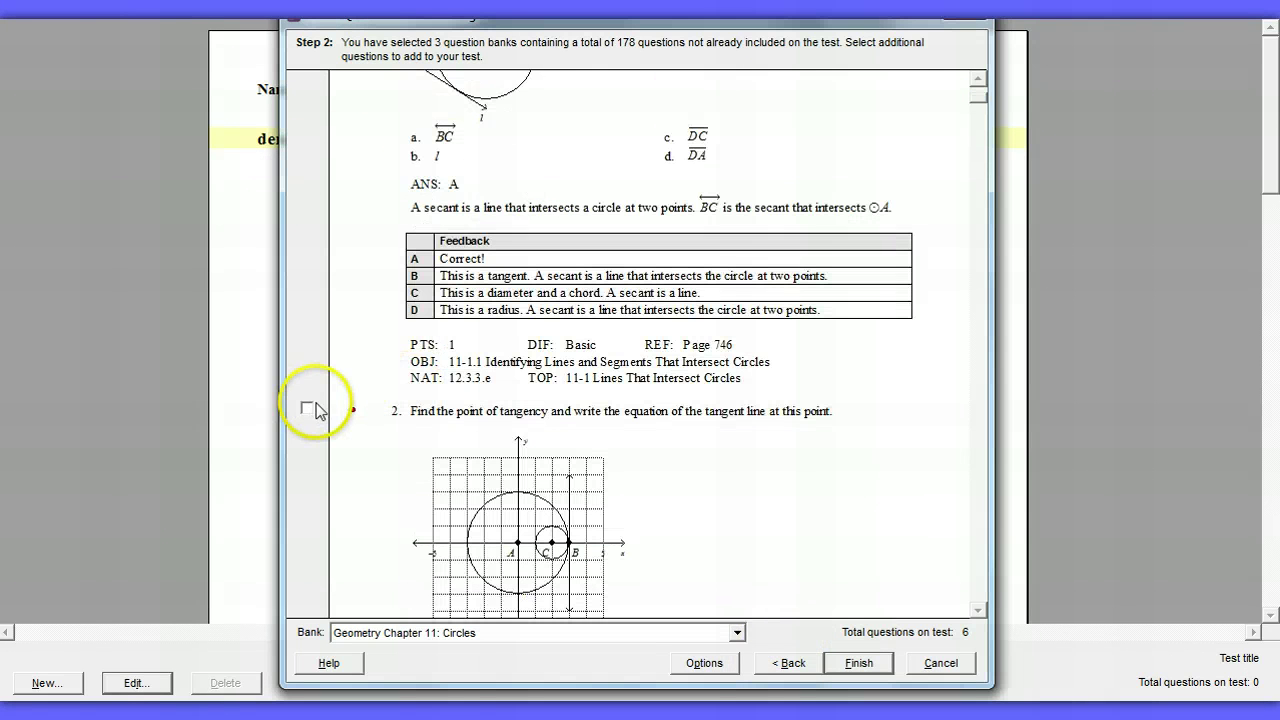
pyautogui.scroll(-5, 371, 414)
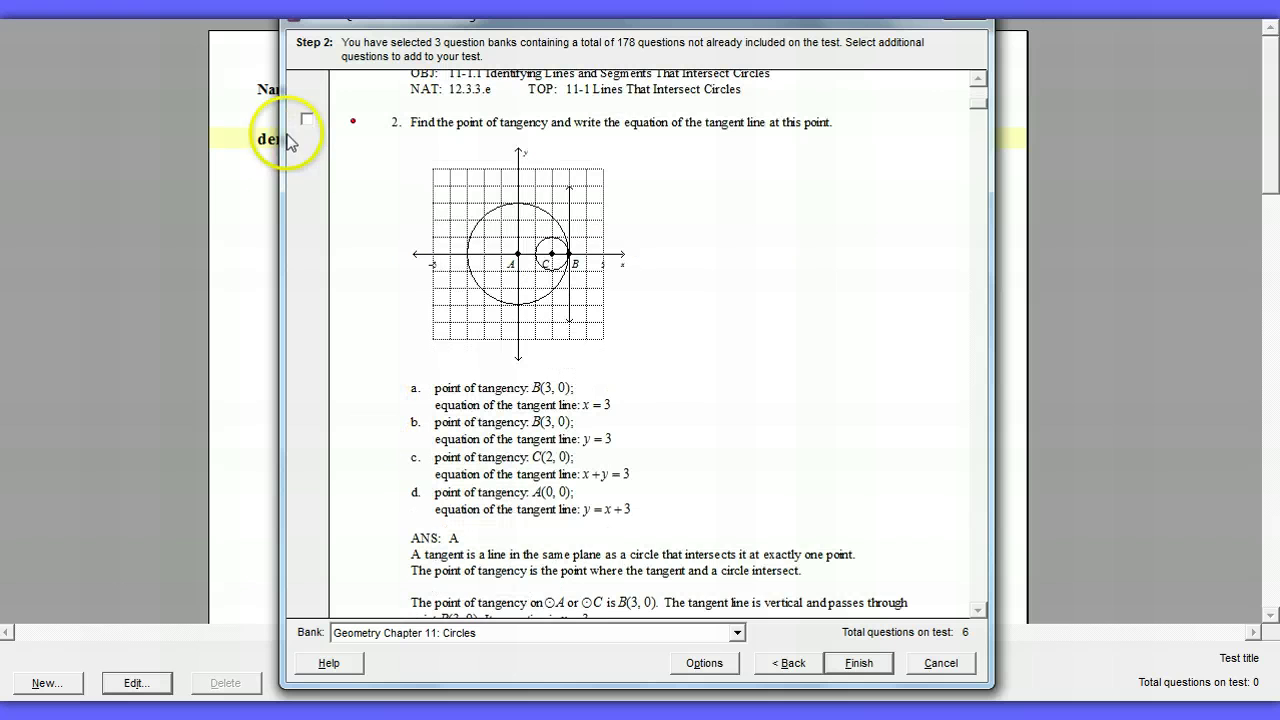
pyautogui.click(305, 121)
pyautogui.scroll(-15, 550, 340)
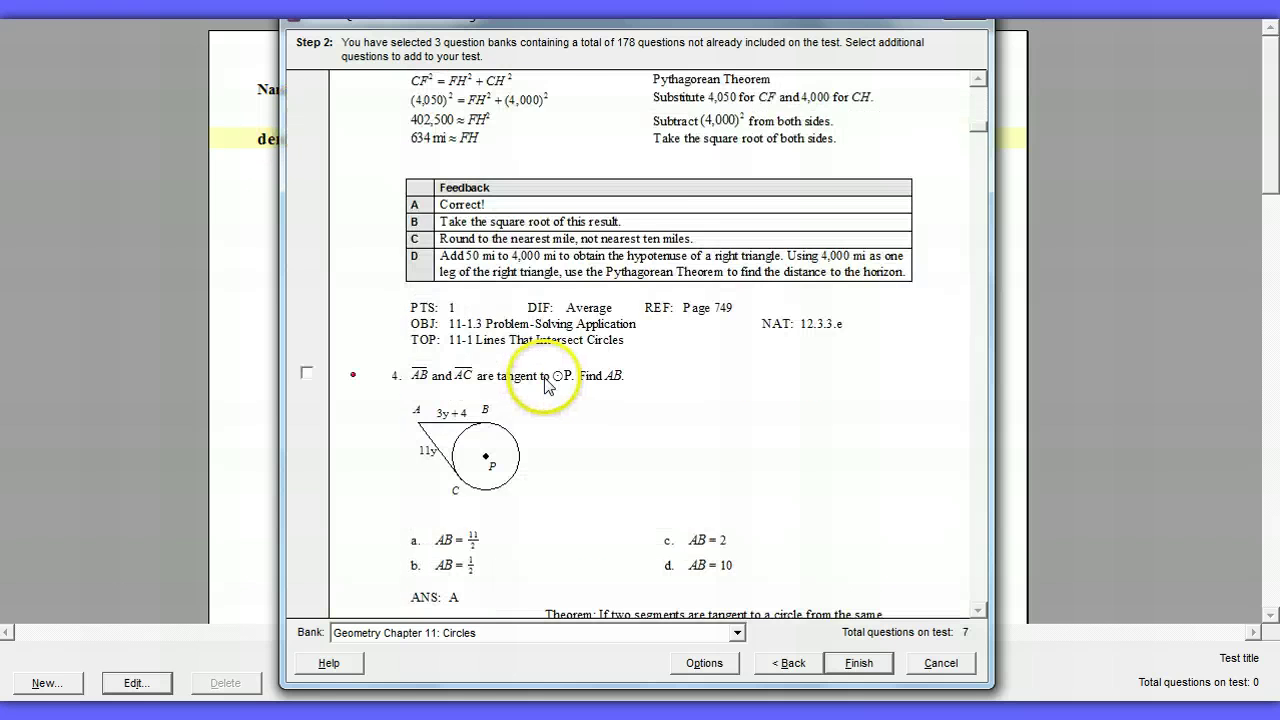
pyautogui.click(306, 116)
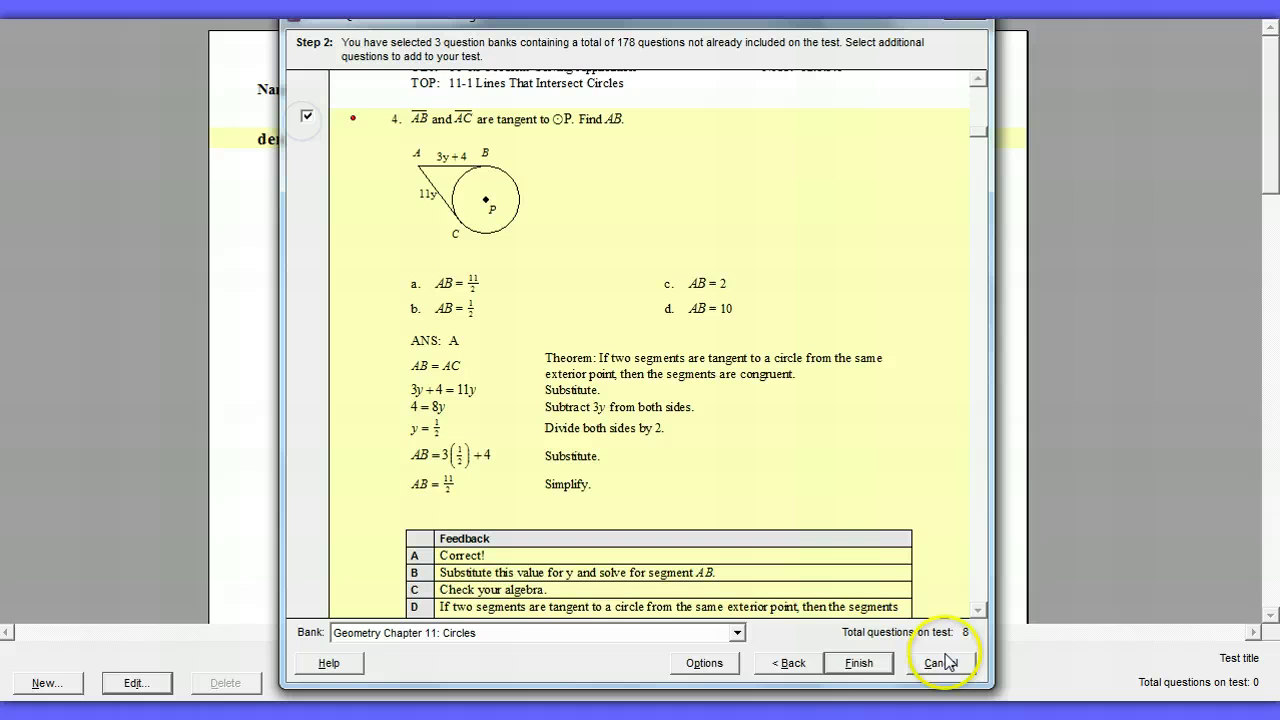
pyautogui.click(856, 663)
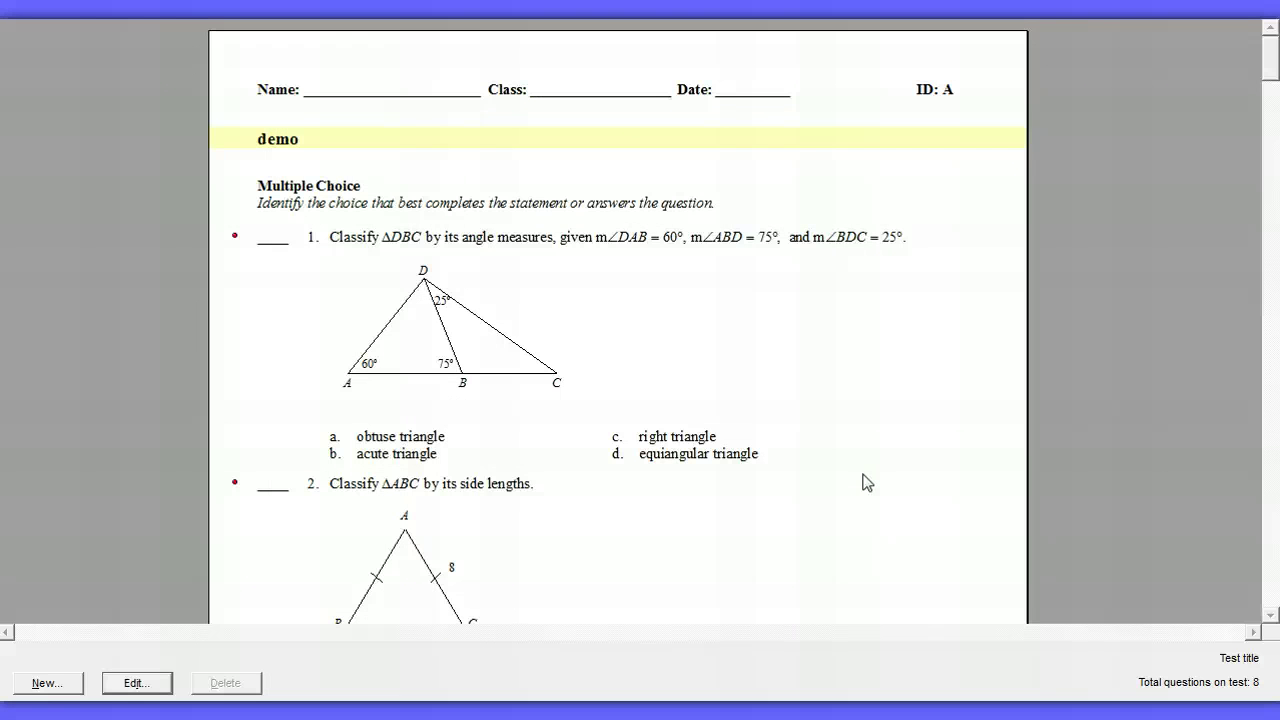
pyautogui.scroll(-20, 866, 483)
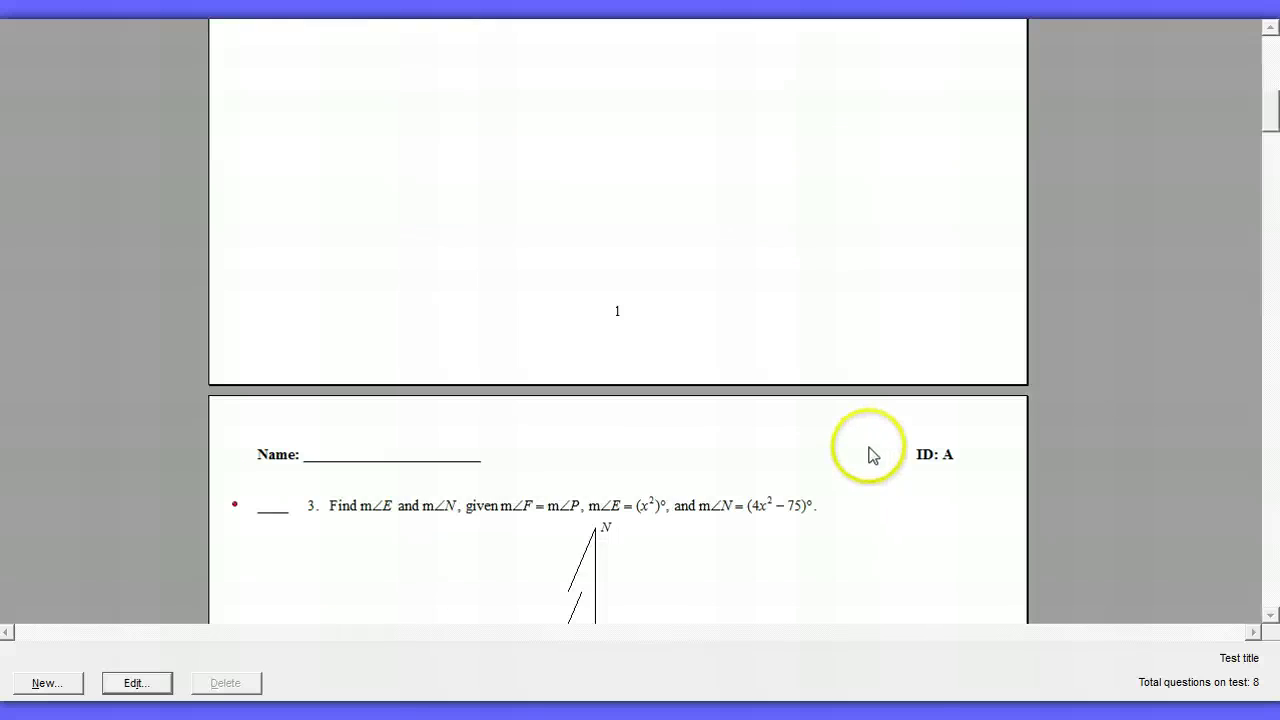
pyautogui.scroll(-10, 868, 446)
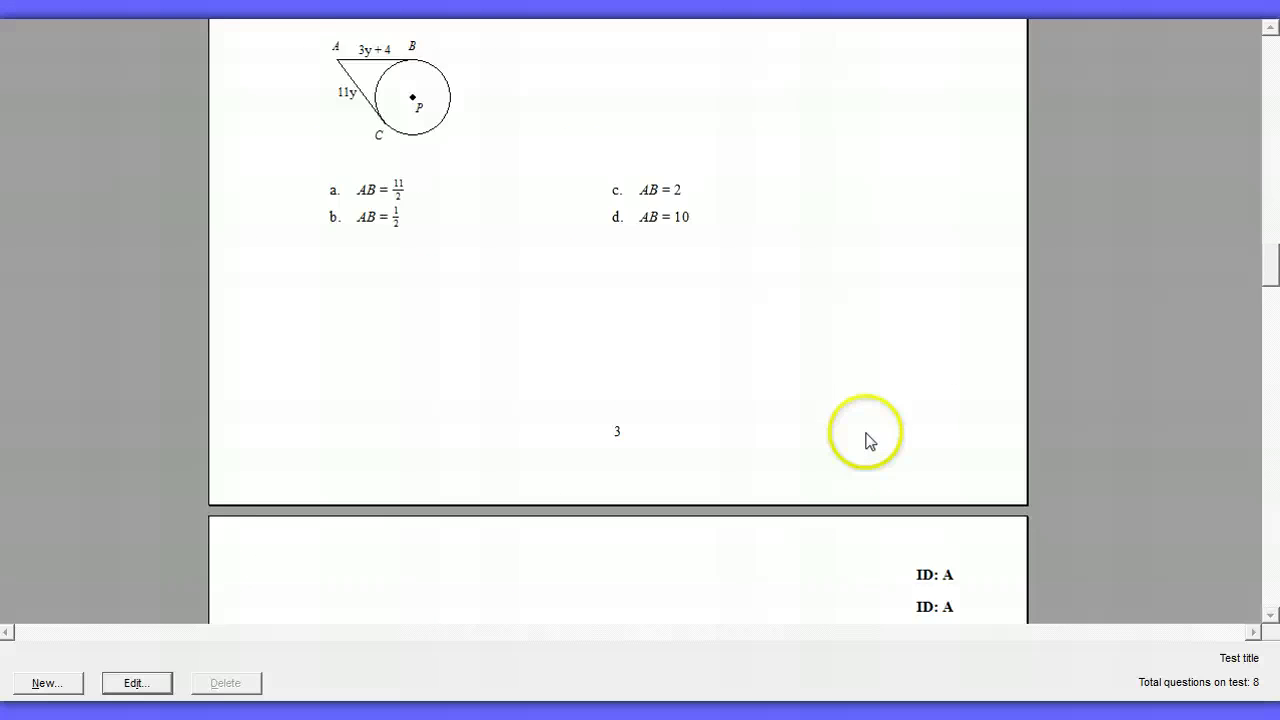
pyautogui.scroll(4, 876, 460)
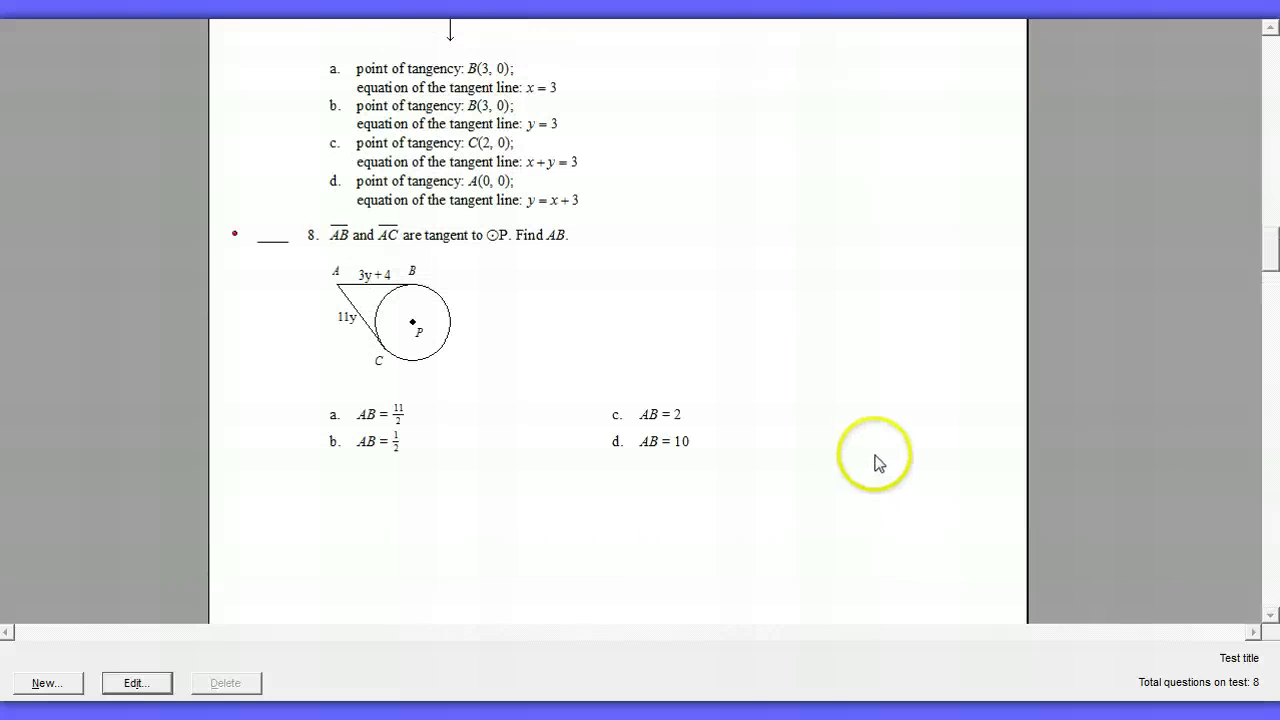
pyautogui.moveTo(1267, 241); pyautogui.dragTo(1275, 58)
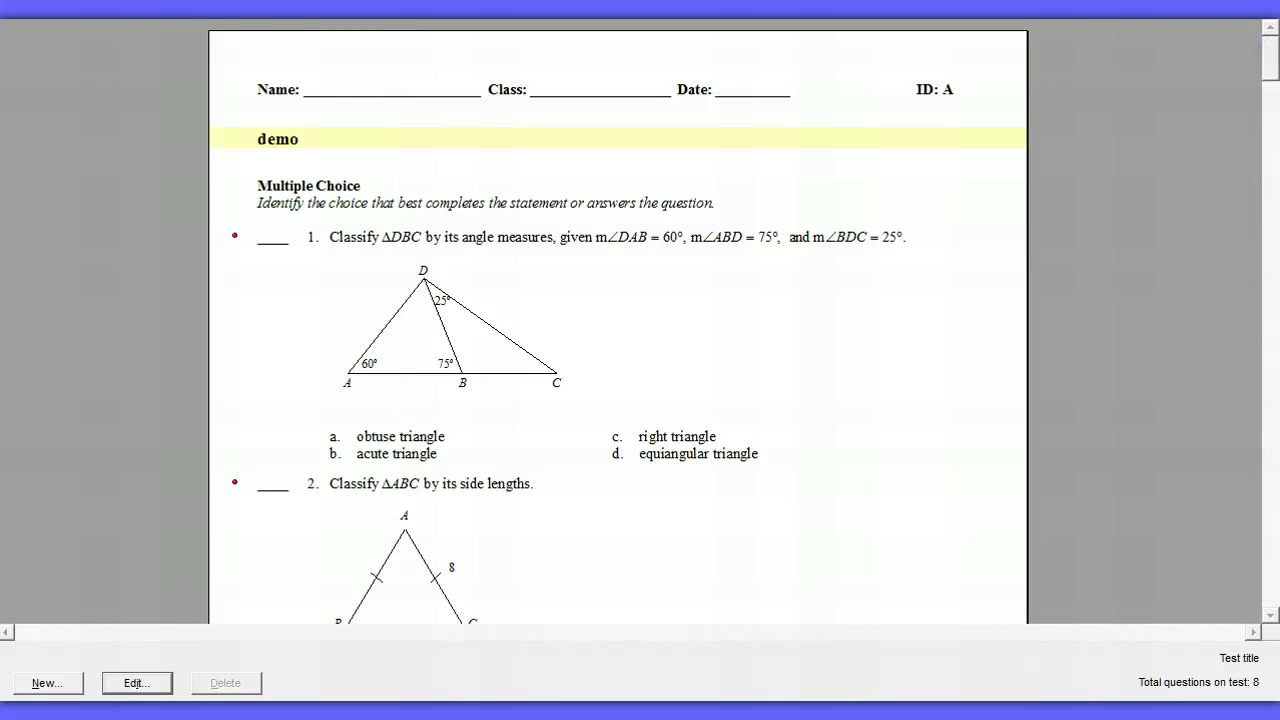
# Step: Edit the test title field so it reads 'Test CH 4 7 11'
pyautogui.rightClick(310, 143)
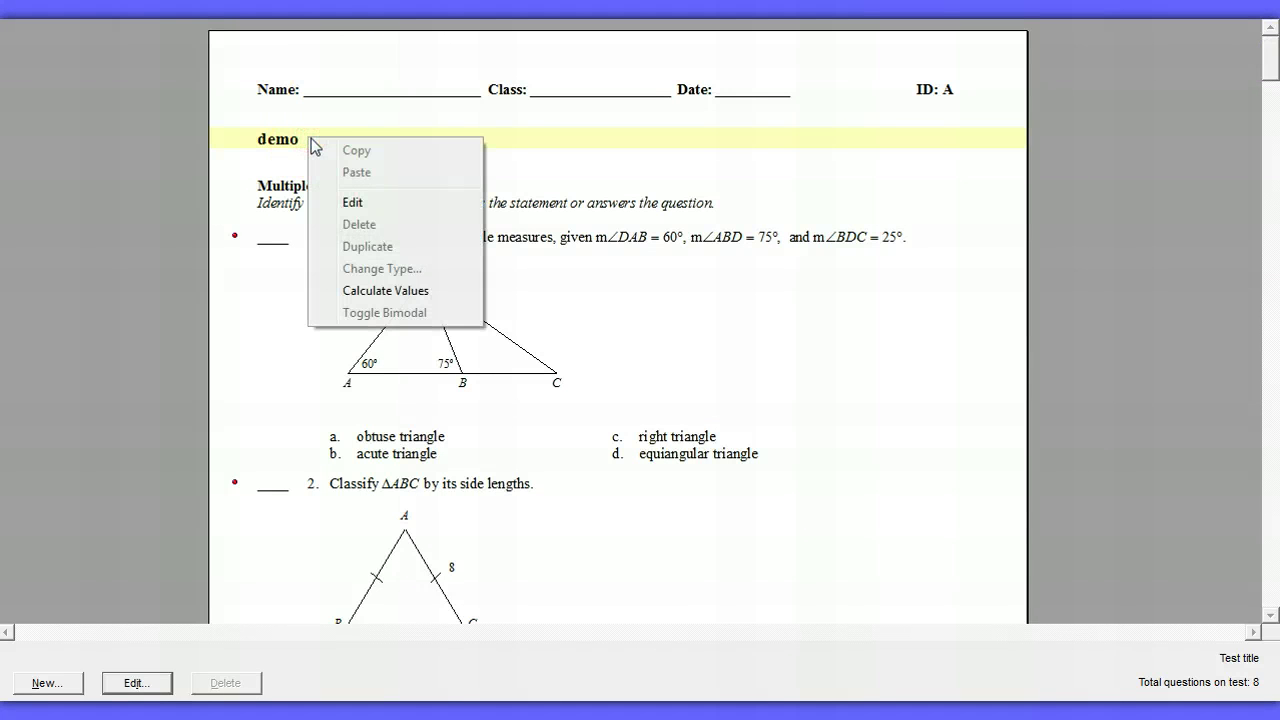
pyautogui.click(352, 202)
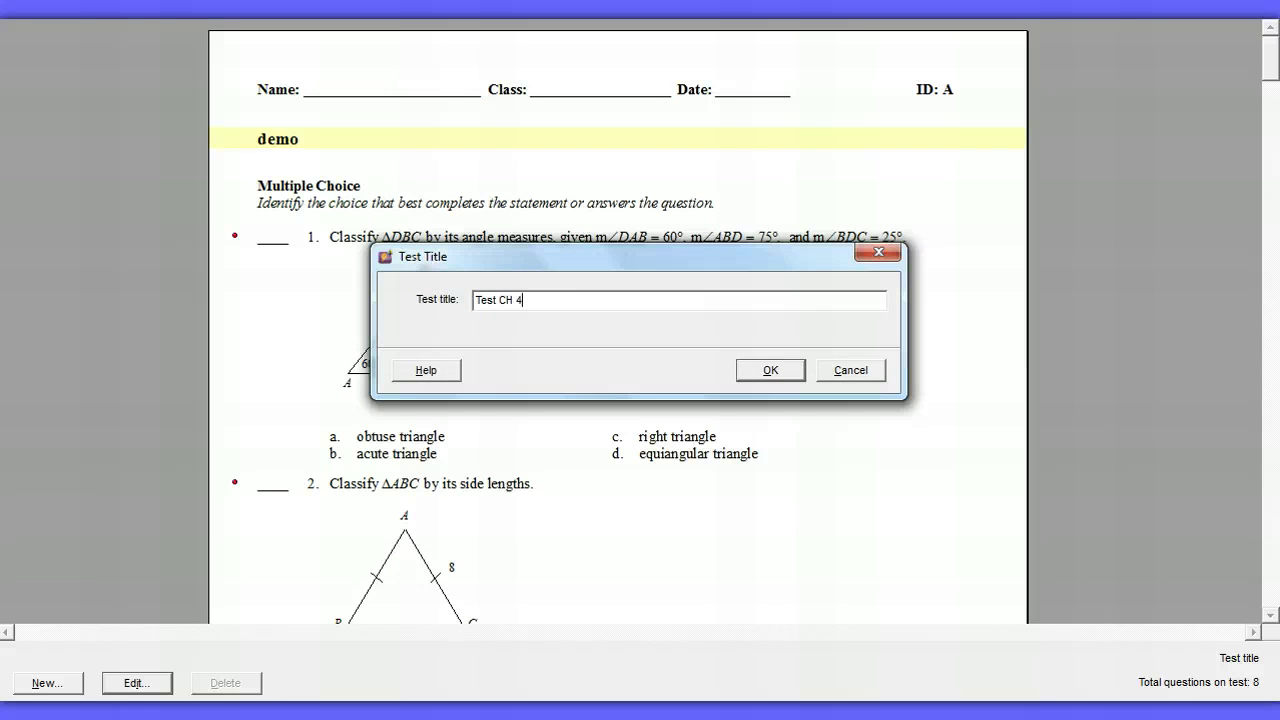
pyautogui.click(768, 372)
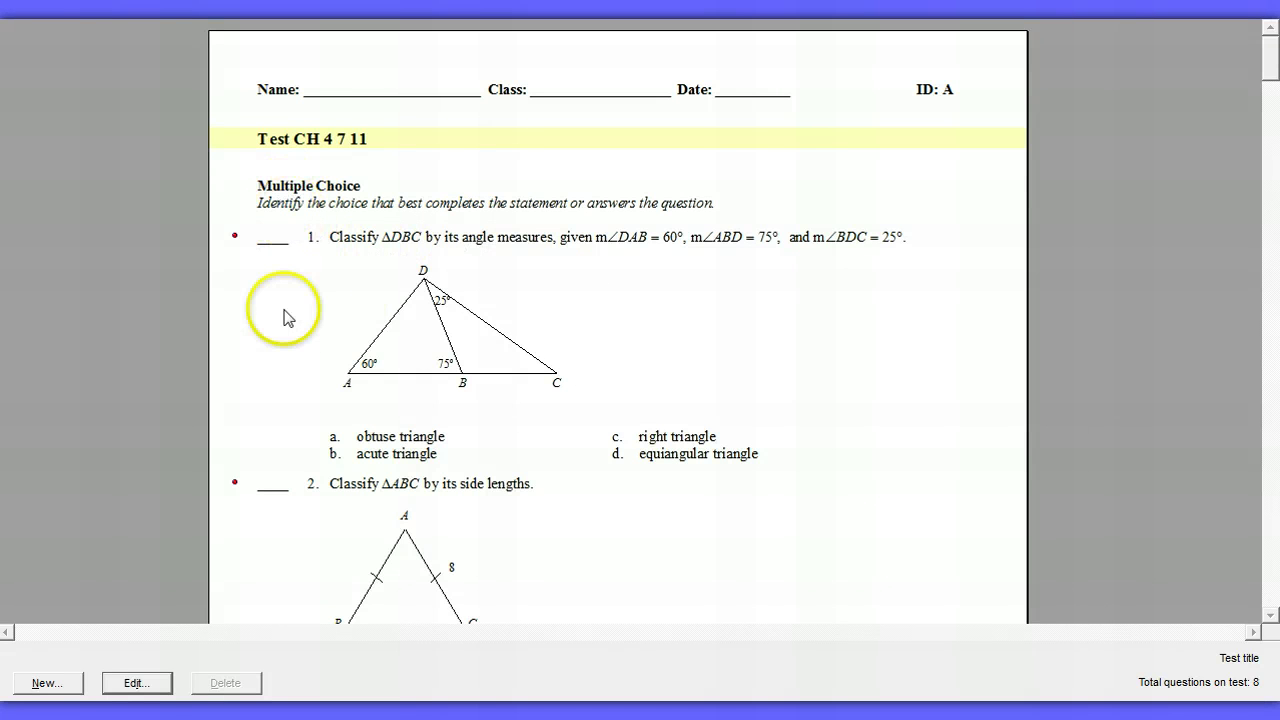
pyautogui.scroll(-6, 288, 316)
pyautogui.scroll(-14, 290, 315)
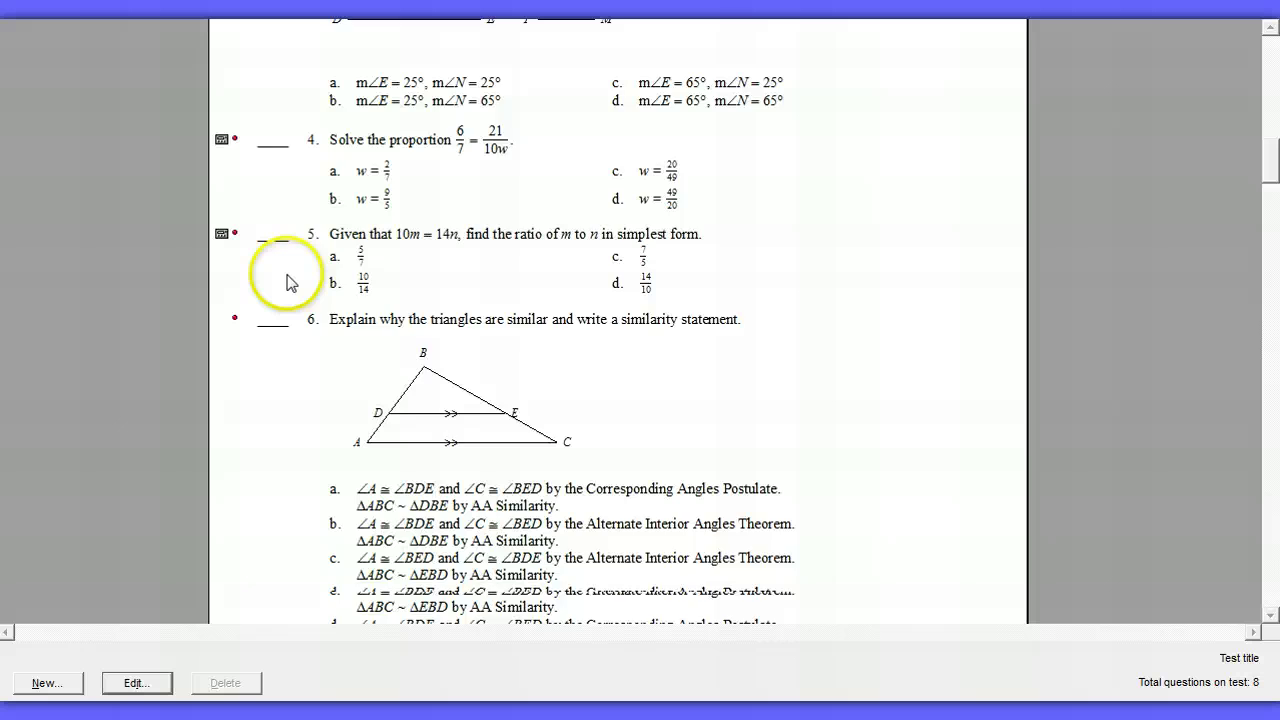
pyautogui.scroll(-12, 287, 279)
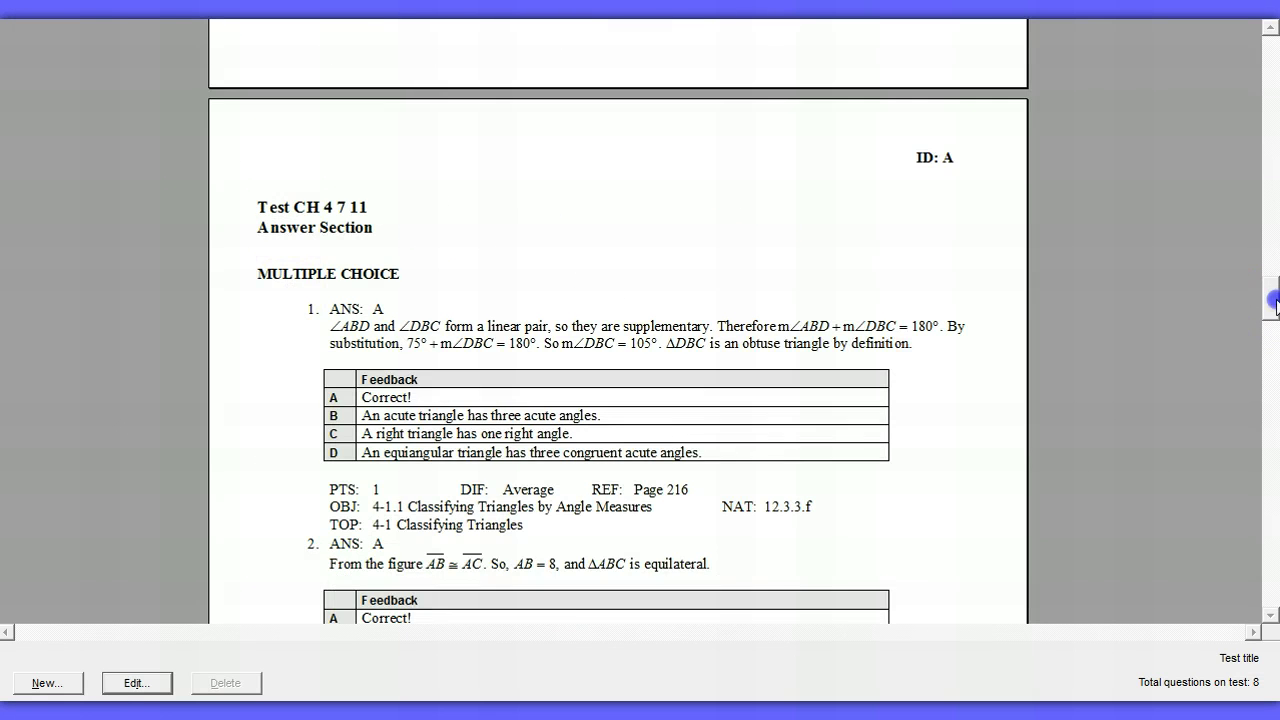
pyautogui.moveTo(1270, 298)
pyautogui.mouseDown()
pyautogui.moveTo(1273, 338)
pyautogui.moveTo(1274, 316)
pyautogui.mouseUp()
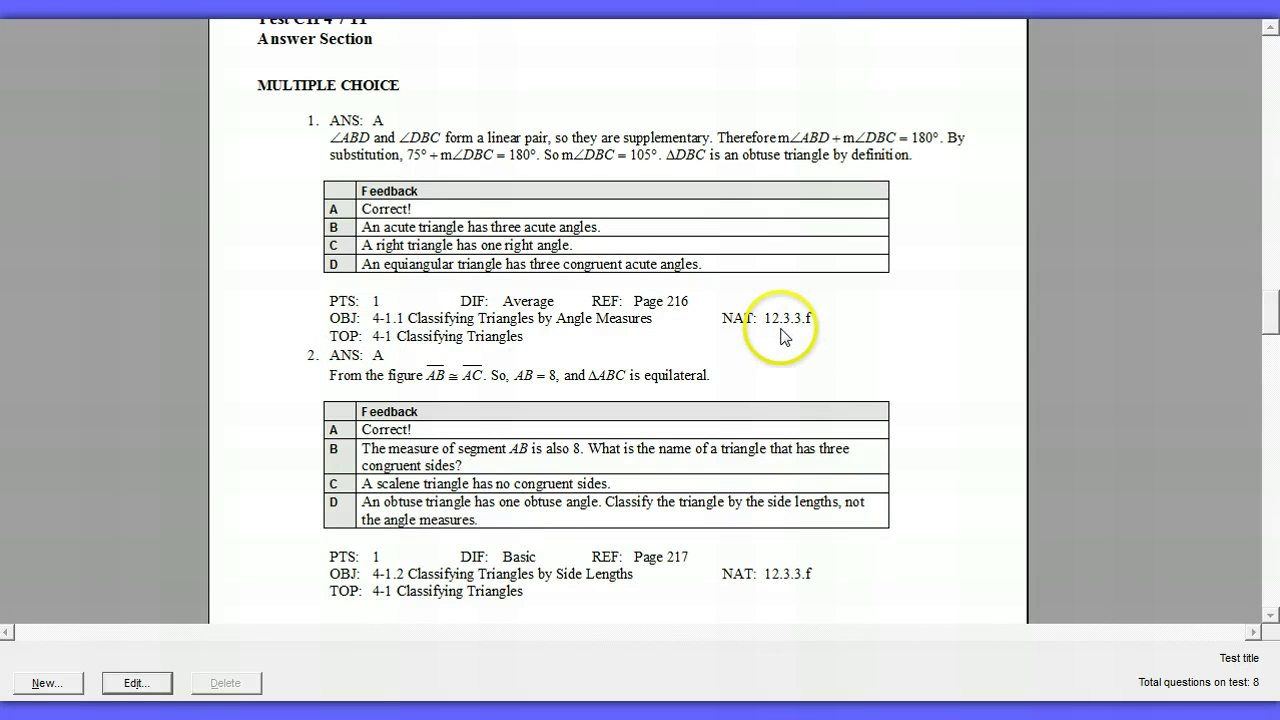
pyautogui.moveTo(1262, 310); pyautogui.dragTo(1250, 45)
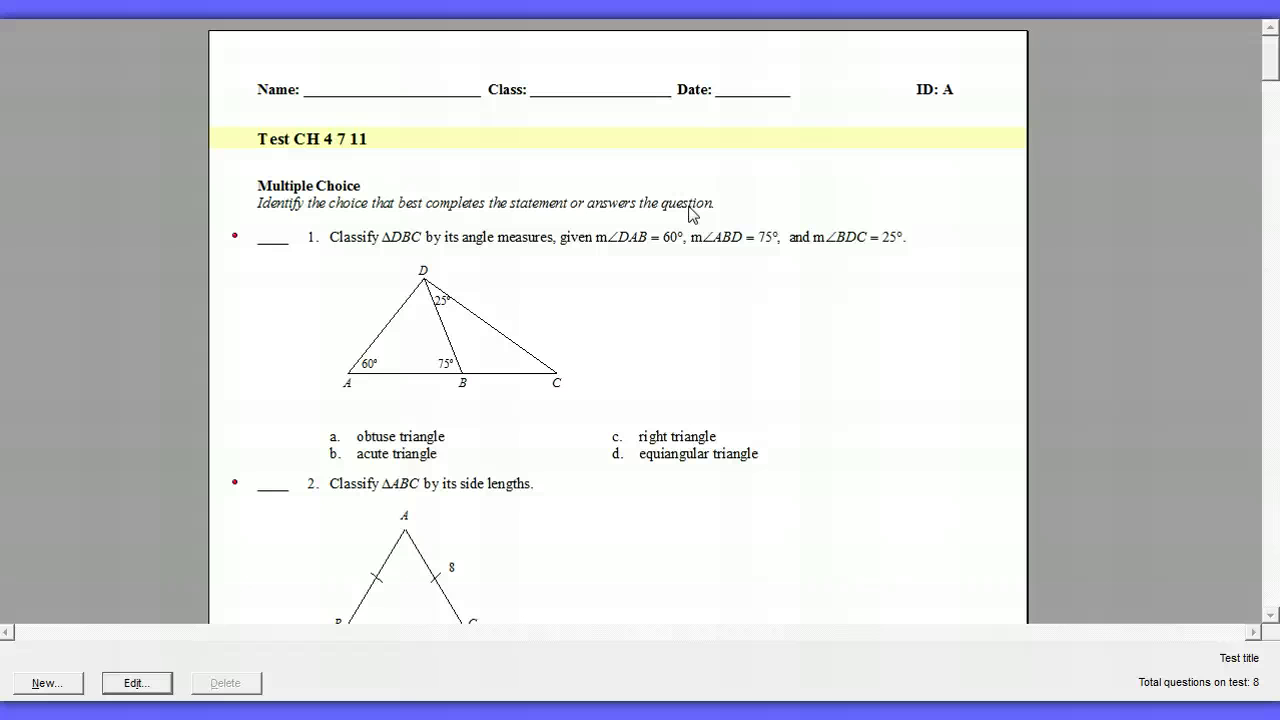
# Step: Bring up the Reorder Questions dialog from the Question menu
pyautogui.click(703, 112)
pyautogui.click(311, 33)
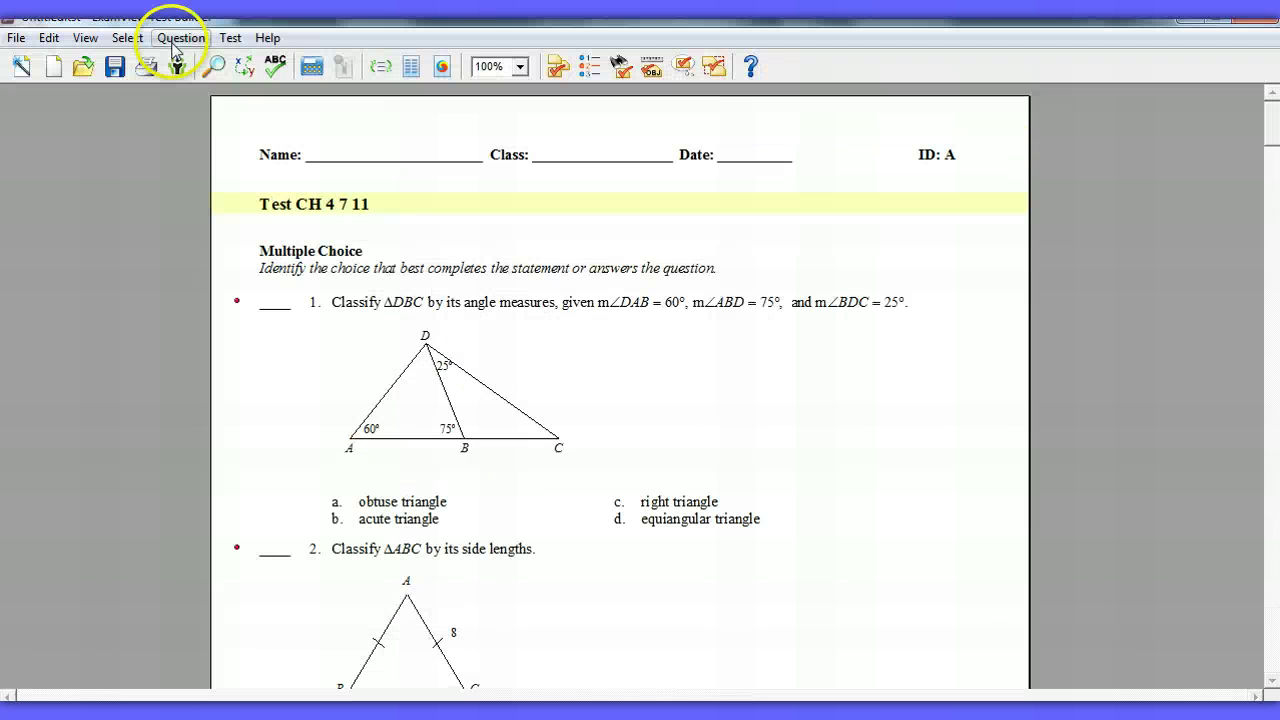
pyautogui.click(177, 38)
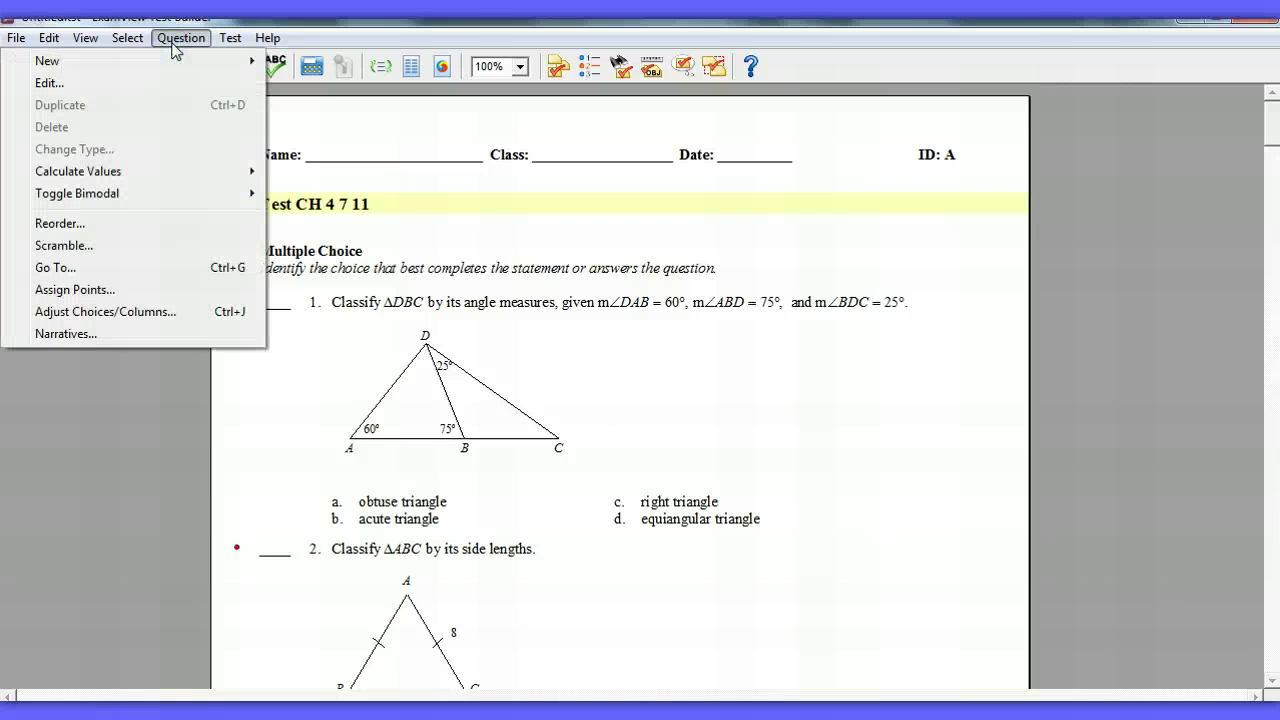
pyautogui.click(16, 38)
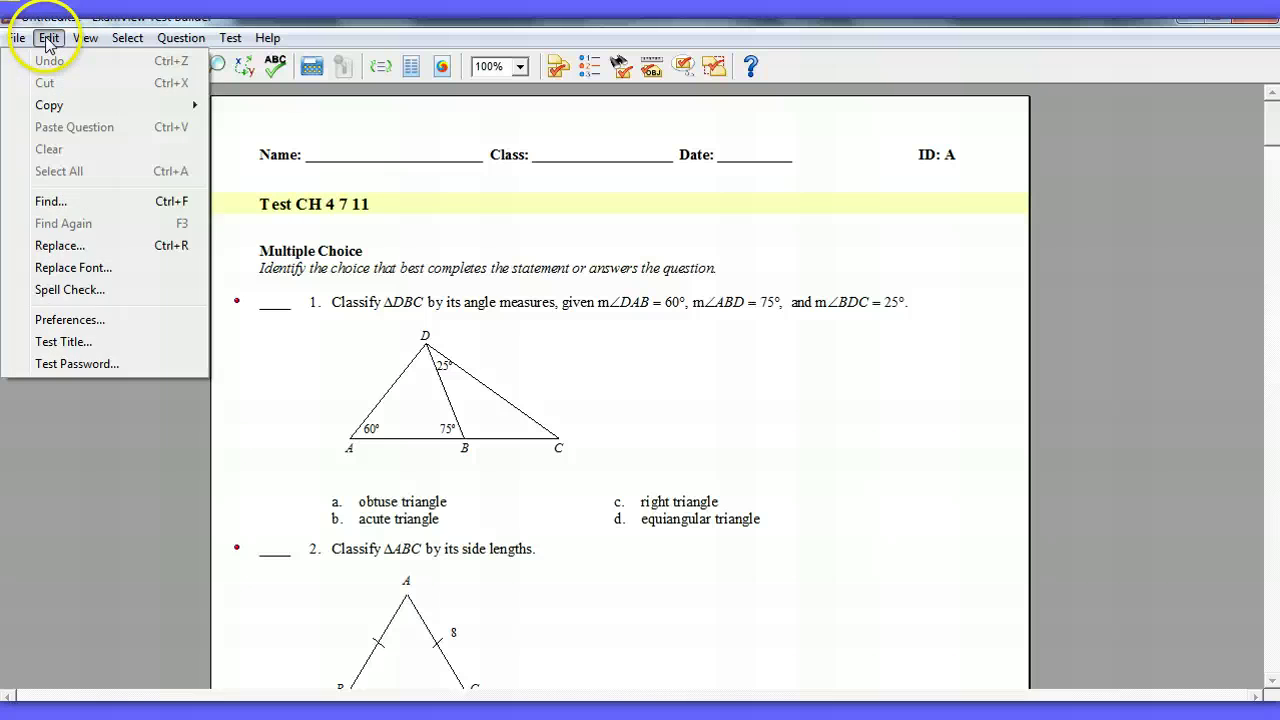
pyautogui.moveTo(193, 47)
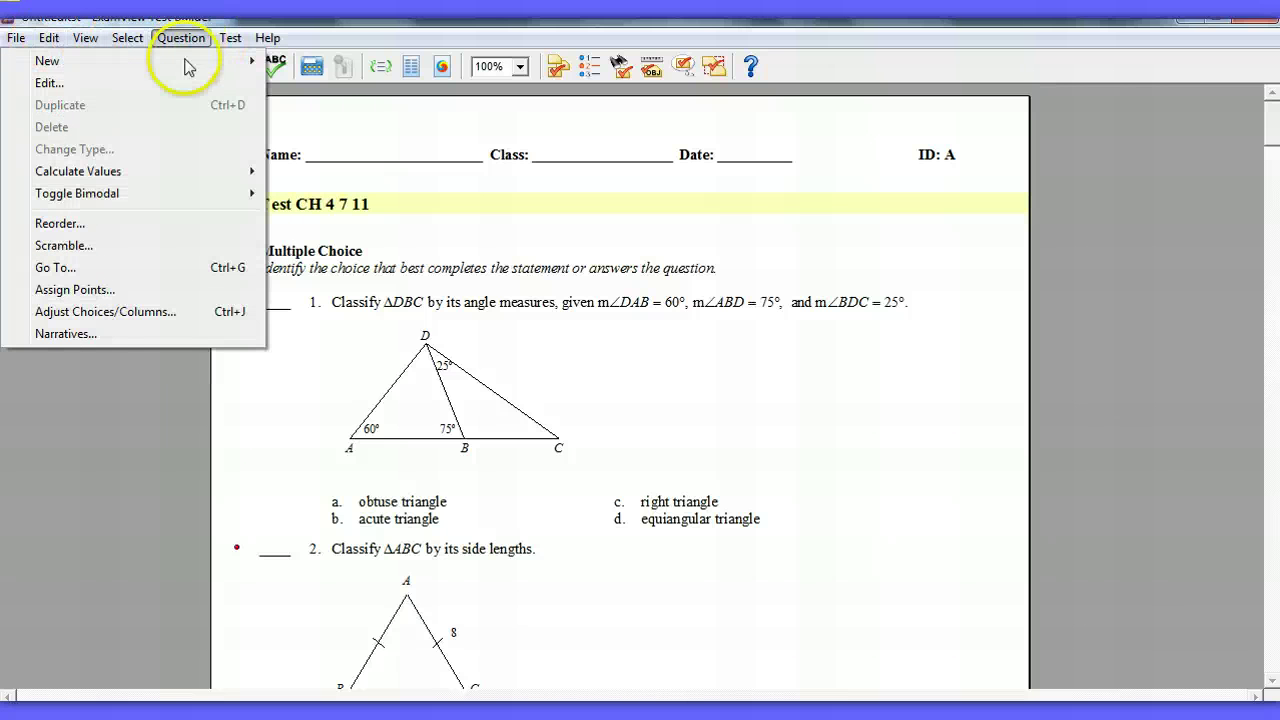
pyautogui.click(153, 224)
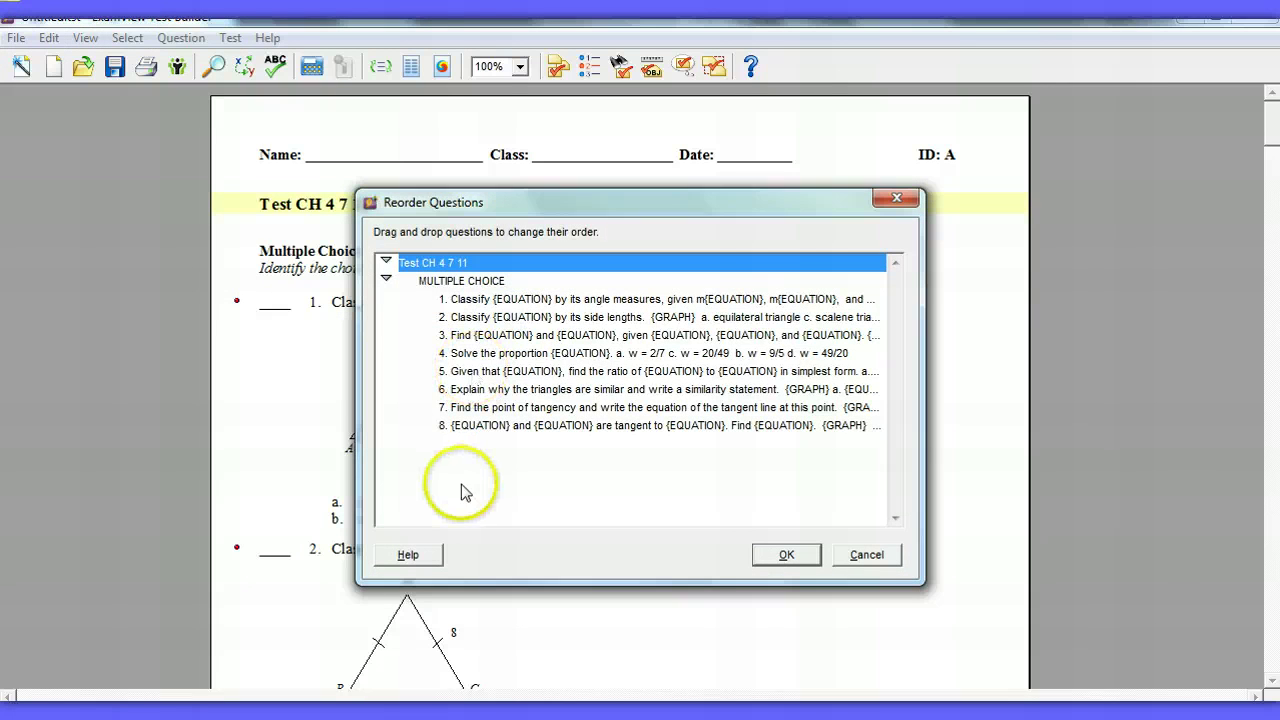
# Step: Move the ratio question to position 2 and the similar-triangles question to the end
pyautogui.click(488, 376)
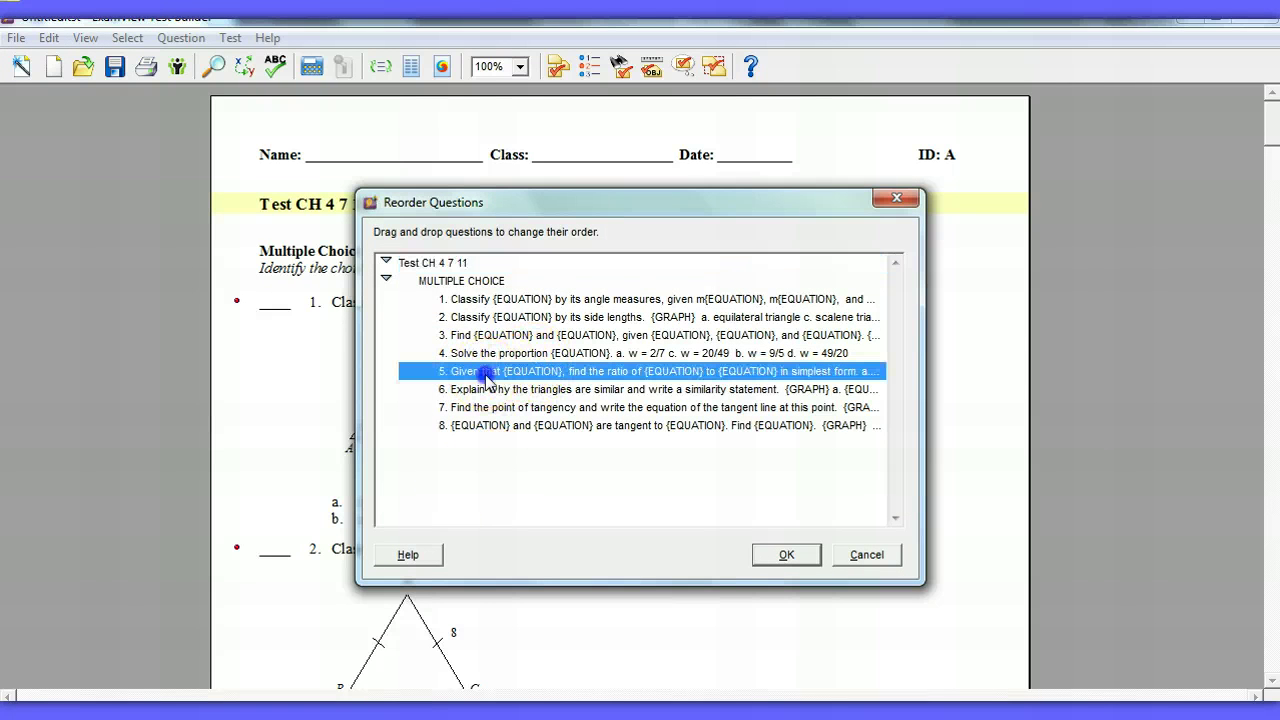
pyautogui.moveTo(483, 342); pyautogui.dragTo(480, 306)
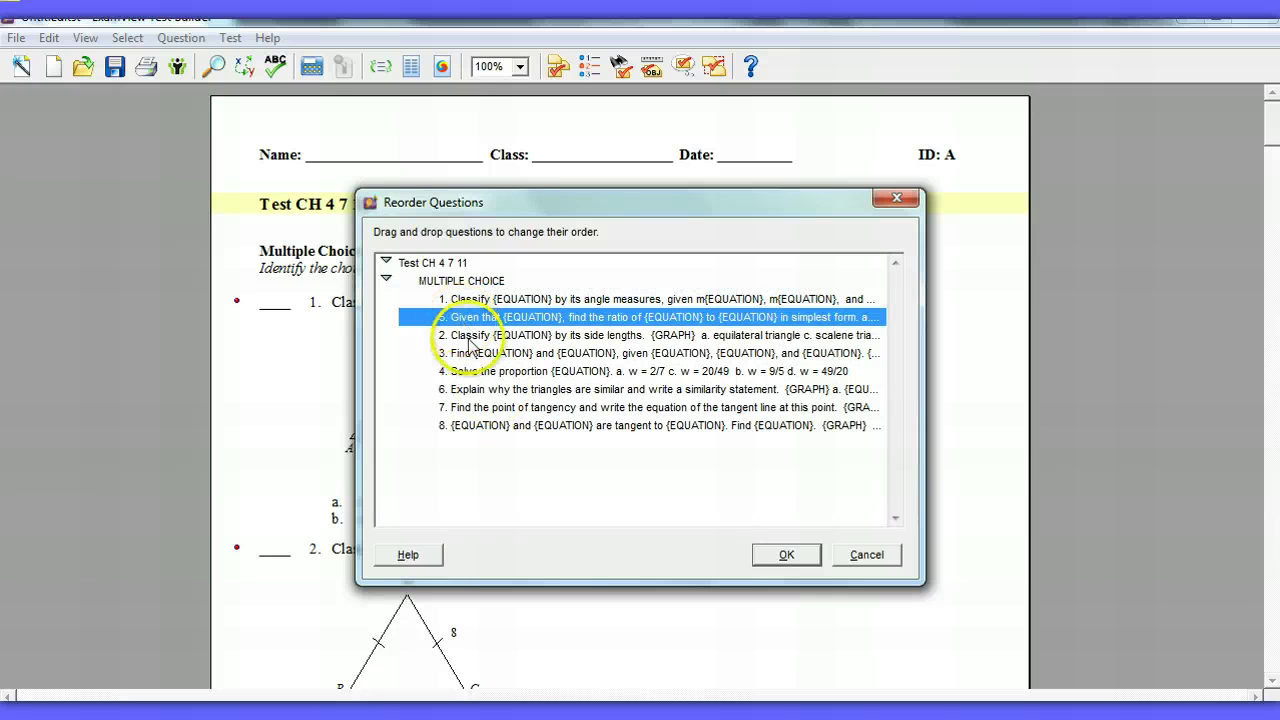
pyautogui.moveTo(474, 391); pyautogui.dragTo(470, 437)
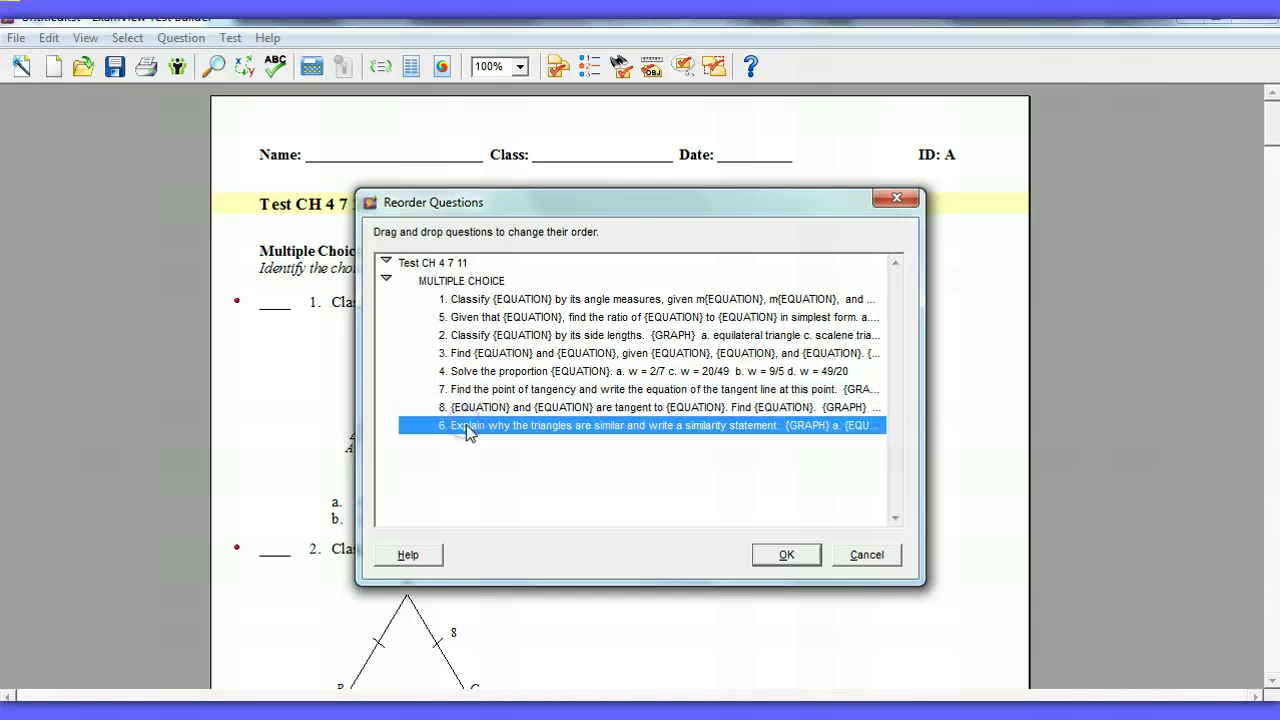
pyautogui.click(783, 556)
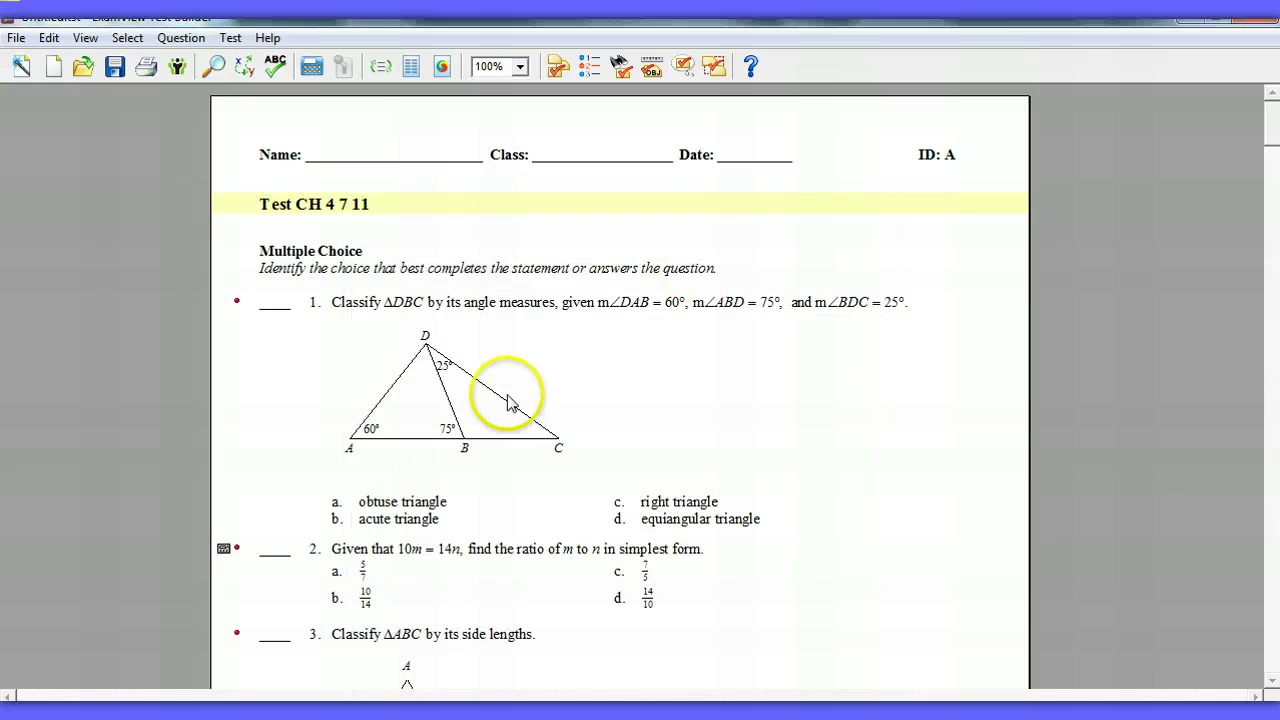
pyautogui.scroll(-3, 527, 392)
pyautogui.scroll(-6, 525, 391)
pyautogui.scroll(9, 543, 394)
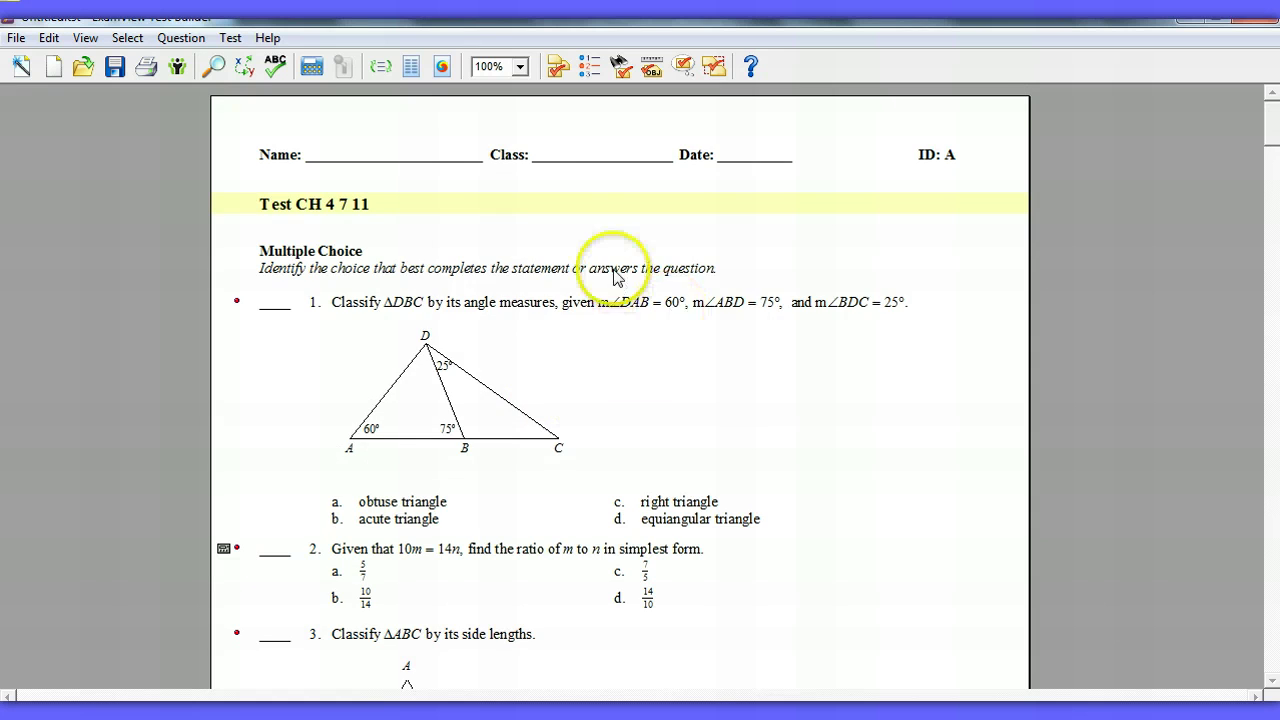
pyautogui.scroll(-12, 605, 292)
pyautogui.scroll(-12, 590, 300)
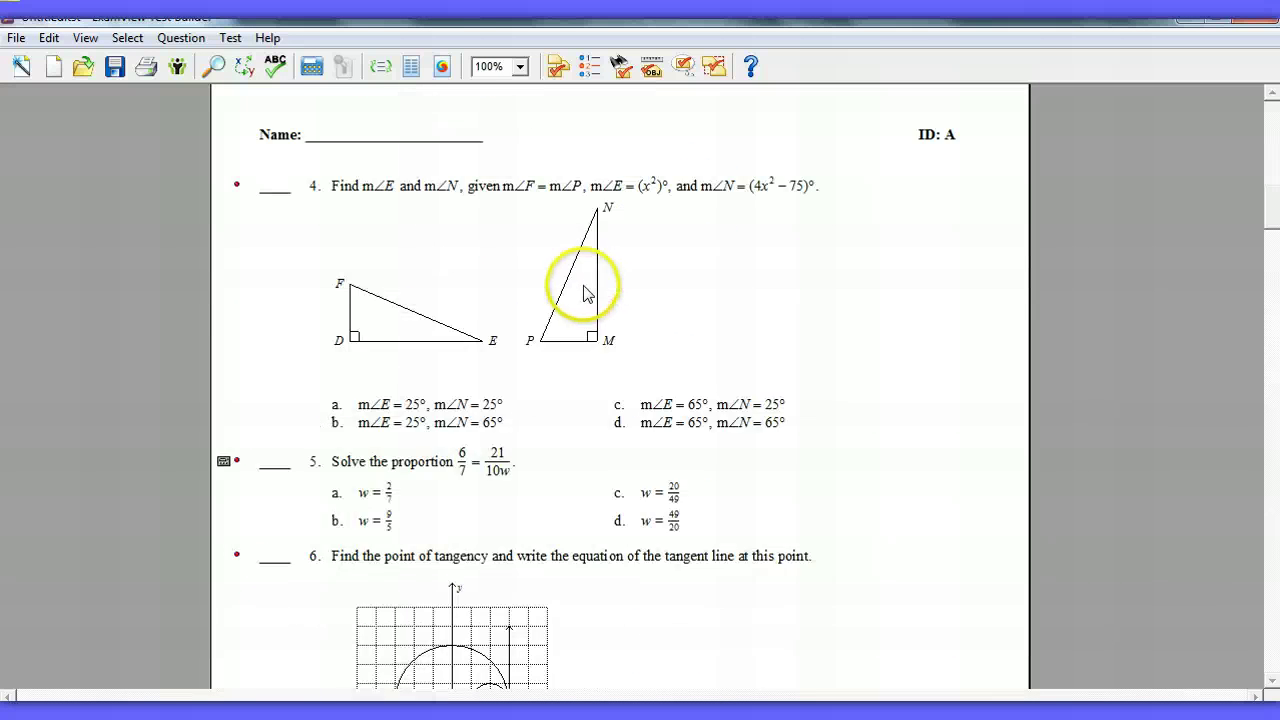
pyautogui.scroll(6, 590, 295)
pyautogui.scroll(15, 590, 289)
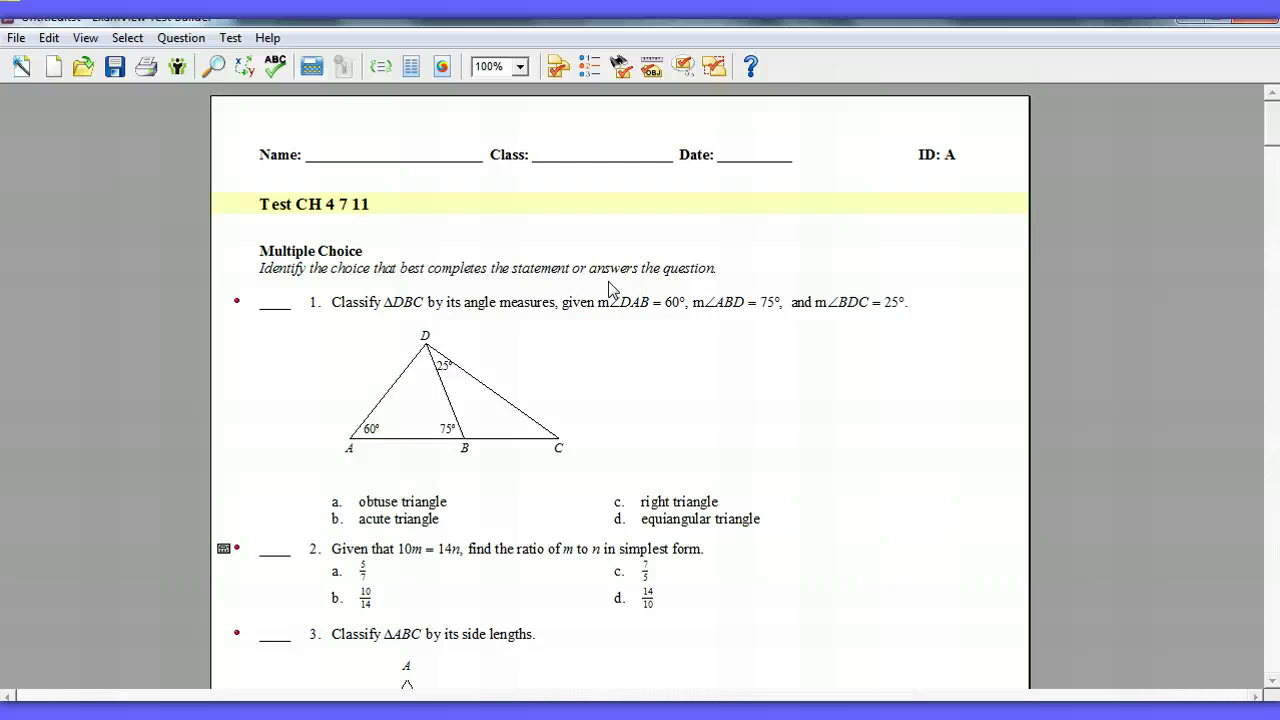
# Step: Create a new multiple-choice question reading 'What is 6 + 7?'
pyautogui.click(181, 38)
pyautogui.moveTo(183, 63)
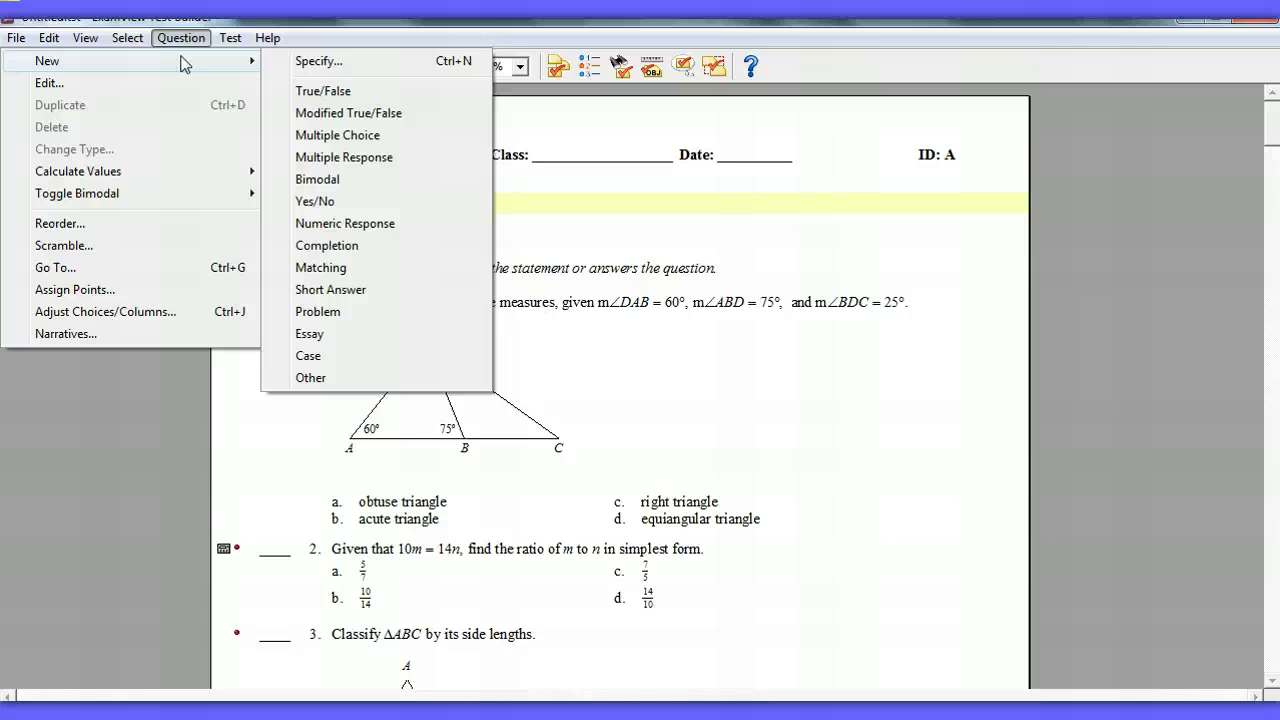
pyautogui.click(367, 145)
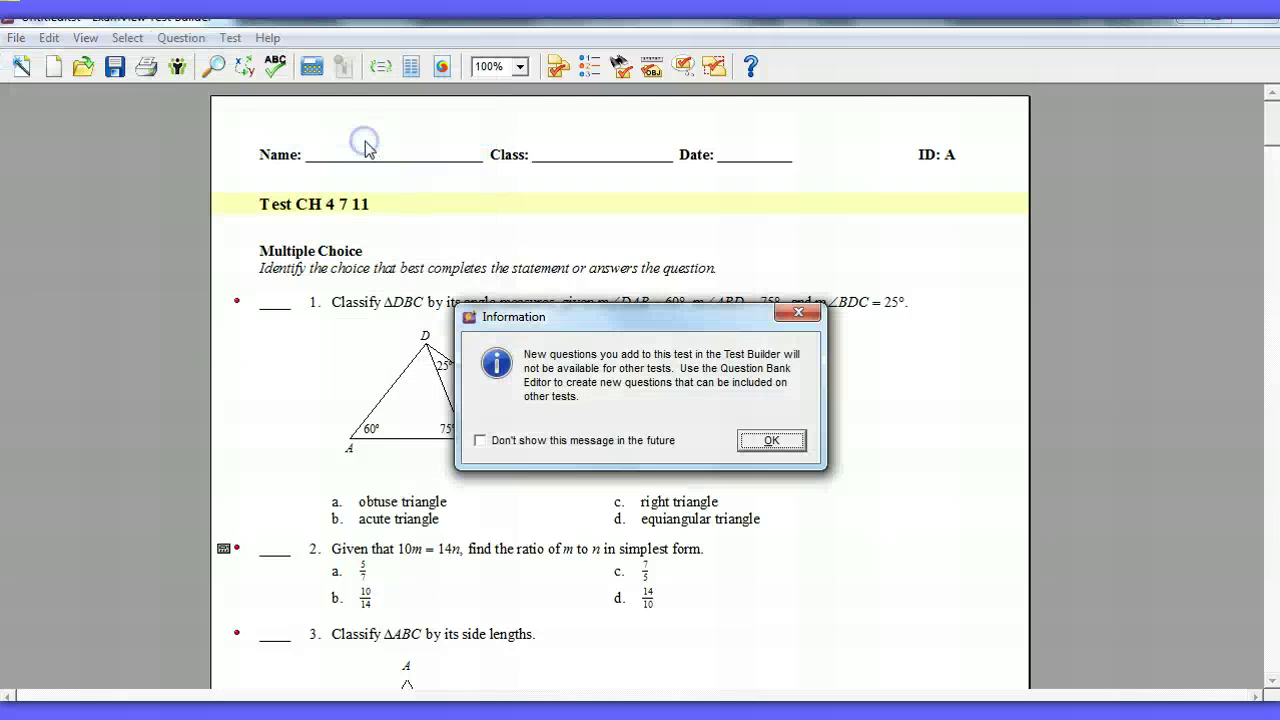
pyautogui.click(771, 441)
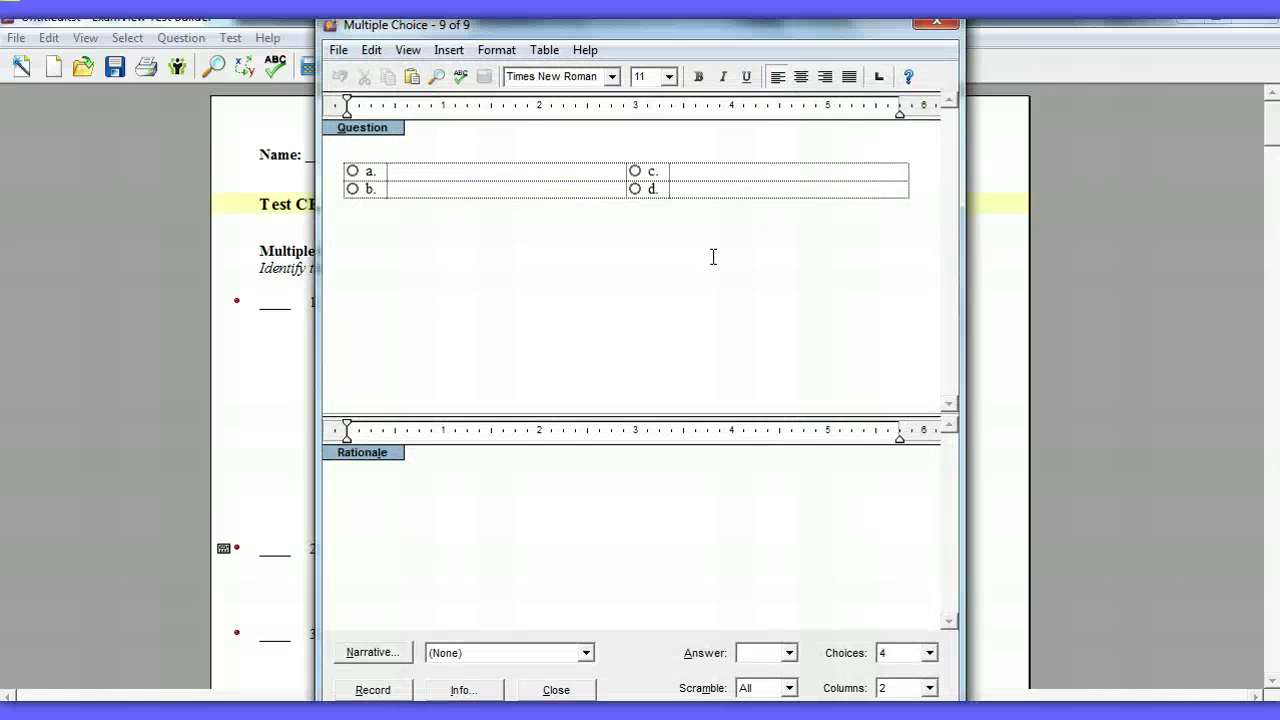
pyautogui.write('What is 6 + 7?')
# Step: Enter choices 11, 12, -18 and 13, mark d correct, and record the question
pyautogui.click(472, 172)
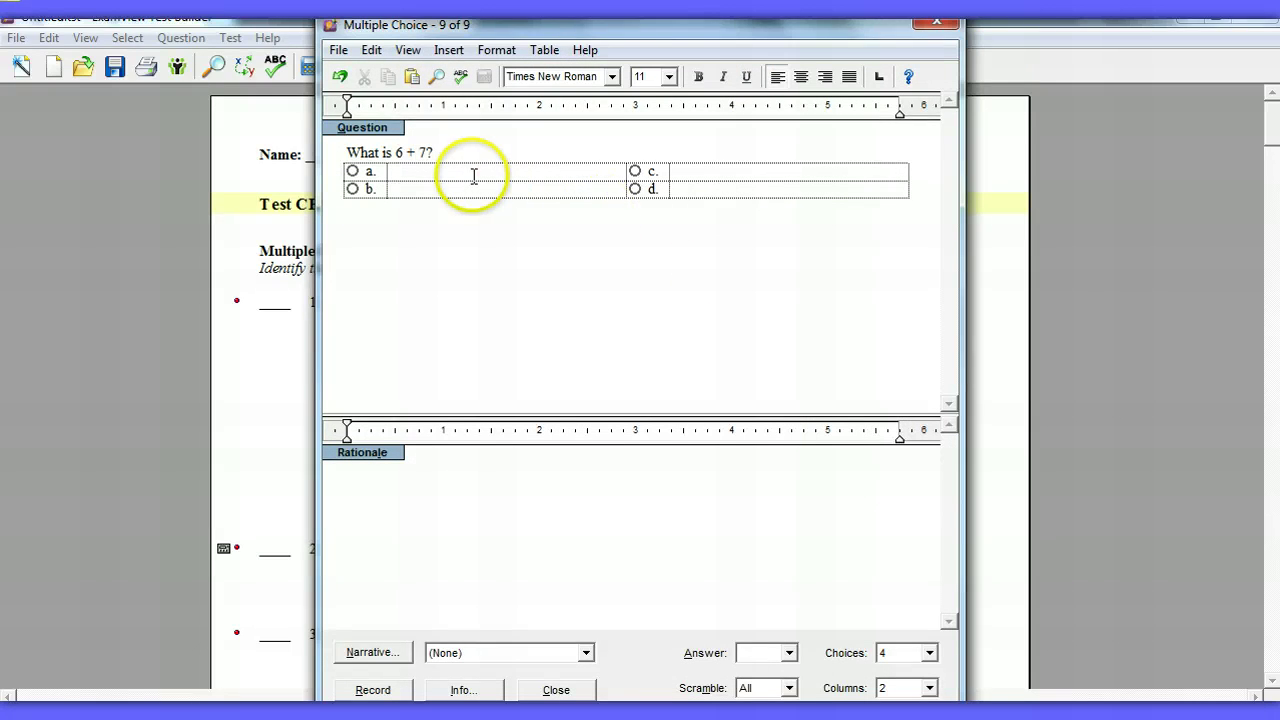
pyautogui.write('11')
pyautogui.click(458, 197)
pyautogui.write('12')
pyautogui.click(706, 171)
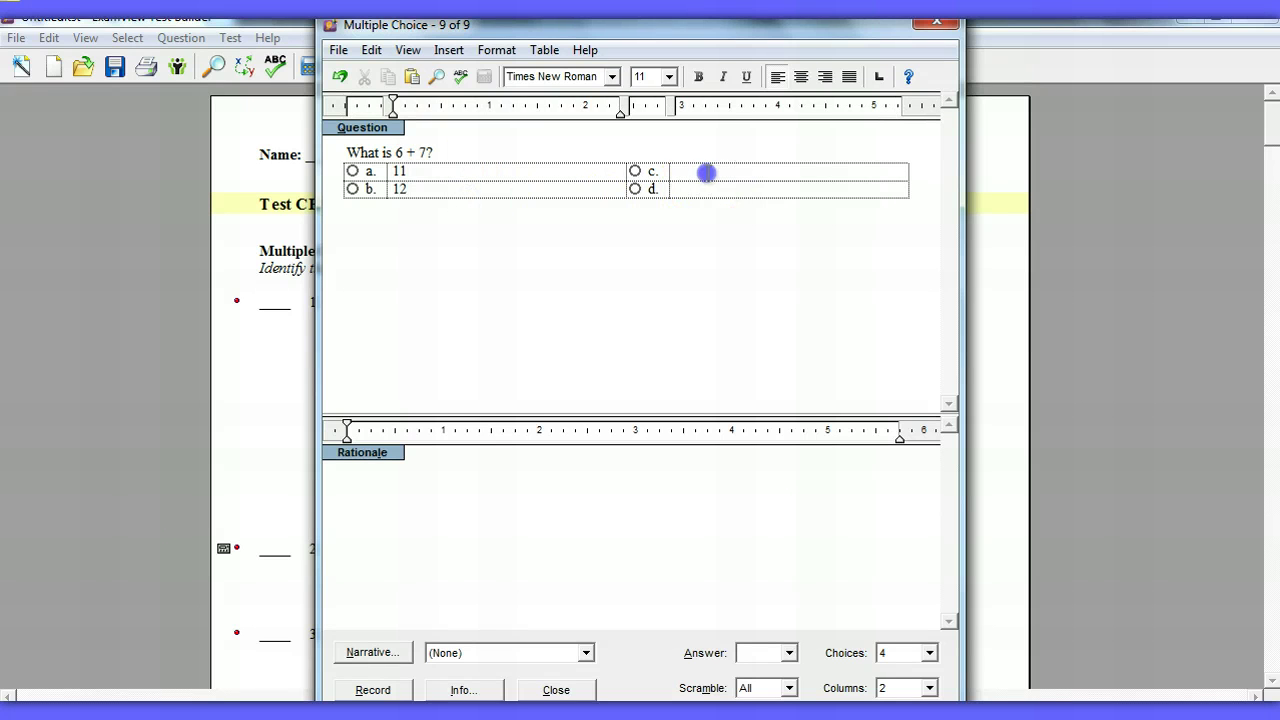
pyautogui.write('-18')
pyautogui.click(689, 188)
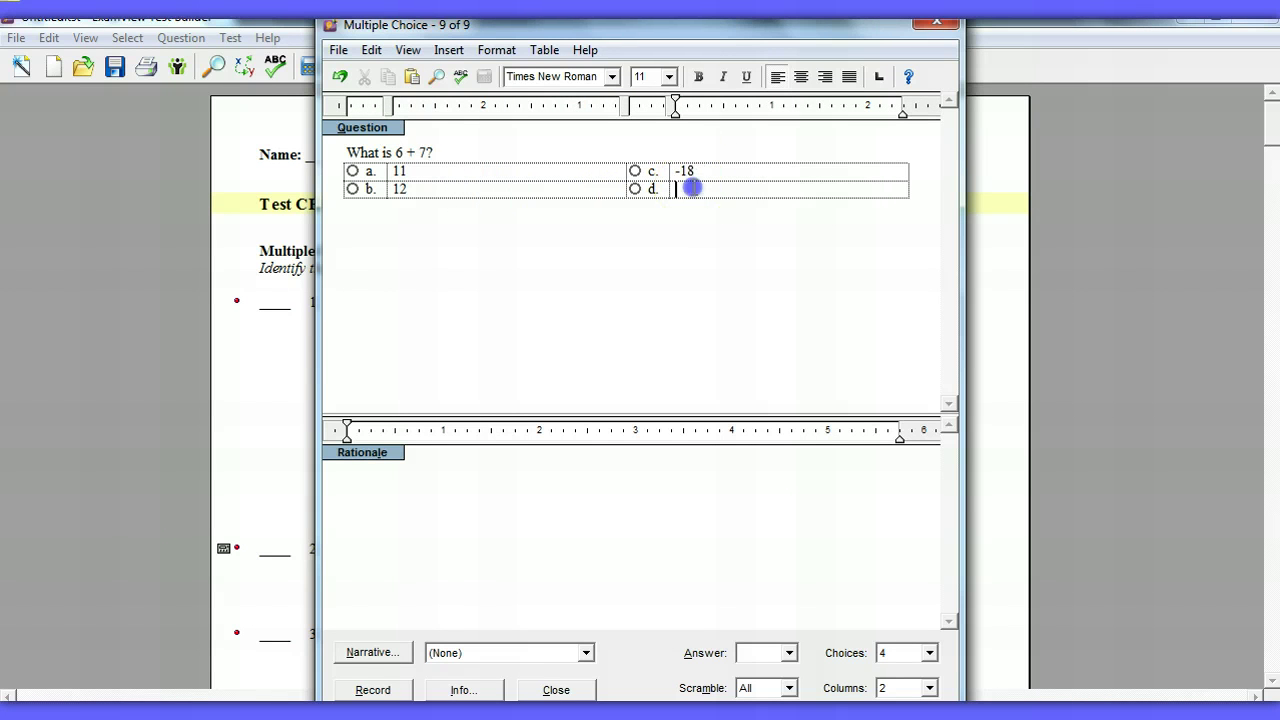
pyautogui.write('134')
pyautogui.click(635, 189)
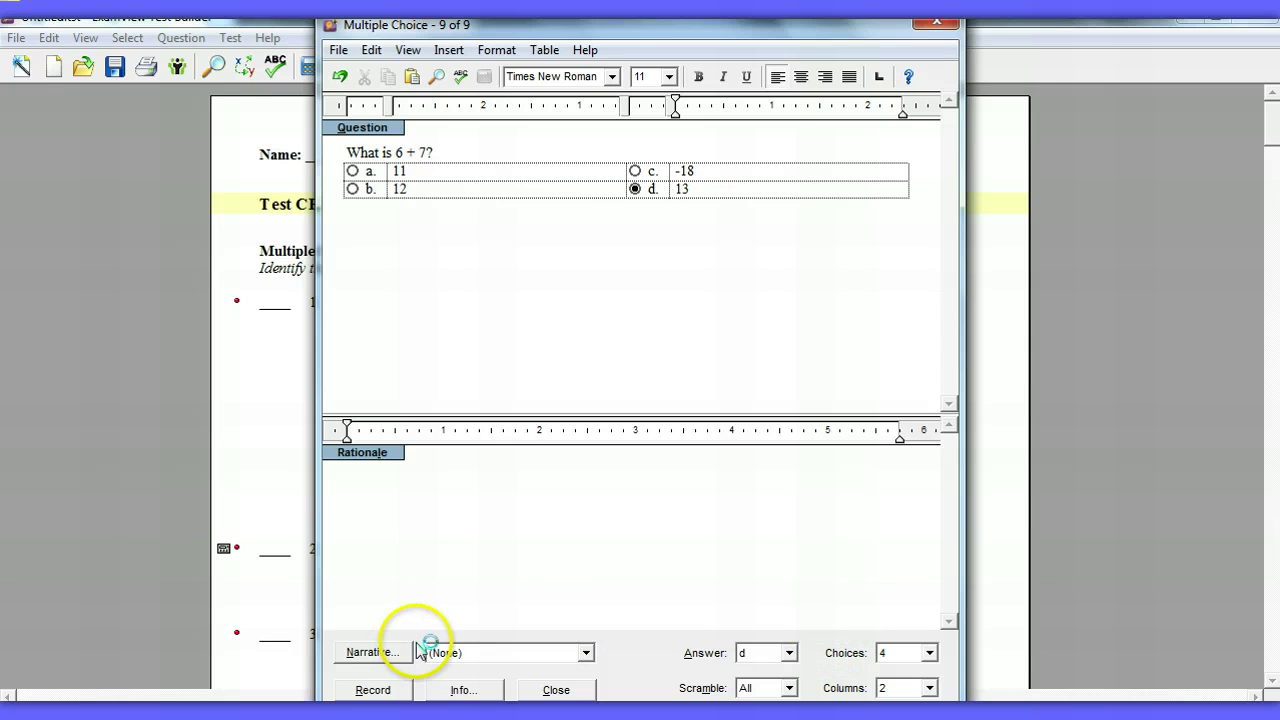
pyautogui.click(460, 689)
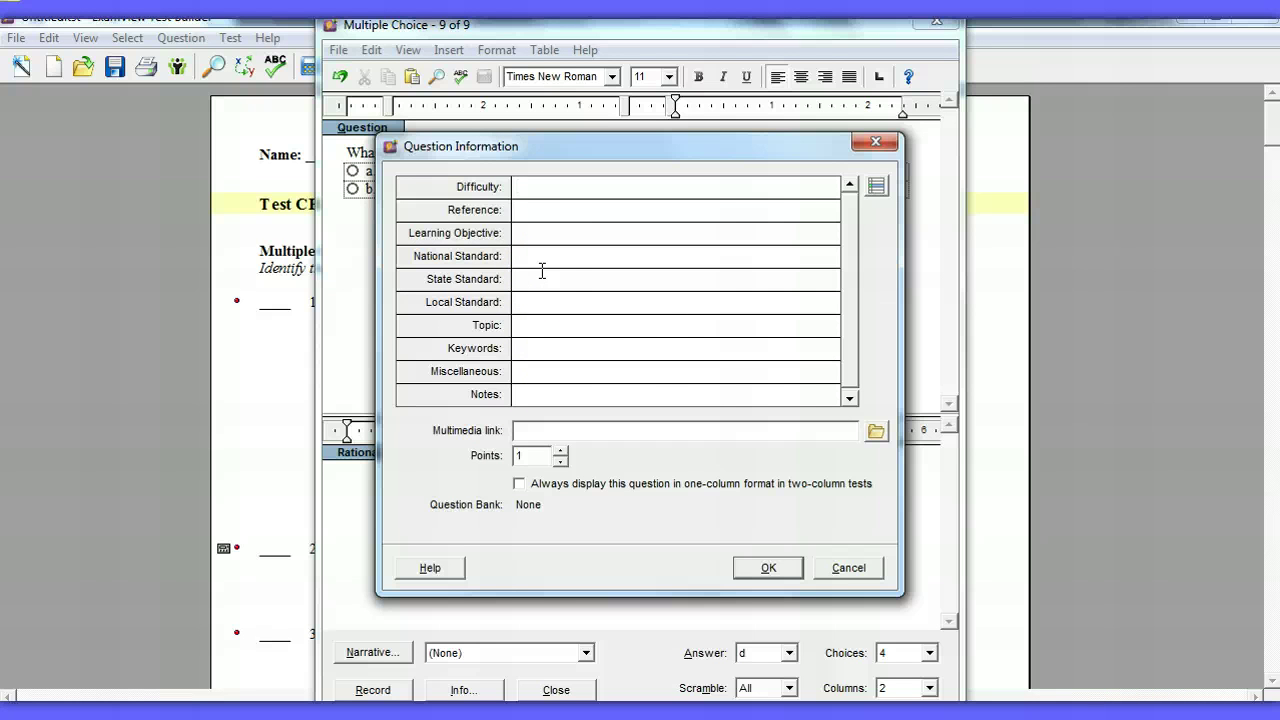
pyautogui.click(848, 568)
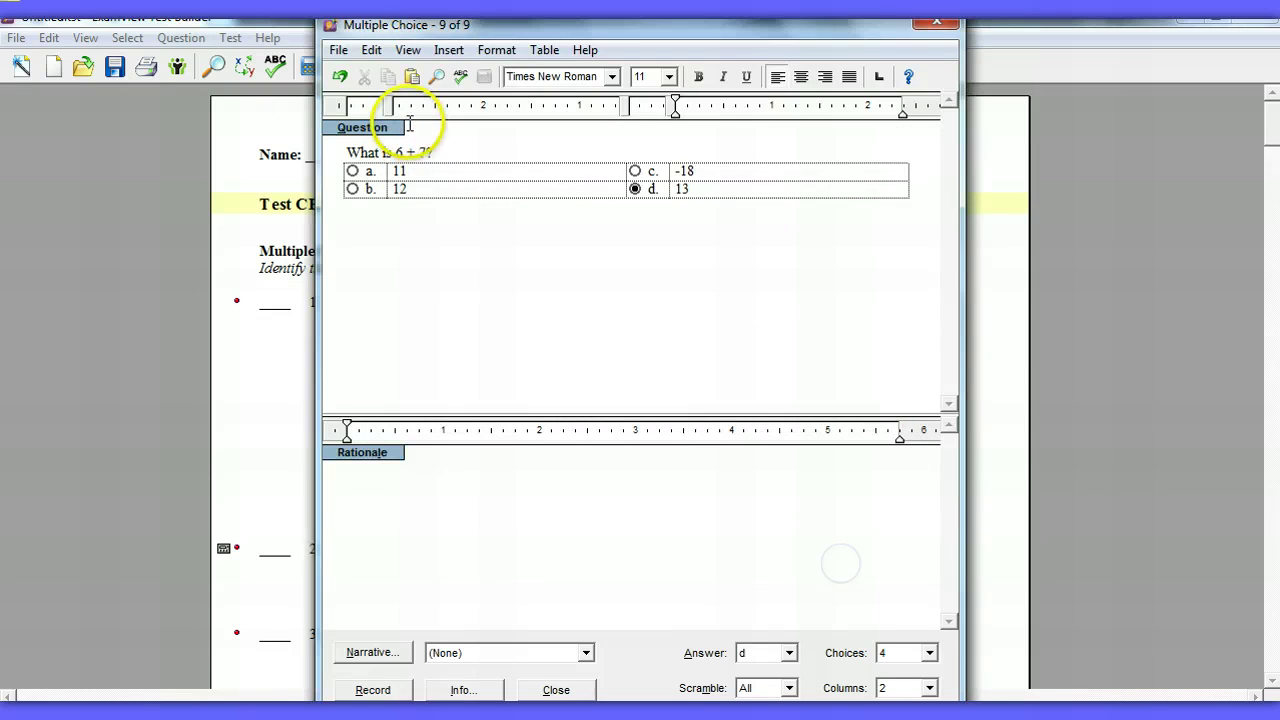
pyautogui.click(385, 689)
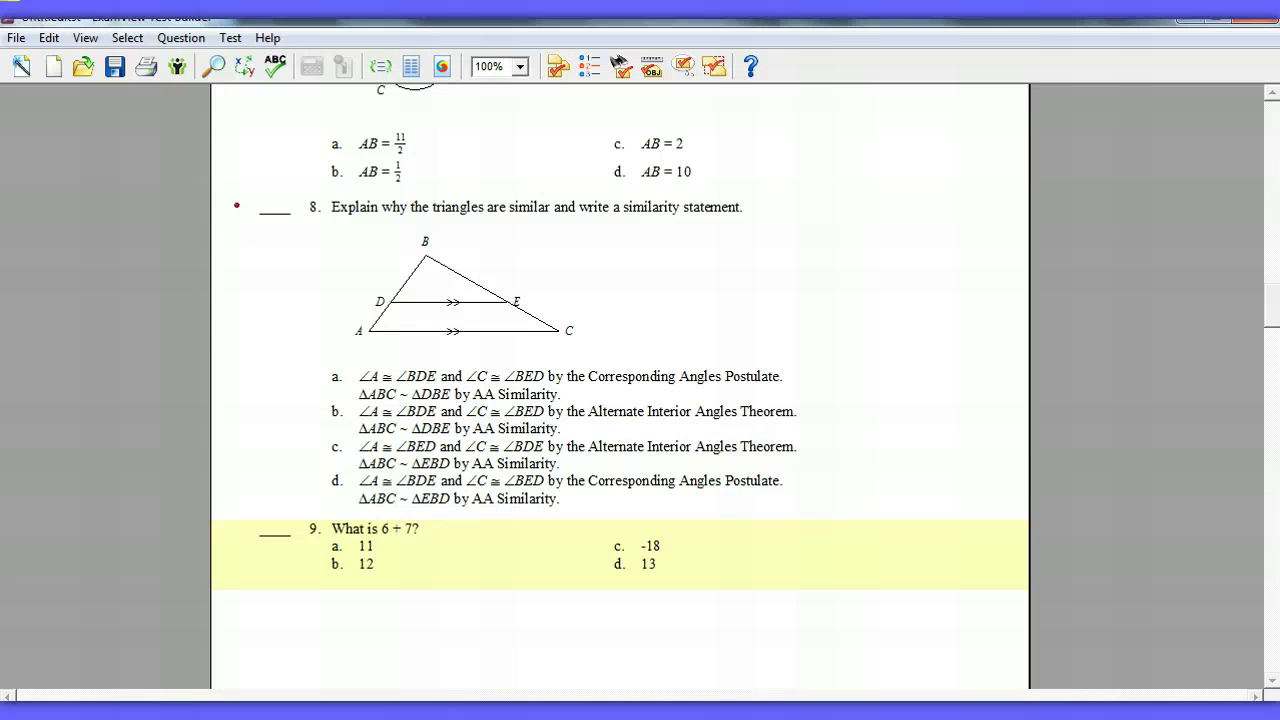
# Step: Start a new short-answer question worded 'What is an obtuse angle?'
pyautogui.click(177, 39)
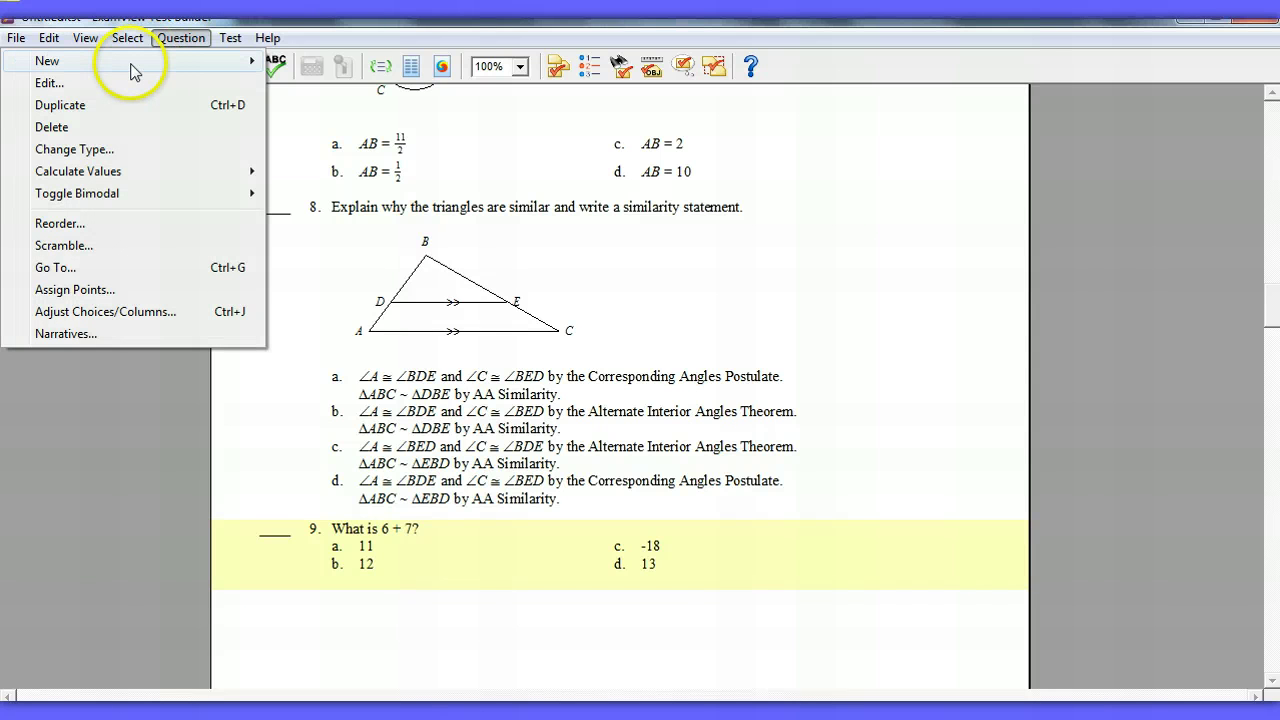
pyautogui.moveTo(131, 67)
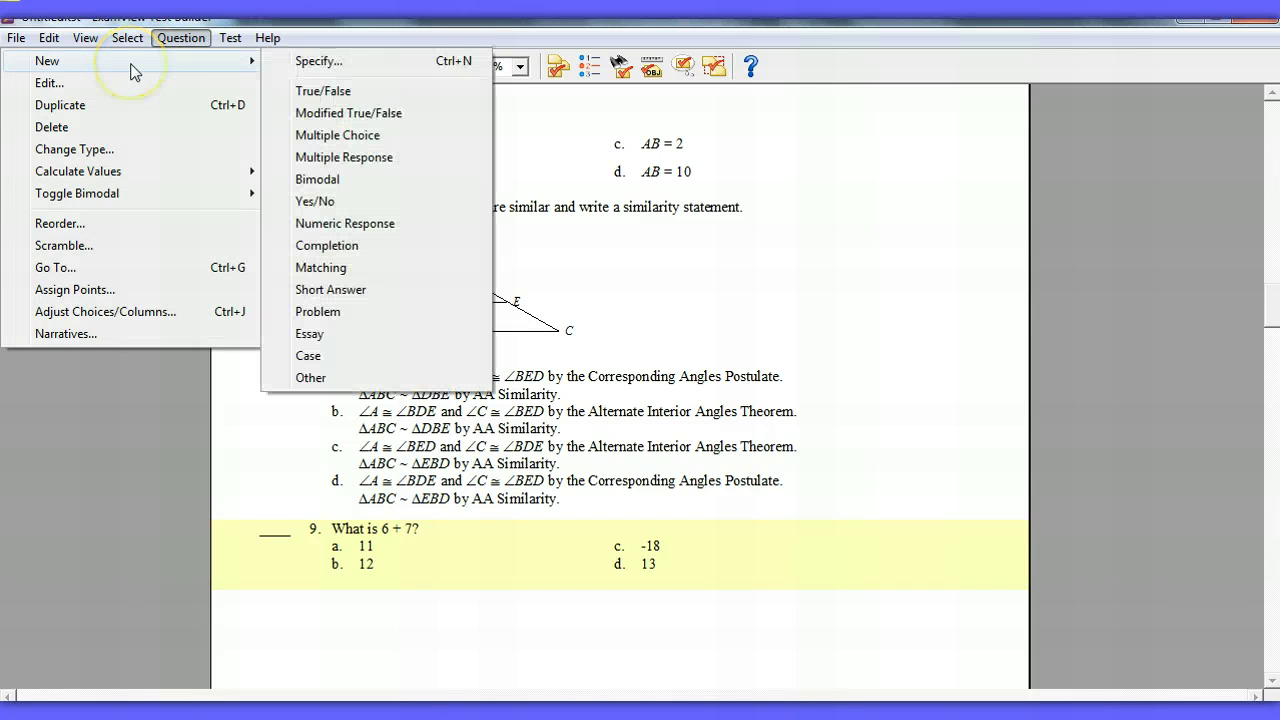
pyautogui.click(331, 290)
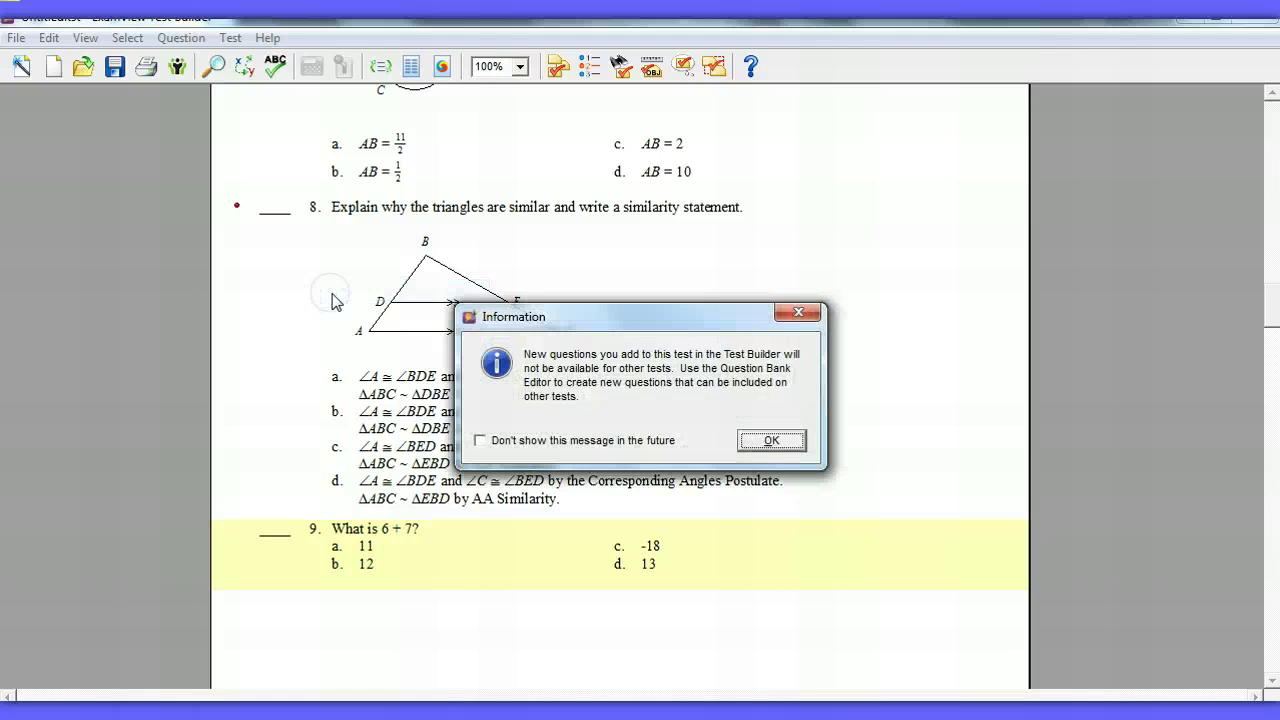
pyautogui.click(771, 440)
pyautogui.write('WHat')
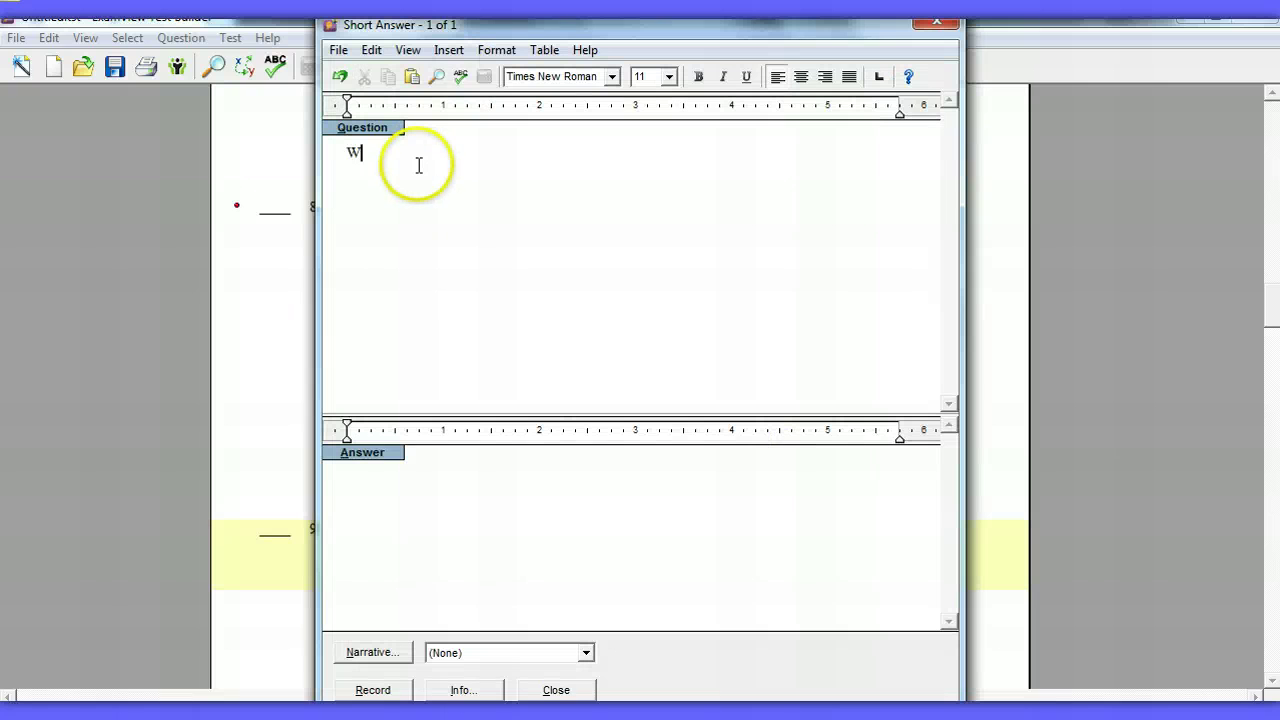
pyautogui.press('BackSpace')
pyautogui.press('BackSpace')
pyautogui.press('BackSpace')
pyautogui.write('hat is an obtuse angle?')
# Step: Reword it to 'What kind of angle is greater than', answer obtuse, and record it
pyautogui.click(389, 512)
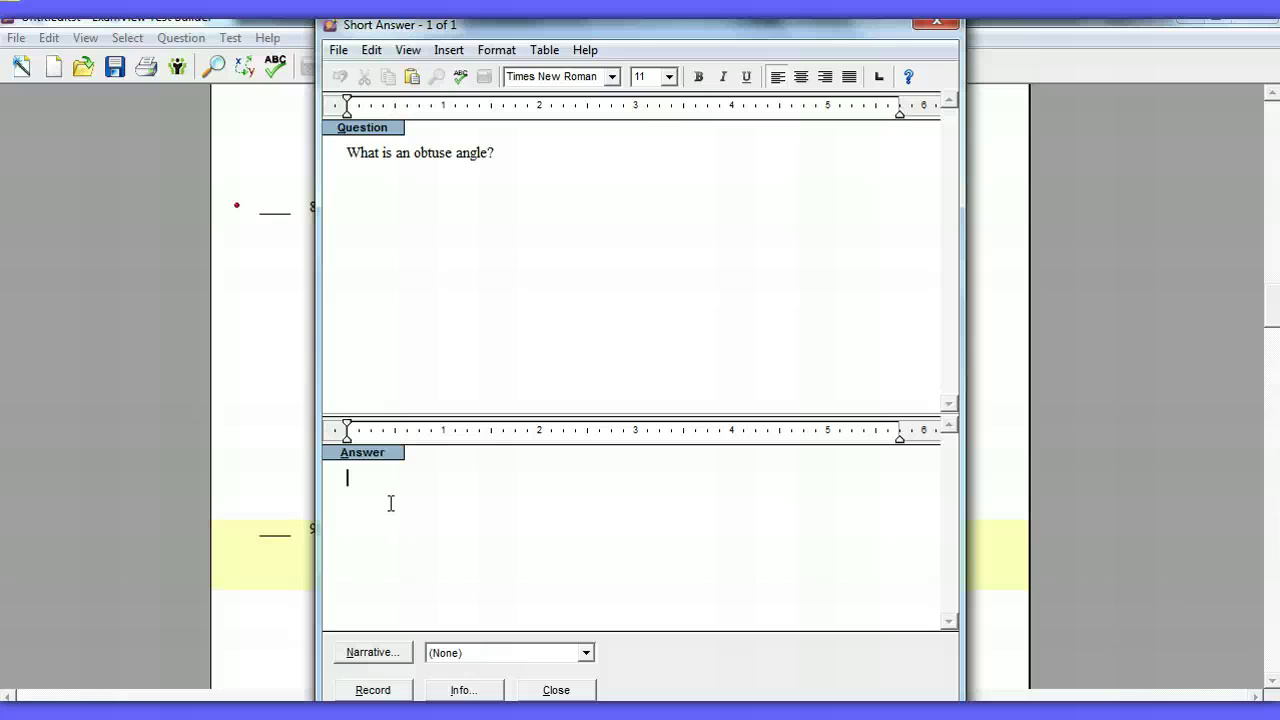
pyautogui.click(390, 503)
pyautogui.moveTo(526, 134); pyautogui.dragTo(266, 169)
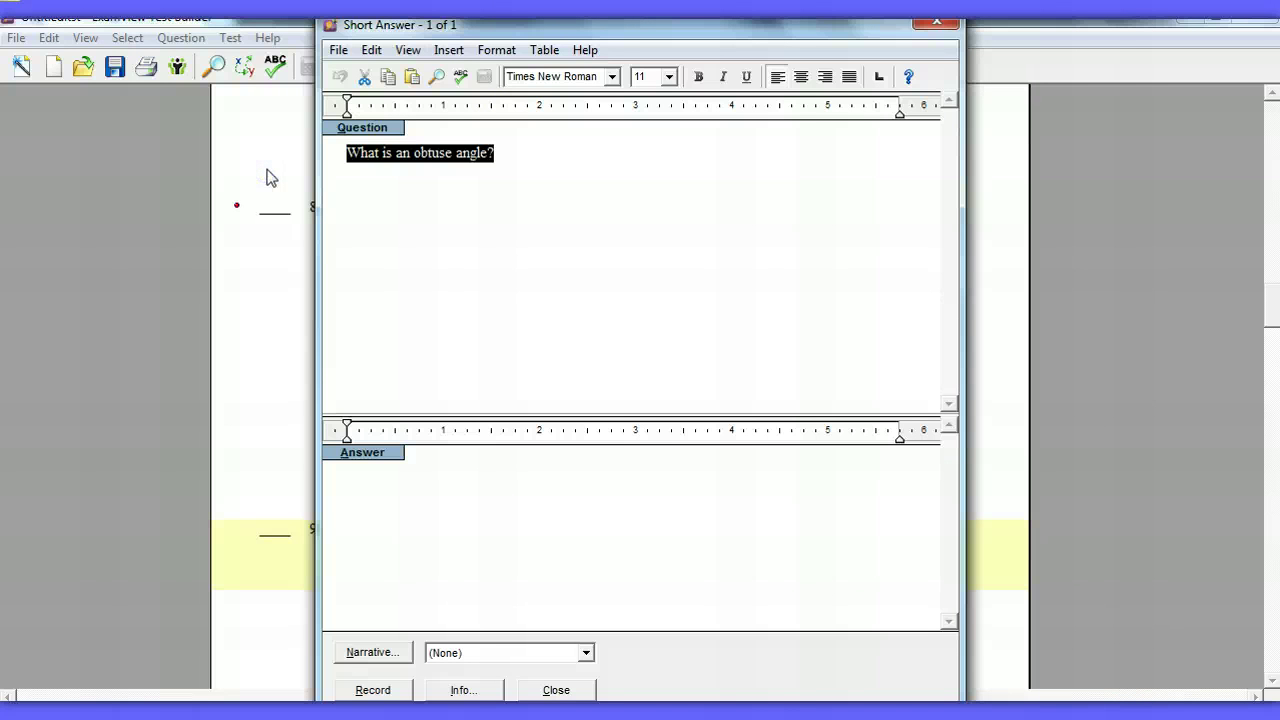
pyautogui.write('What k')
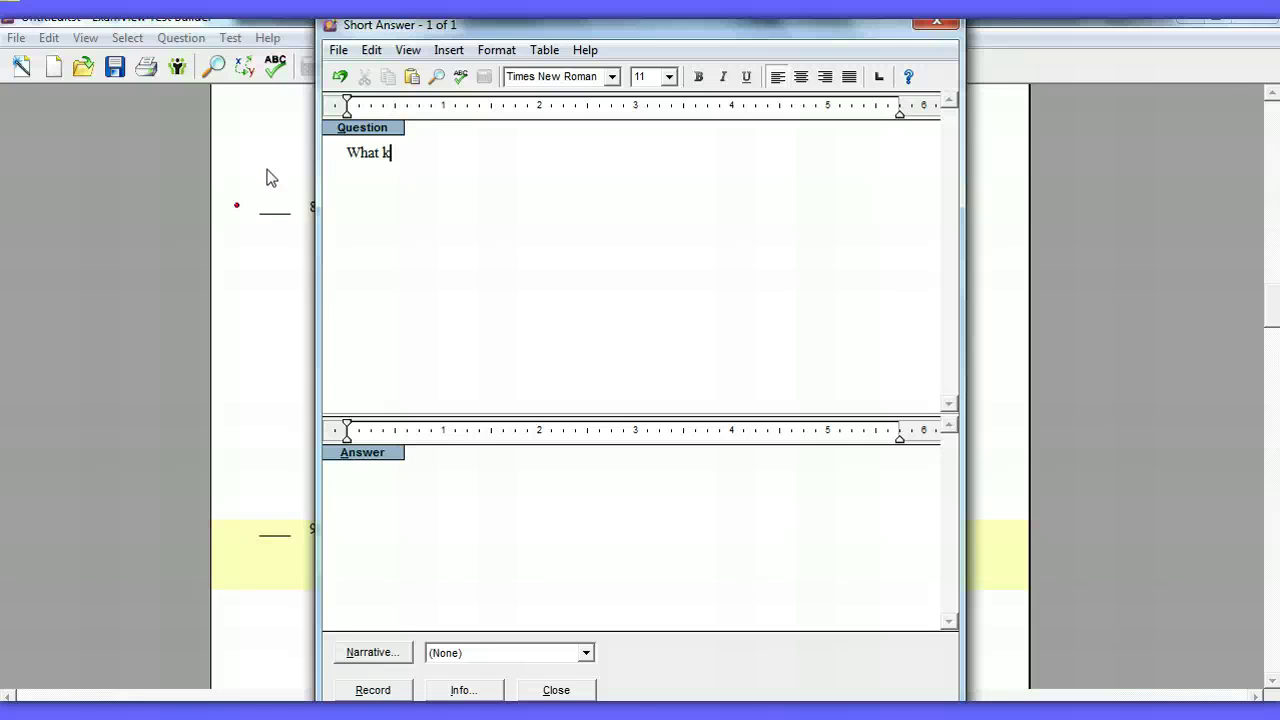
pyautogui.write('ind of angle is greater ')
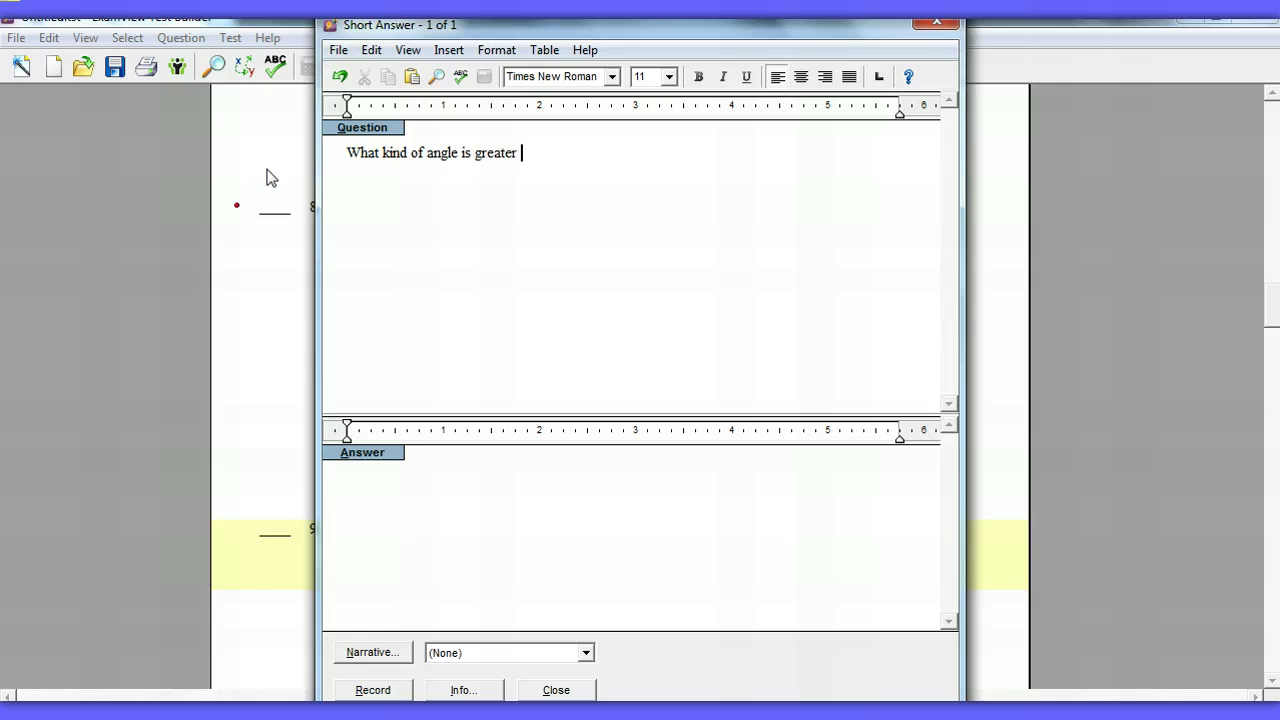
pyautogui.write('than')
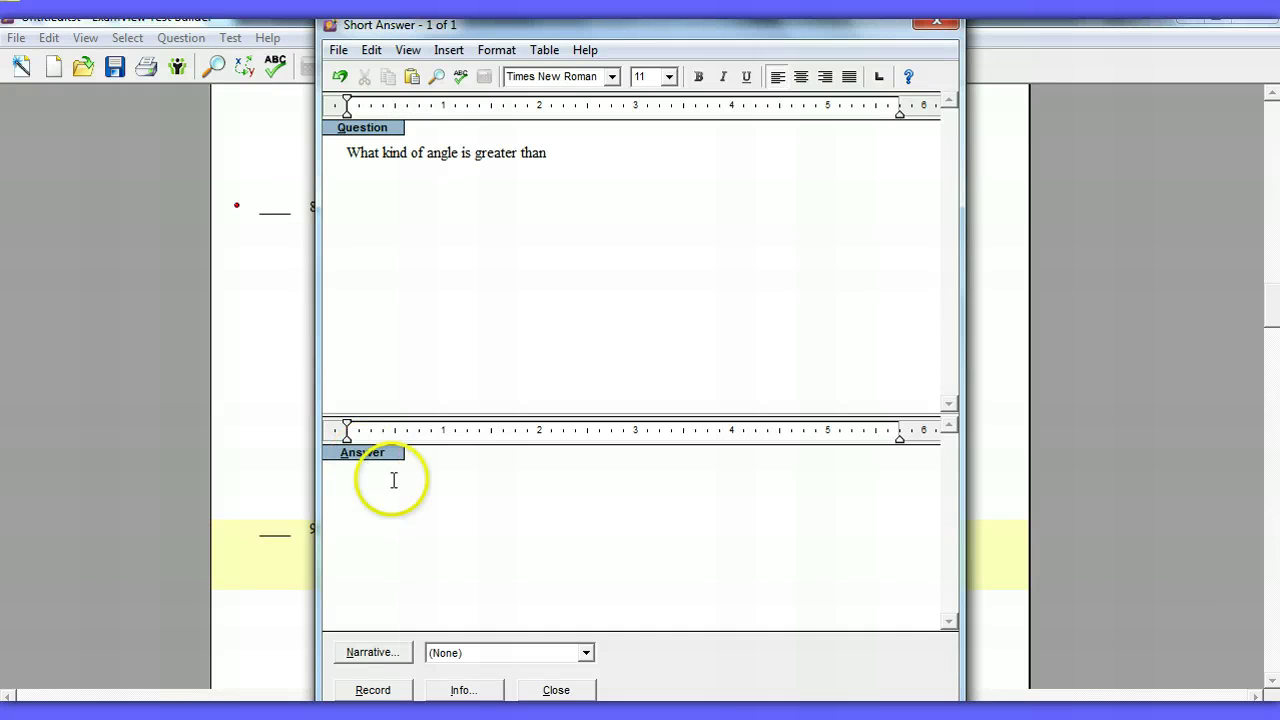
pyautogui.click(355, 478)
pyautogui.write('obtuse')
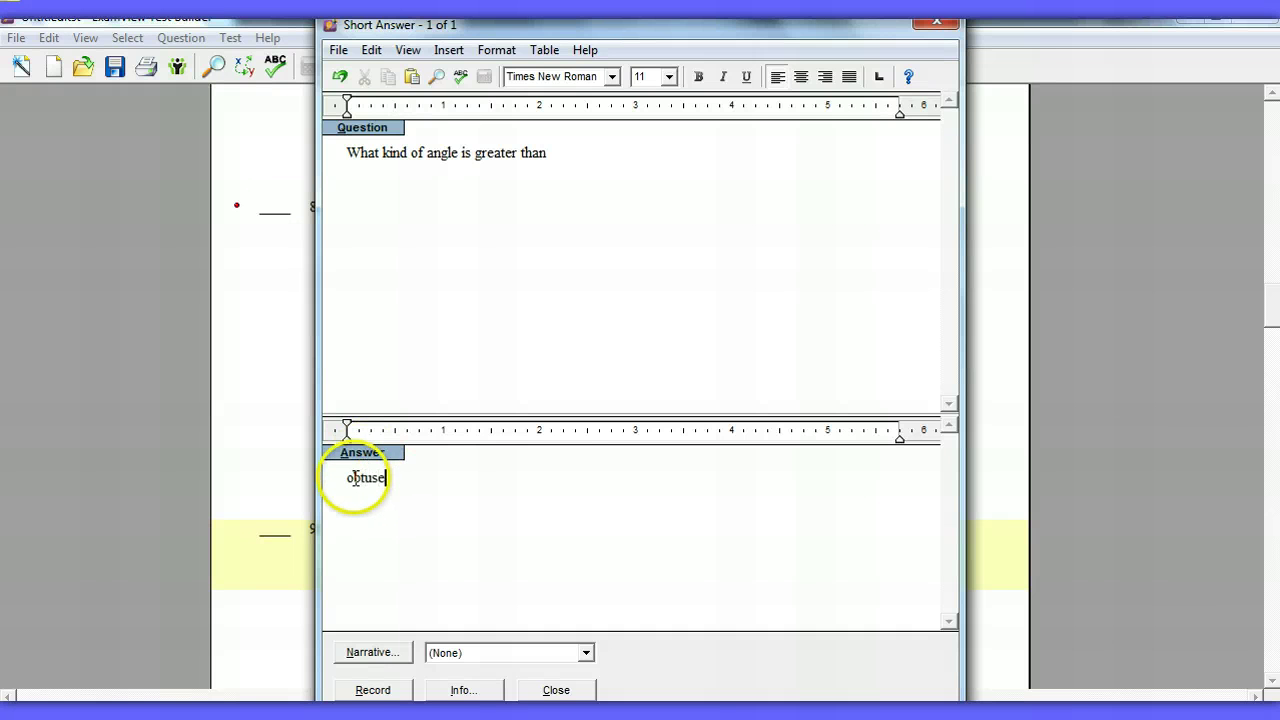
pyautogui.click(372, 690)
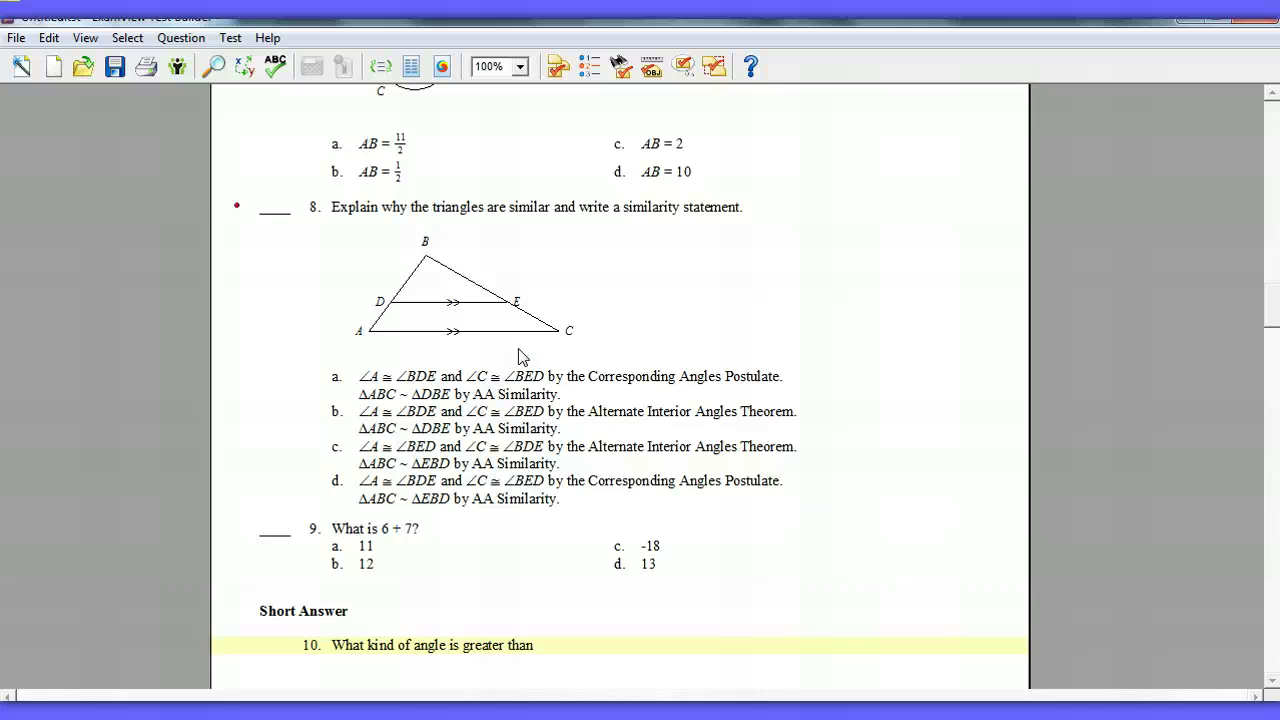
# Step: Scroll back to the top of 'Test CH 4 7 11' and bring up the Test menu
pyautogui.scroll(20, 545, 312)
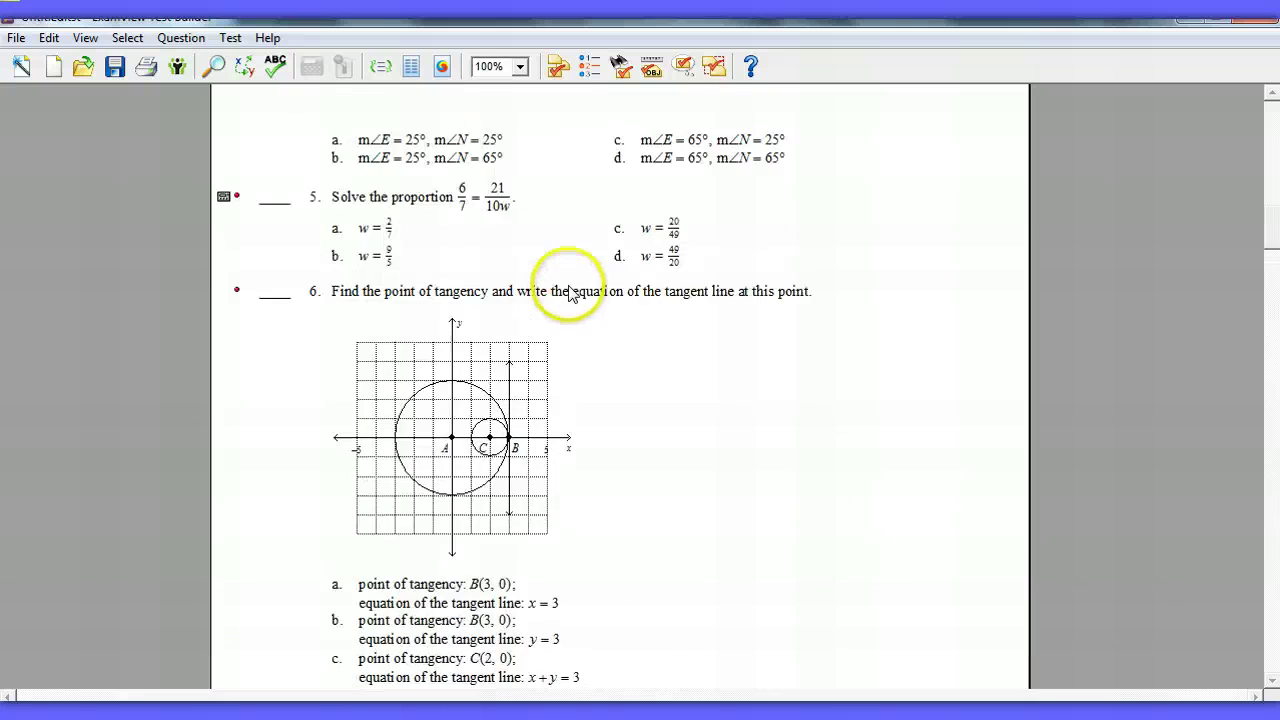
pyautogui.scroll(15, 570, 290)
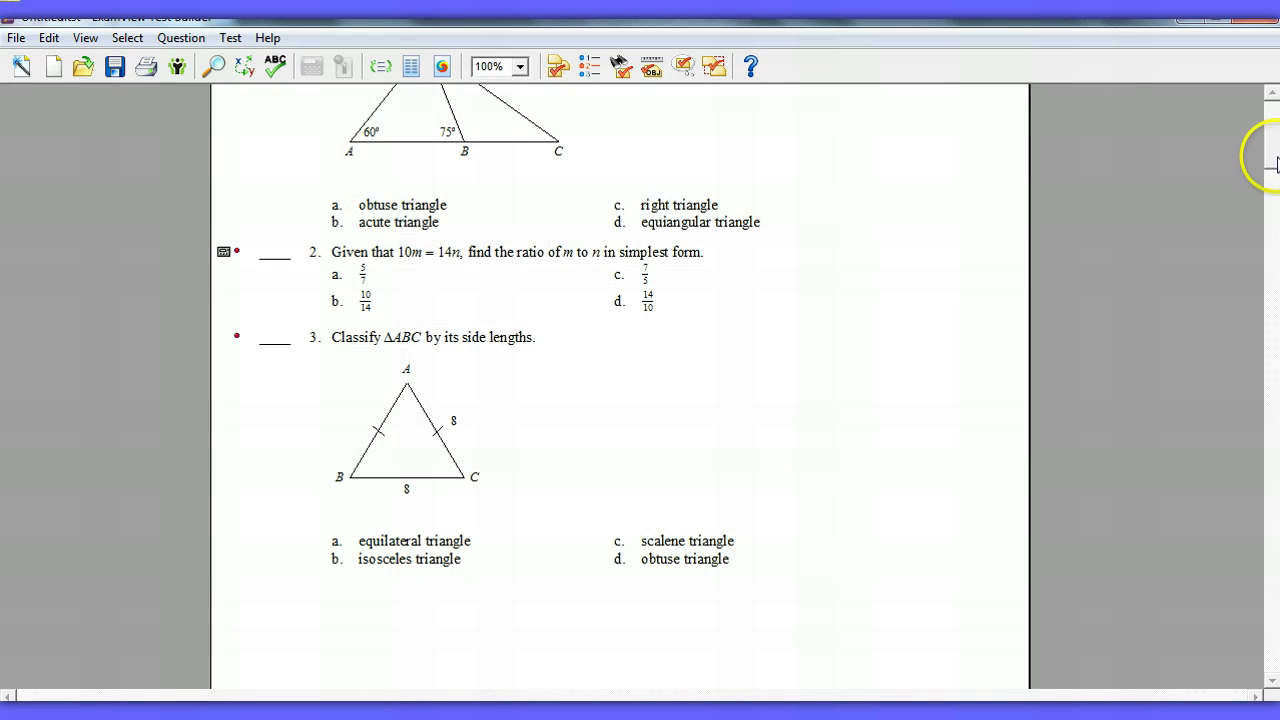
pyautogui.scroll(3, 1272, 160)
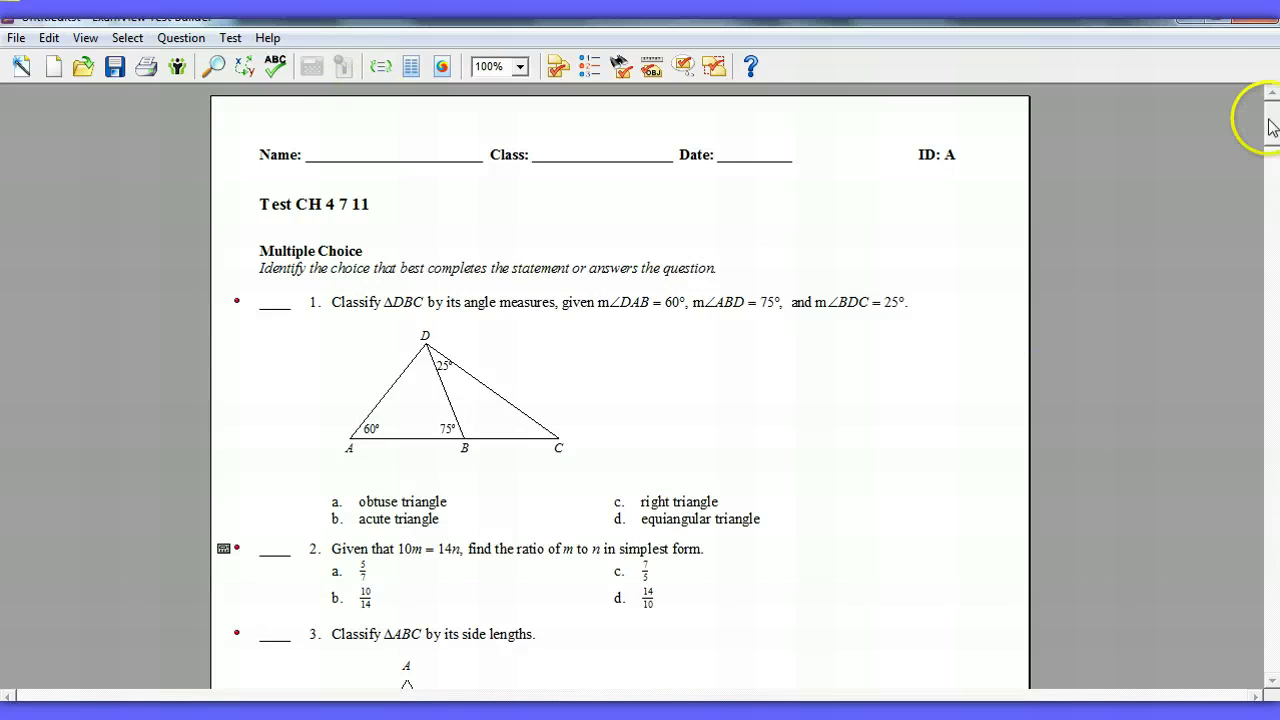
pyautogui.moveTo(1272, 125)
pyautogui.mouseDown()
pyautogui.moveTo(1272, 660)
pyautogui.moveTo(1272, 112)
pyautogui.mouseUp()
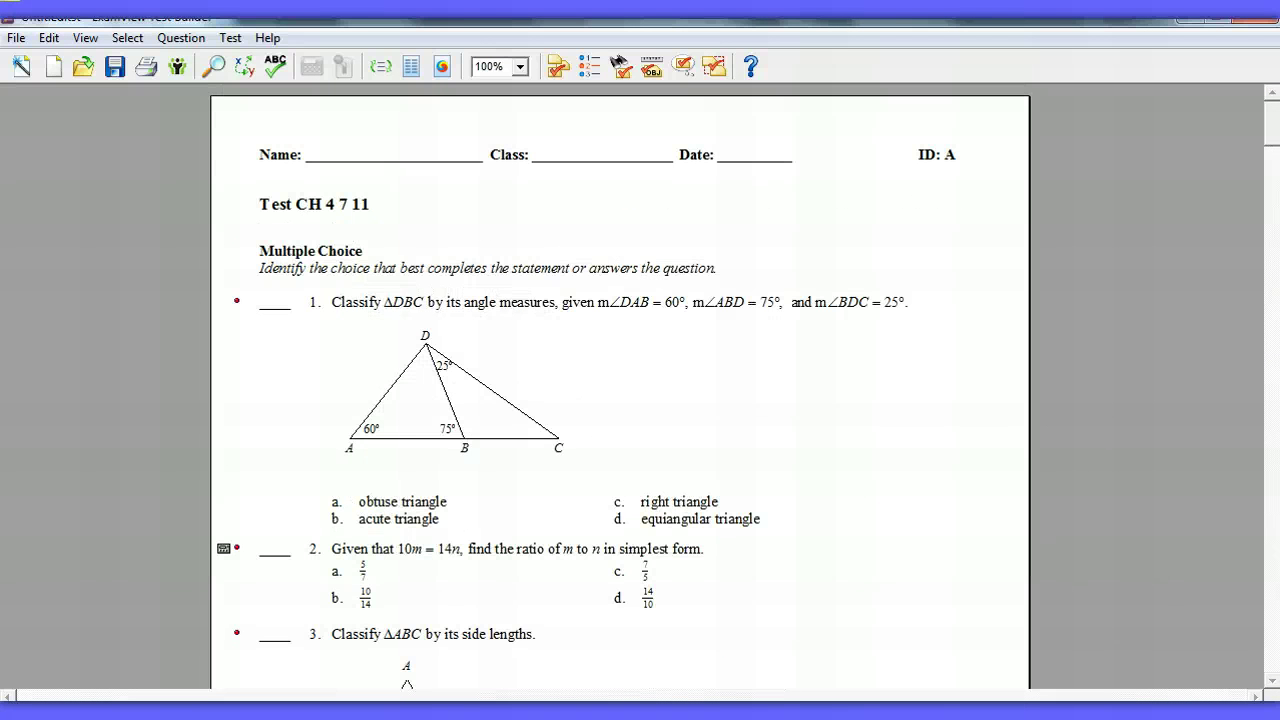
pyautogui.click(230, 38)
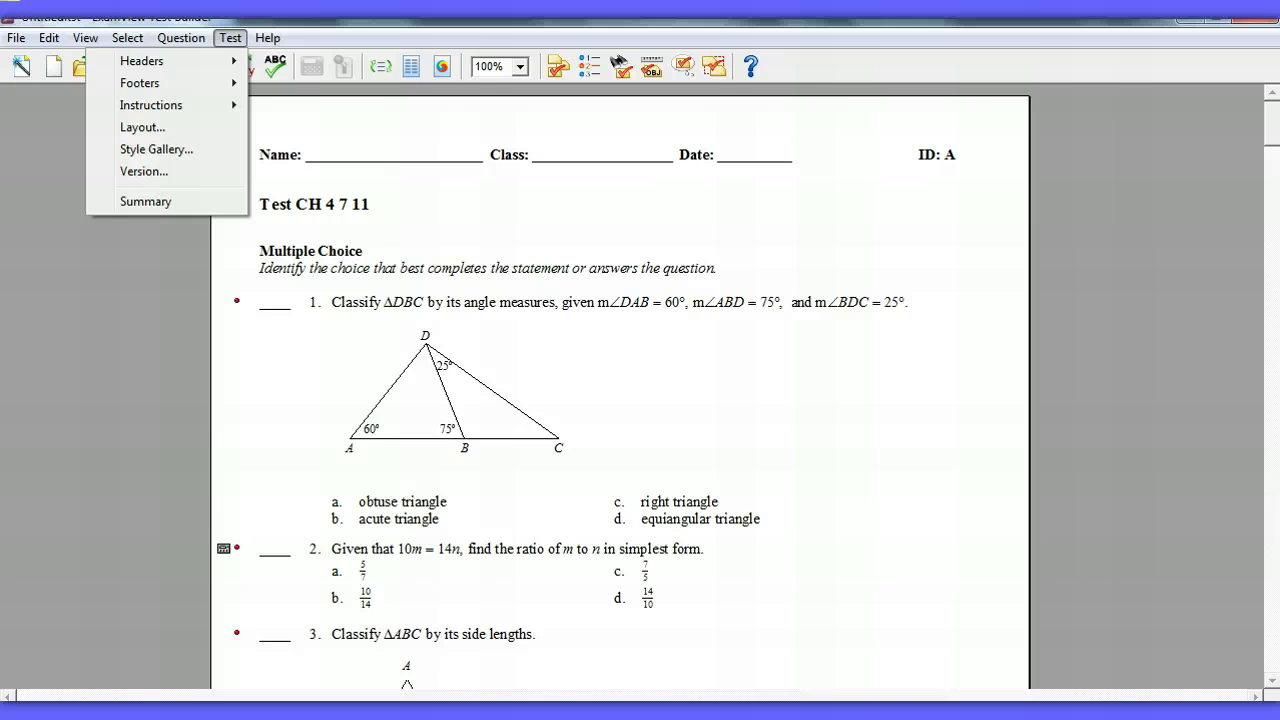
# Step: Open the test layout preferences and bring up the answer space settings
pyautogui.click(230, 37)
pyautogui.click(230, 37)
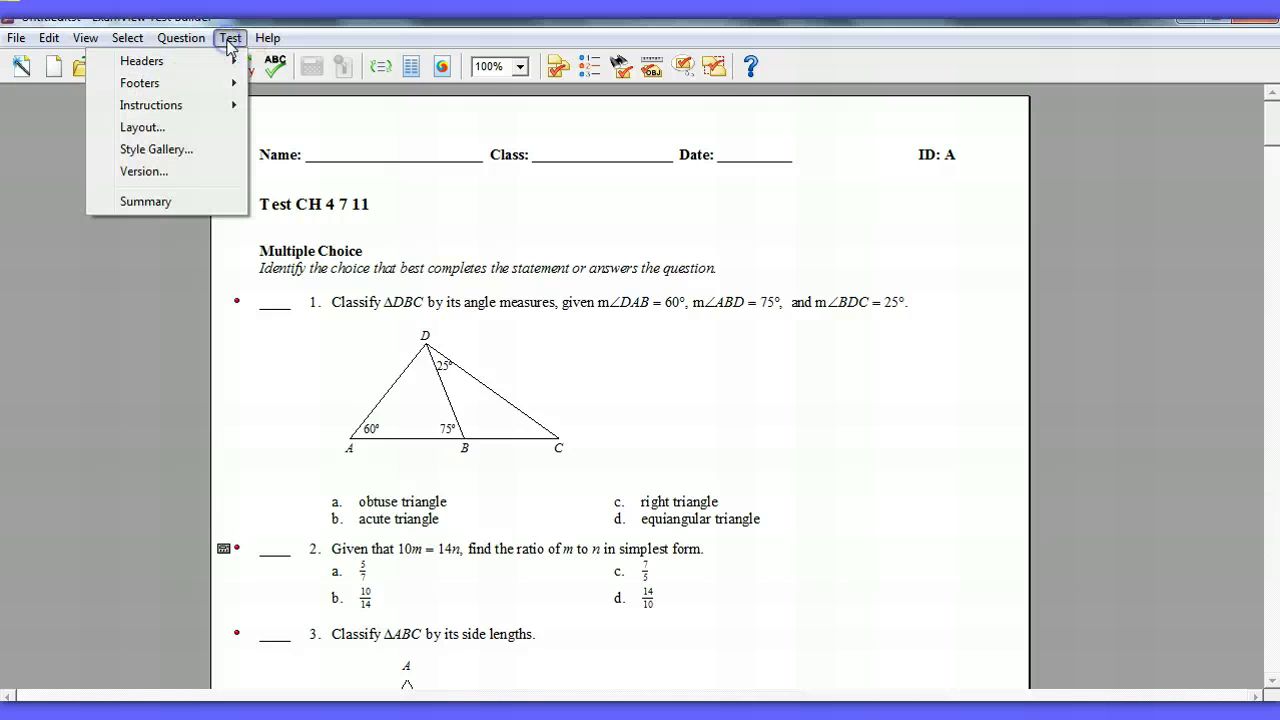
pyautogui.click(197, 132)
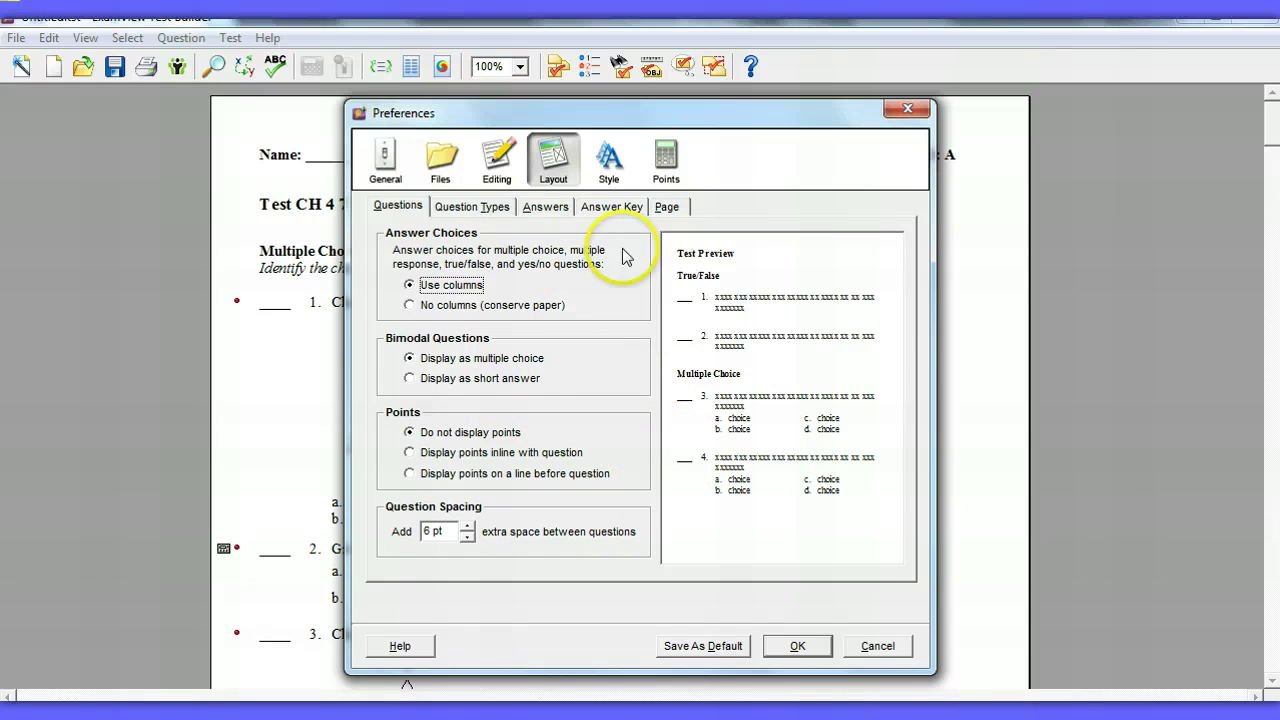
pyautogui.click(548, 207)
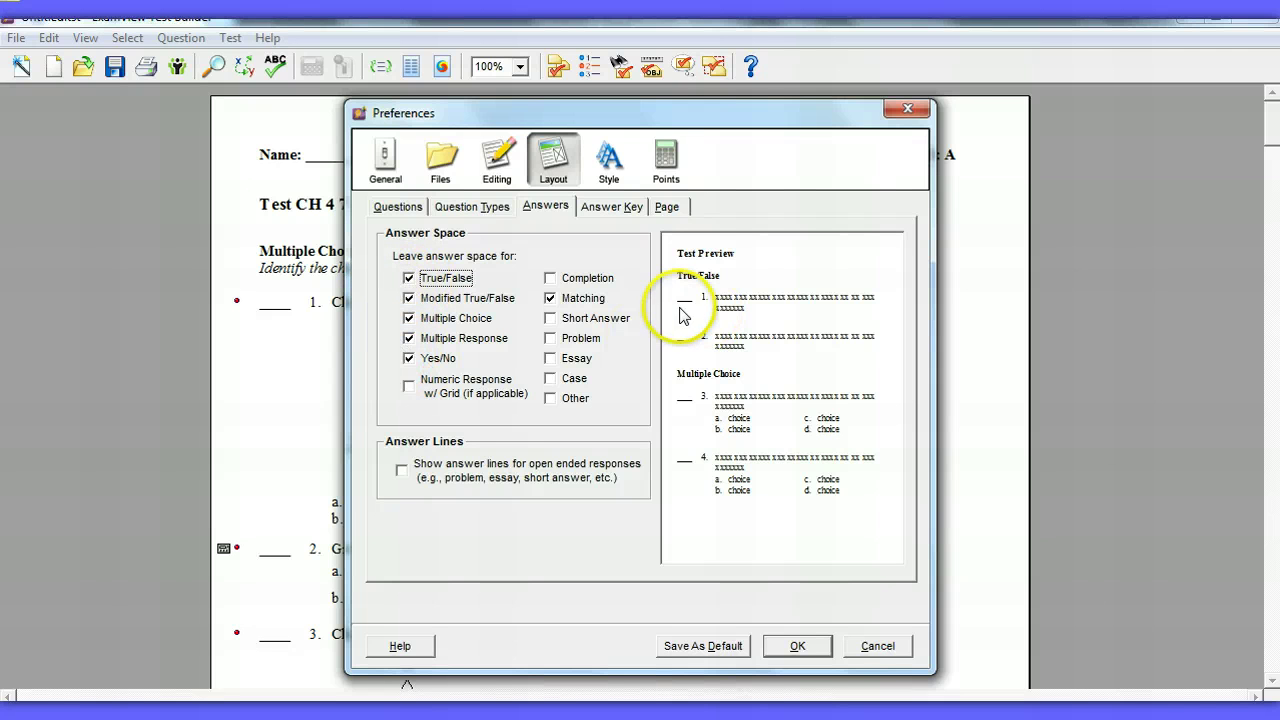
# Step: Turn off answer space for Yes/No questions only, keeping it for True/False and choice types
pyautogui.click(408, 278)
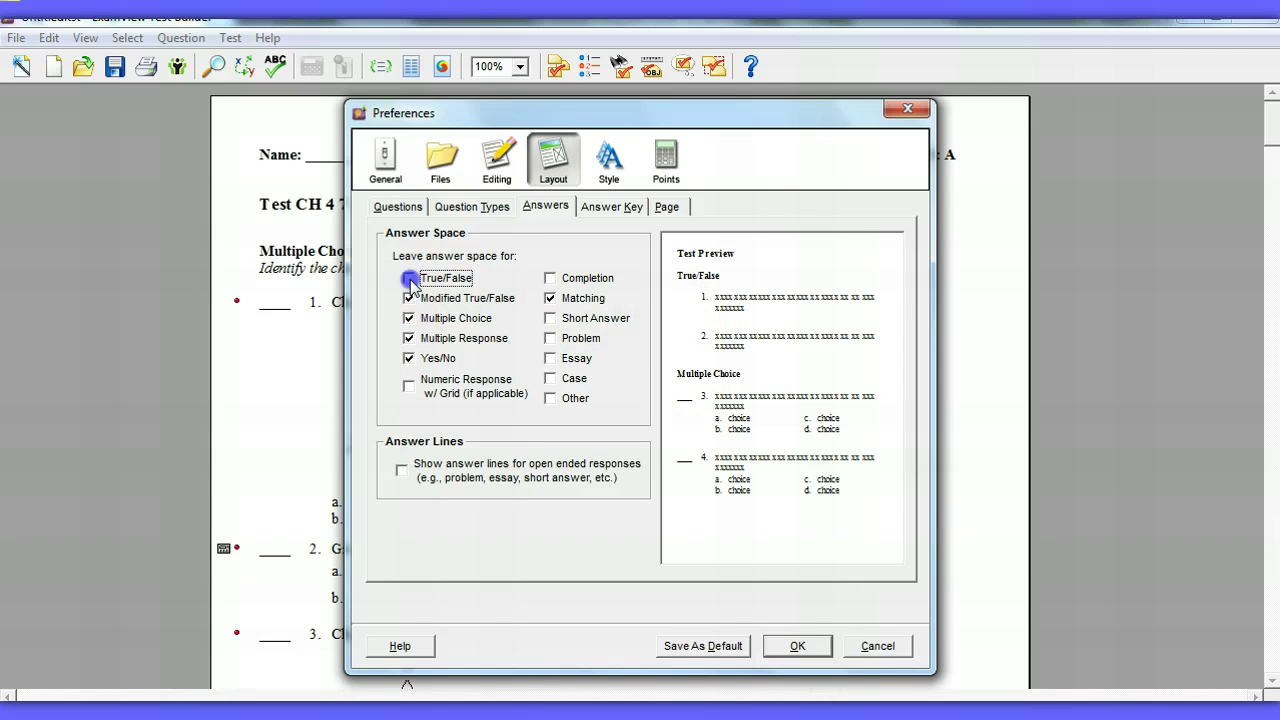
pyautogui.click(408, 298)
pyautogui.click(408, 318)
pyautogui.click(408, 338)
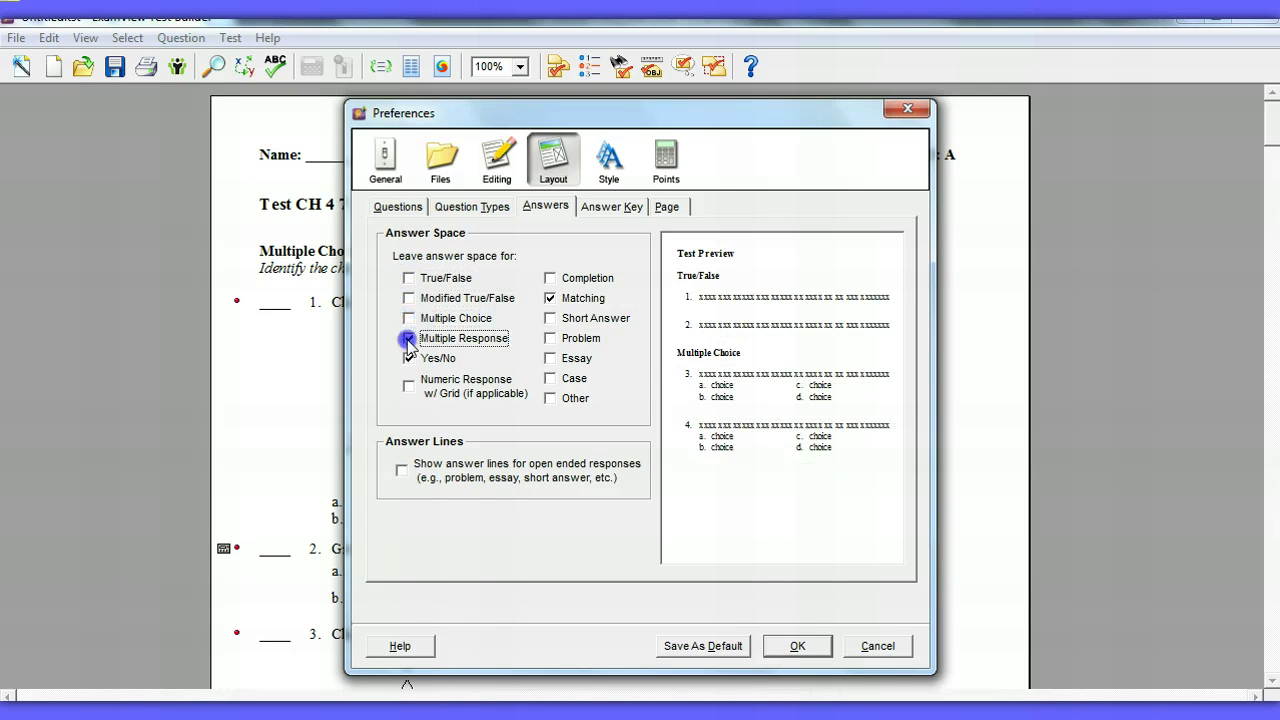
pyautogui.click(408, 358)
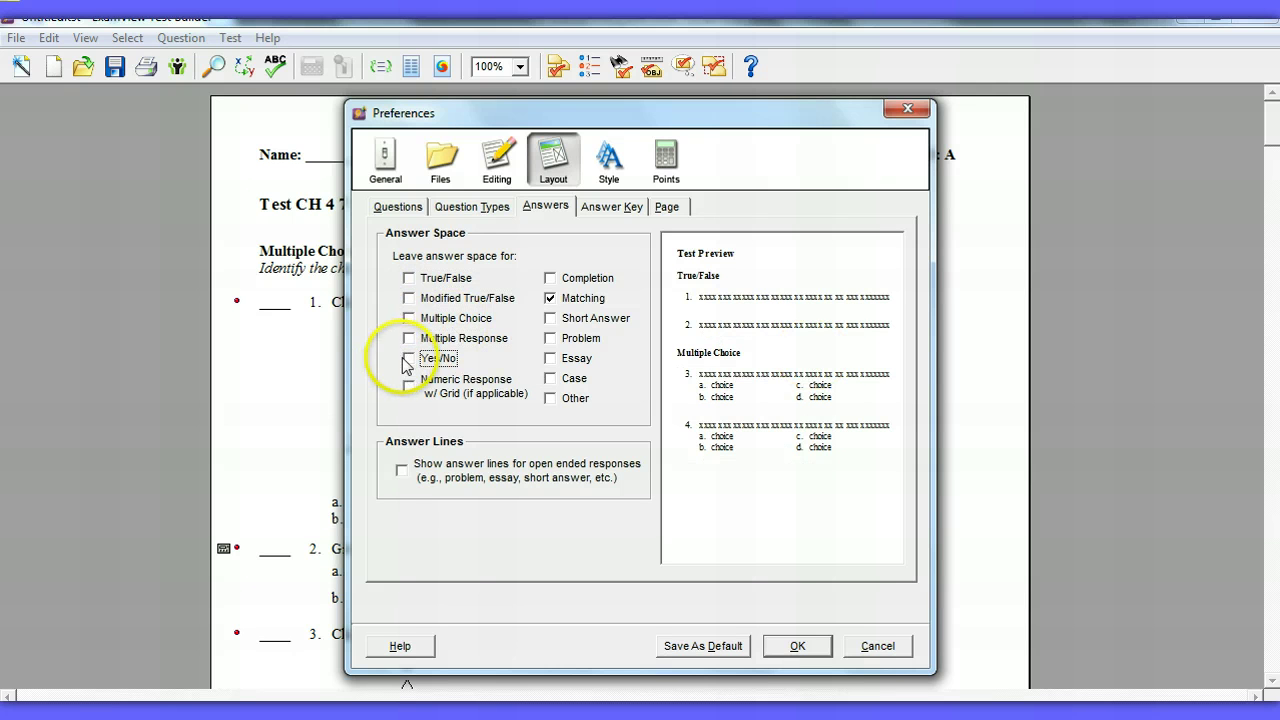
pyautogui.click(408, 338)
pyautogui.click(408, 318)
pyautogui.click(408, 298)
pyautogui.click(408, 278)
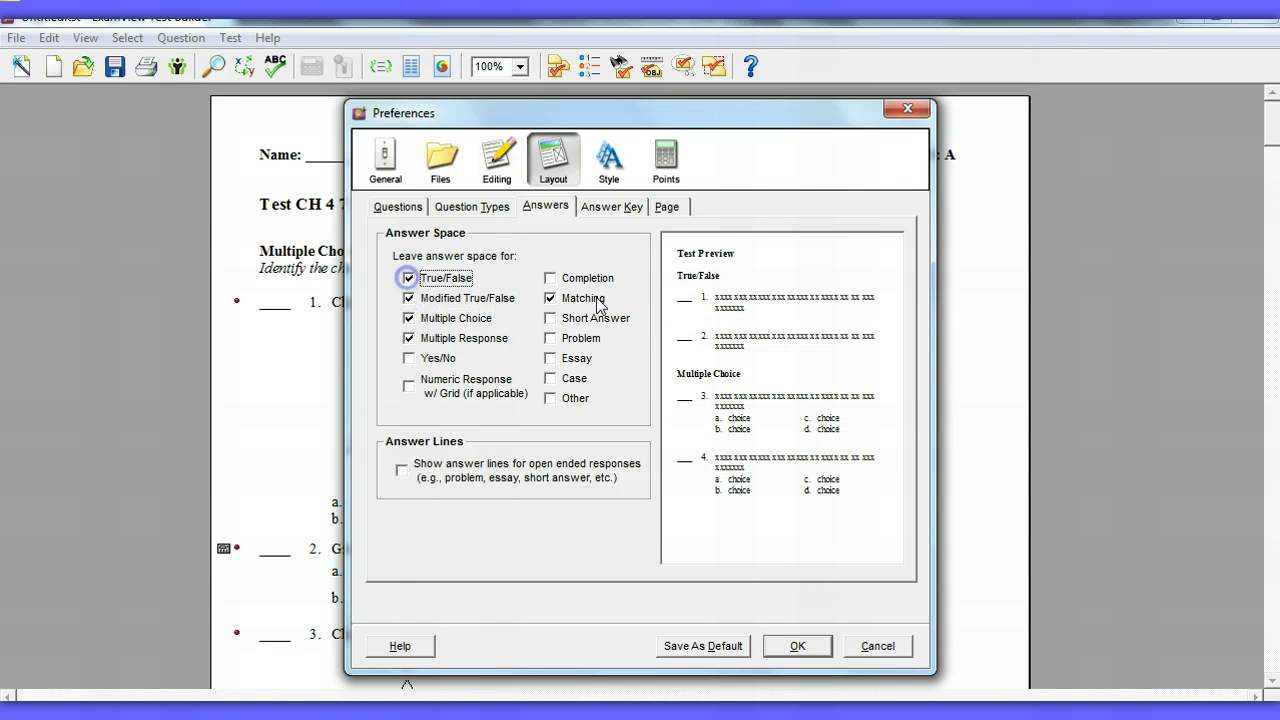
pyautogui.click(592, 209)
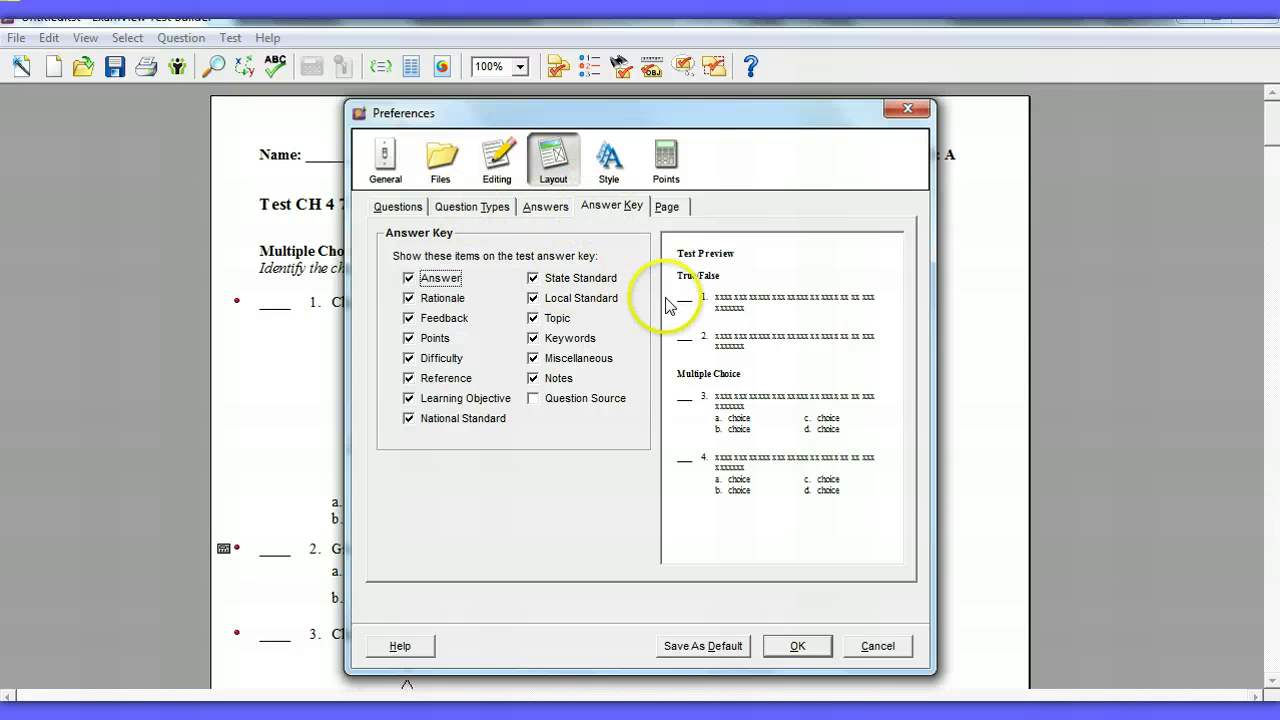
# Step: Leave Rationale, Feedback, Points, Difficulty, Reference, Learning Objective and National Standard off the answer key
pyautogui.click(408, 318)
pyautogui.click(408, 298)
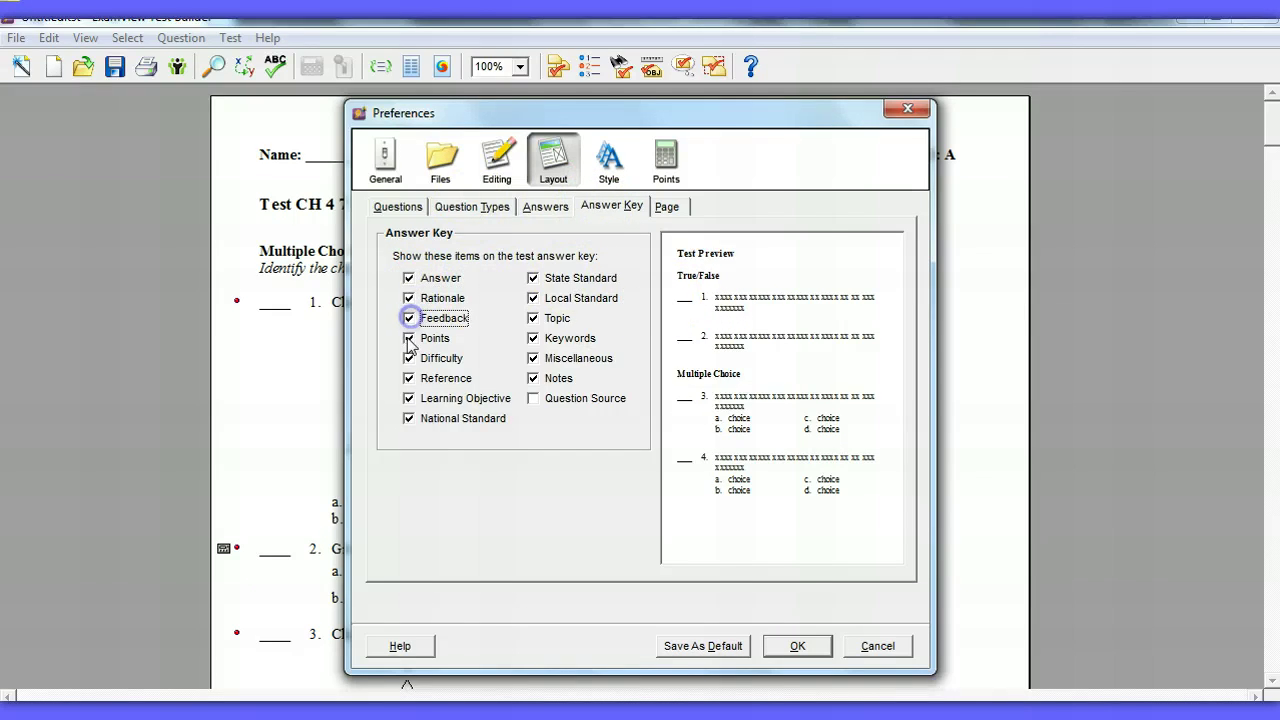
pyautogui.click(408, 338)
pyautogui.click(408, 358)
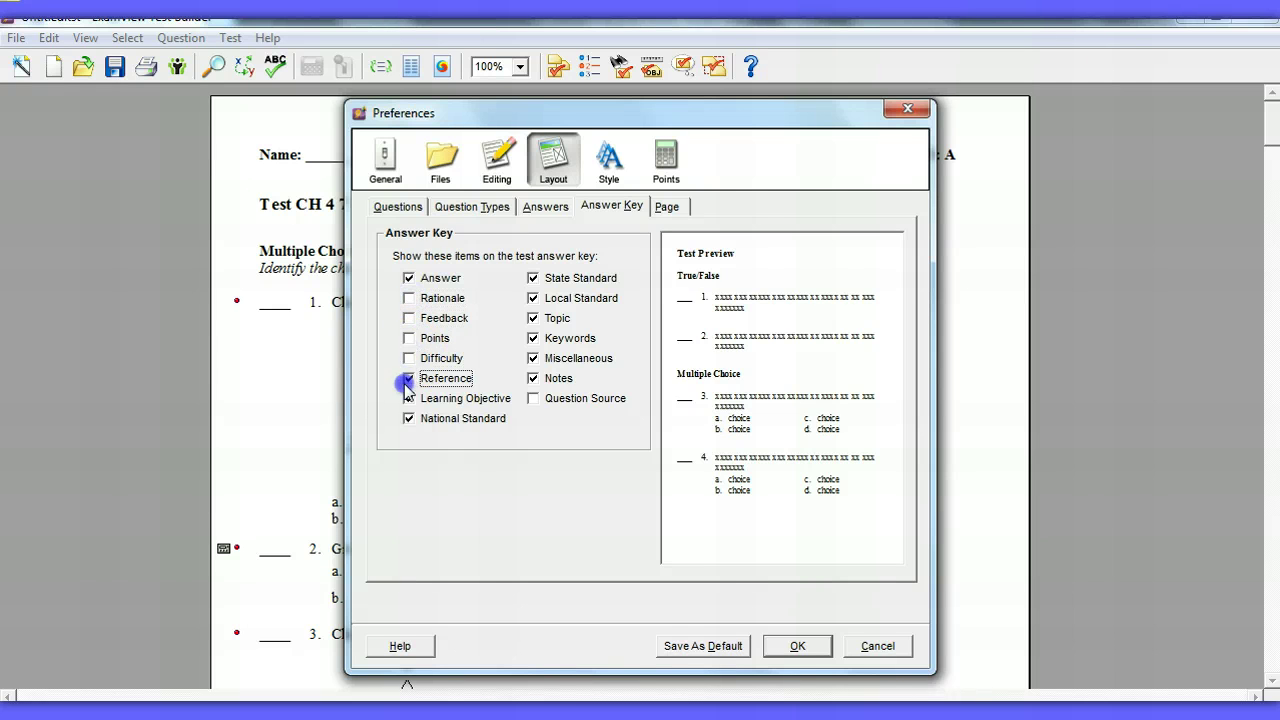
pyautogui.click(408, 378)
pyautogui.click(408, 398)
pyautogui.click(408, 418)
# Step: Also leave Notes, Miscellaneous, Keywords, Local Standard and State Standard off the answer key
pyautogui.click(533, 378)
pyautogui.click(533, 358)
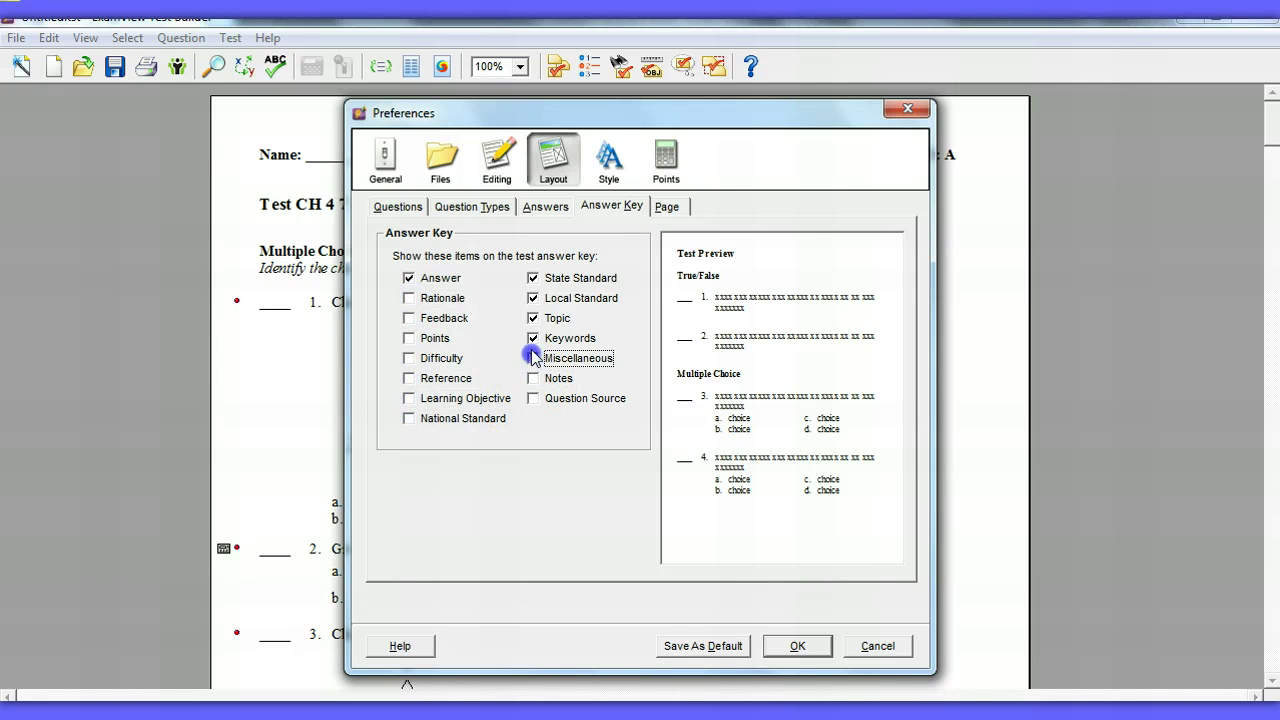
pyautogui.click(533, 338)
pyautogui.click(533, 298)
pyautogui.click(533, 278)
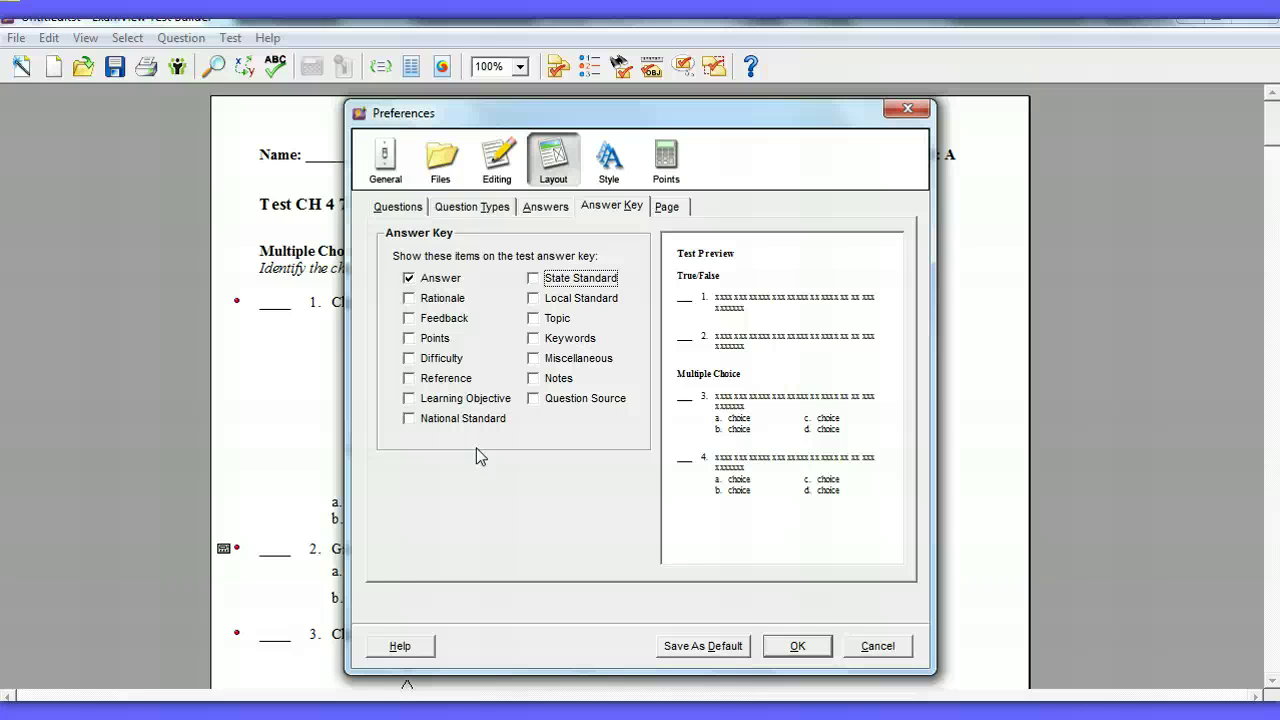
pyautogui.click(483, 208)
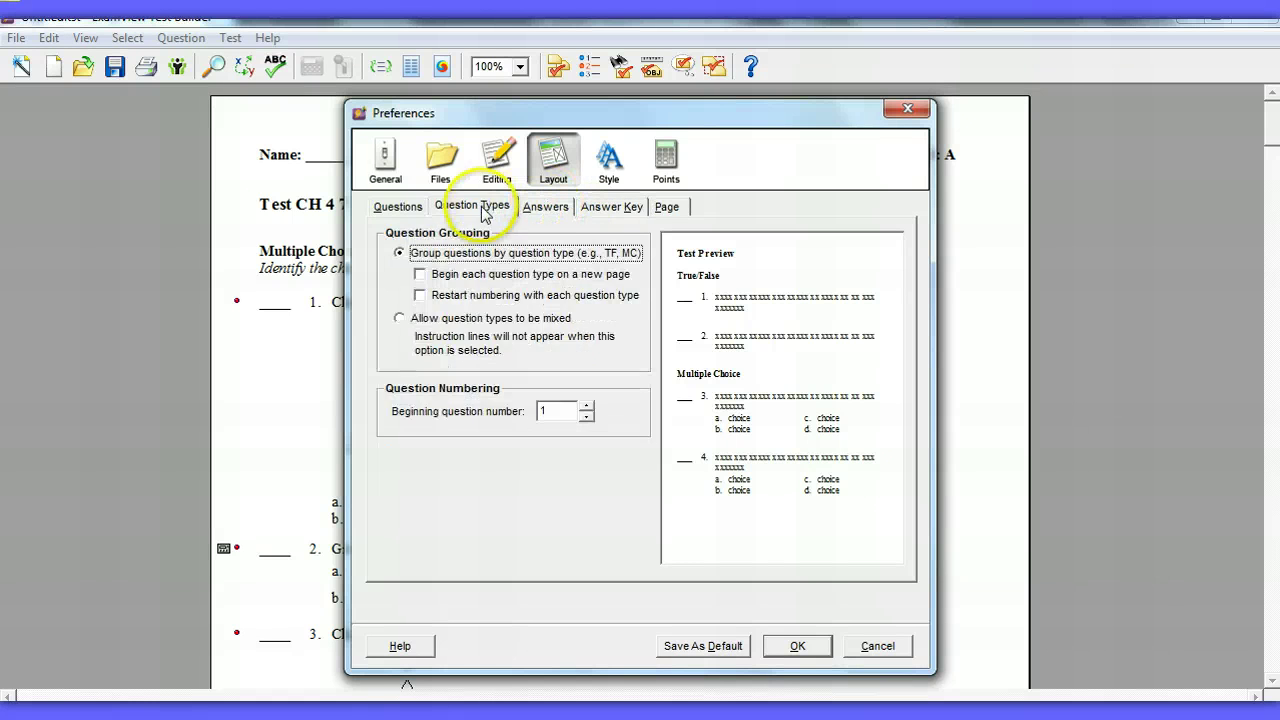
pyautogui.click(400, 207)
# Step: Cancel Preferences without applying the changes and return to the first page of 'Test CH 4 7 11'
pyautogui.click(882, 648)
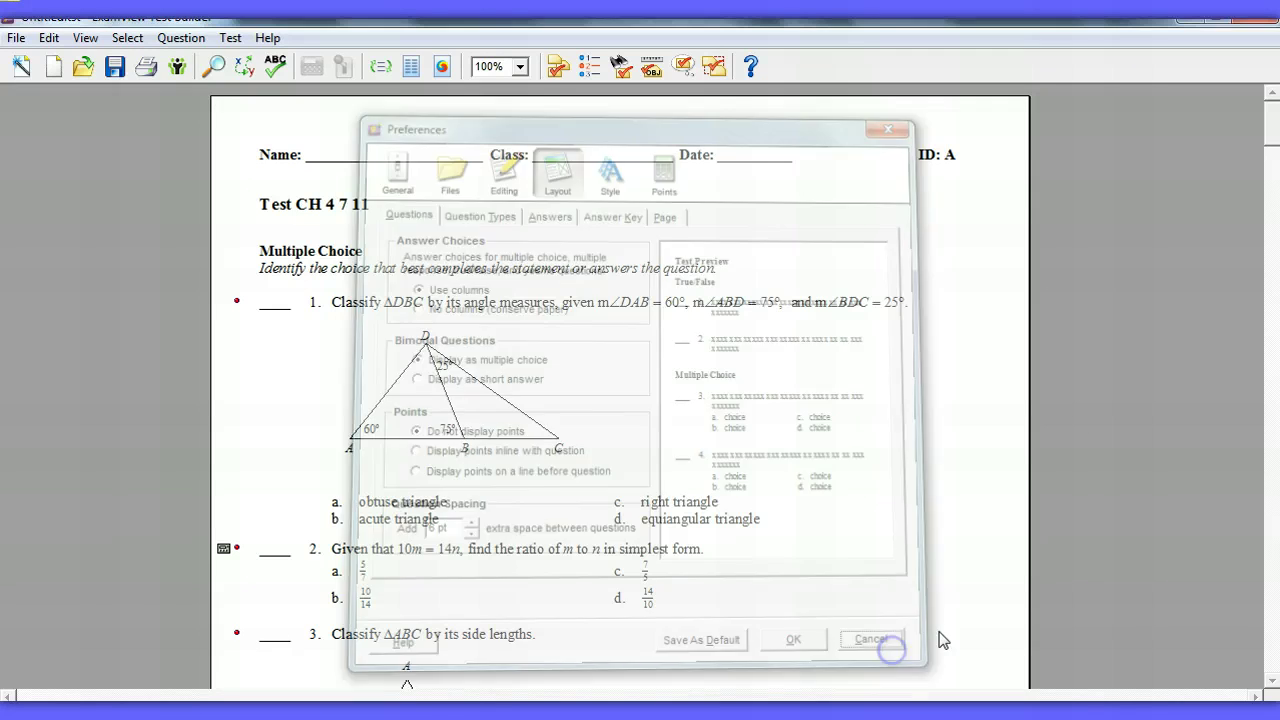
pyautogui.click(231, 39)
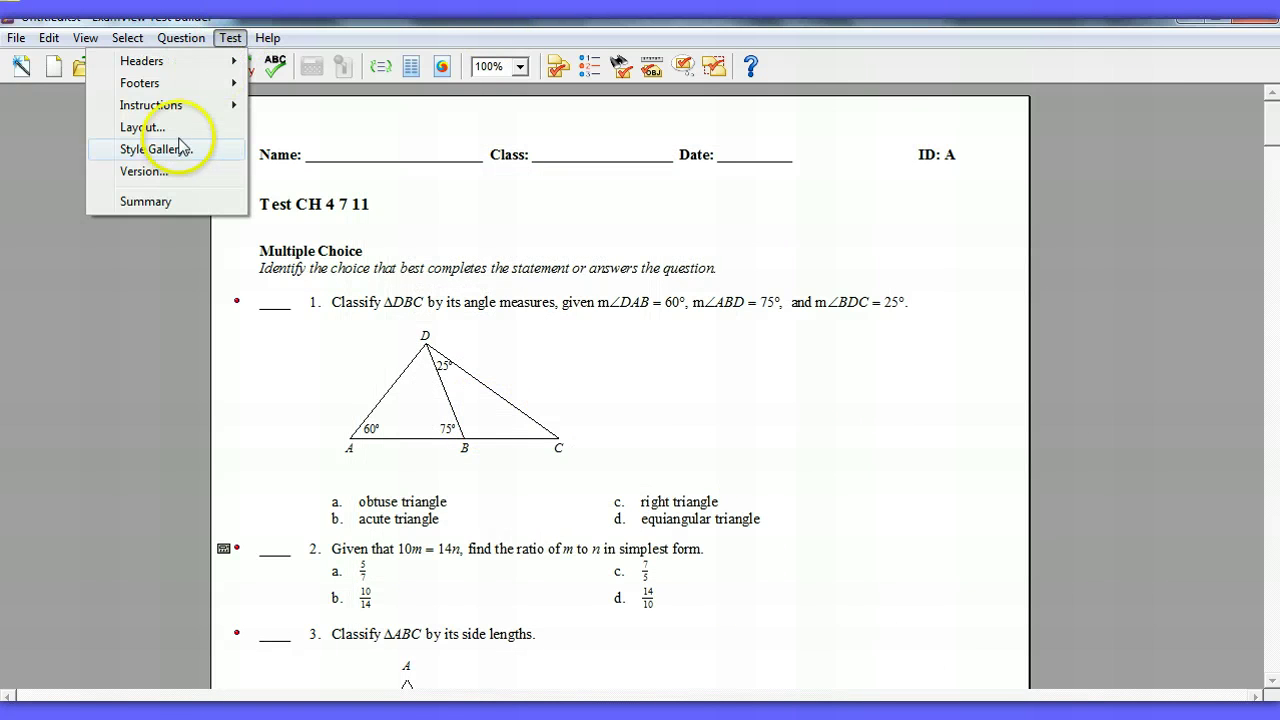
pyautogui.click(497, 160)
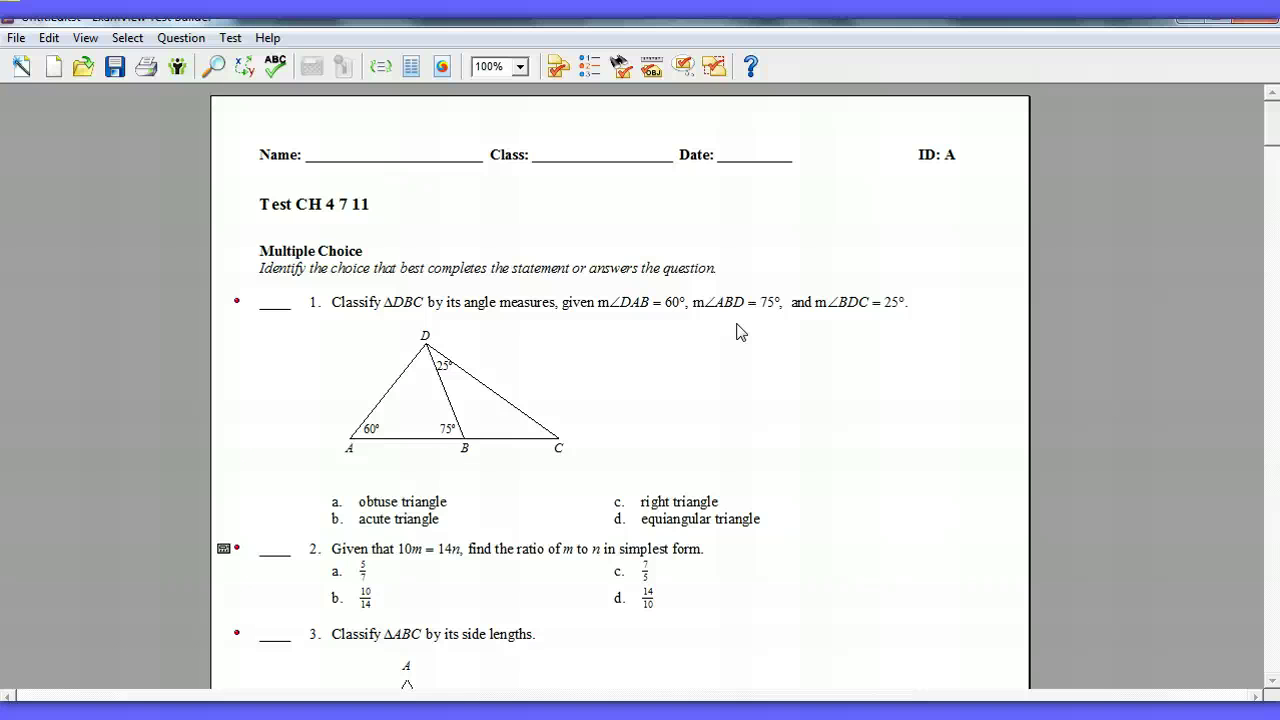
pyautogui.click(736, 332)
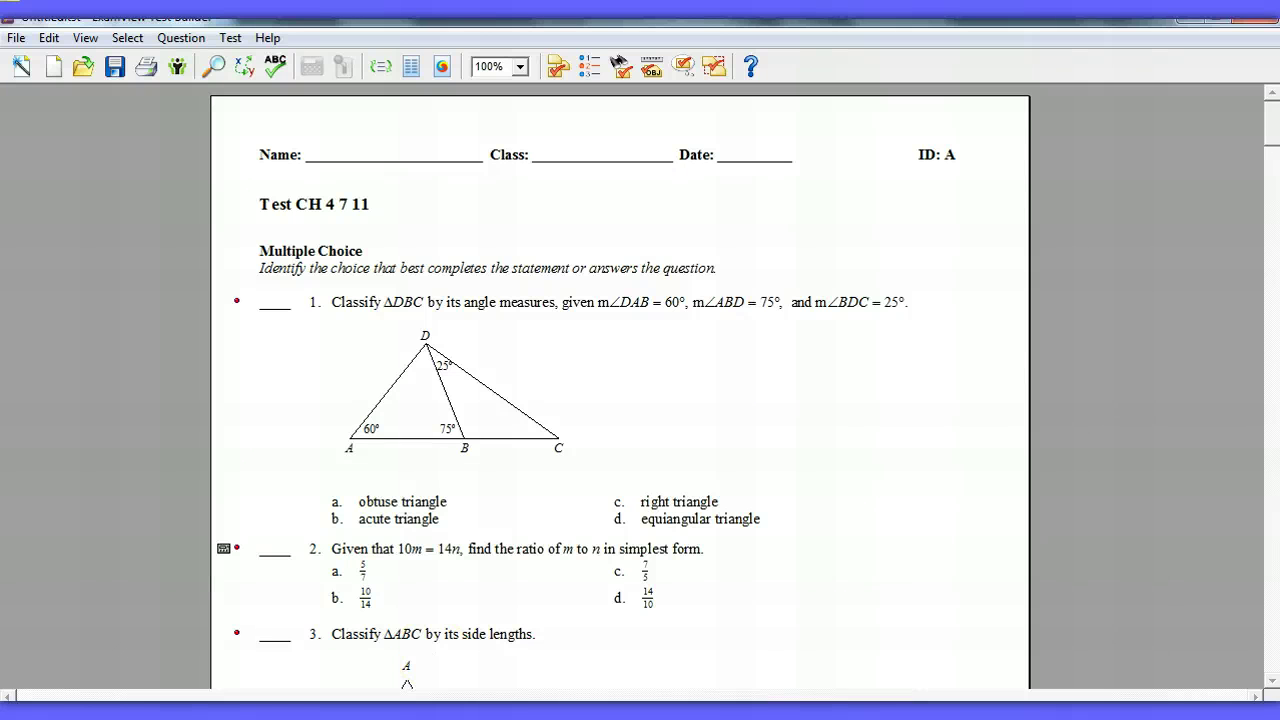